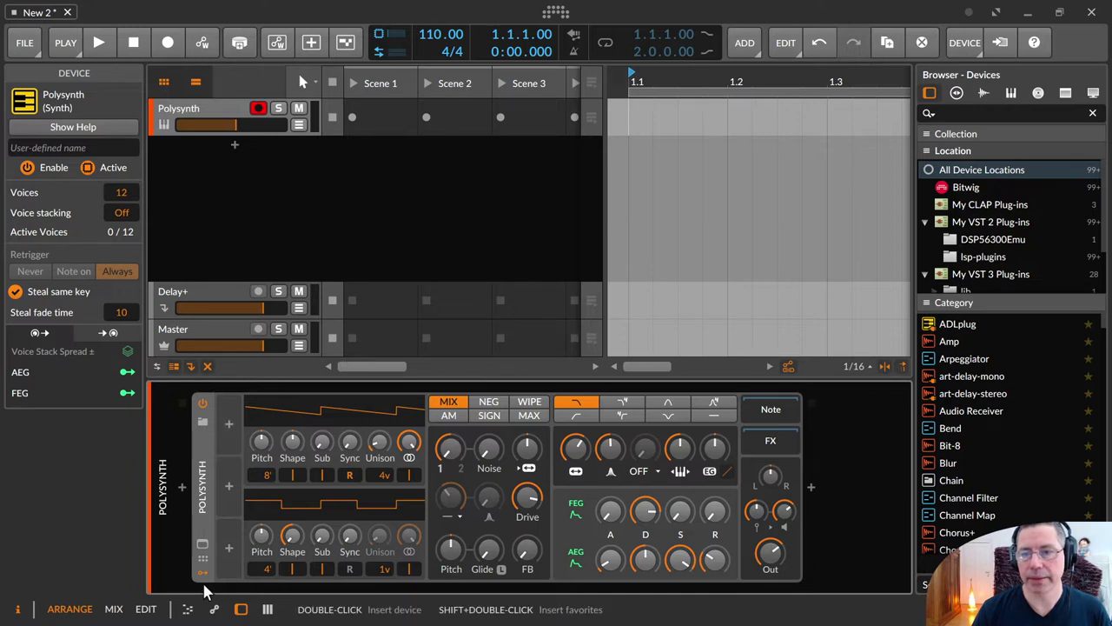
# Step: Insert a Steps modulator on the Polysynth via a 'step' search and expand its 16-step editor
pyautogui.click(230, 425)
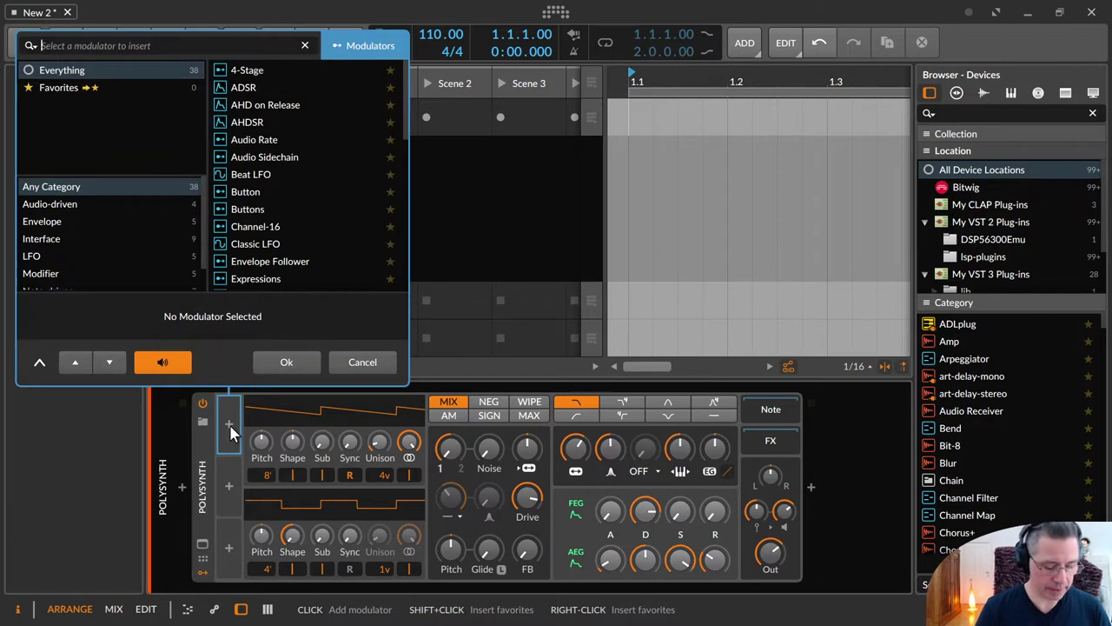
pyautogui.write('step')
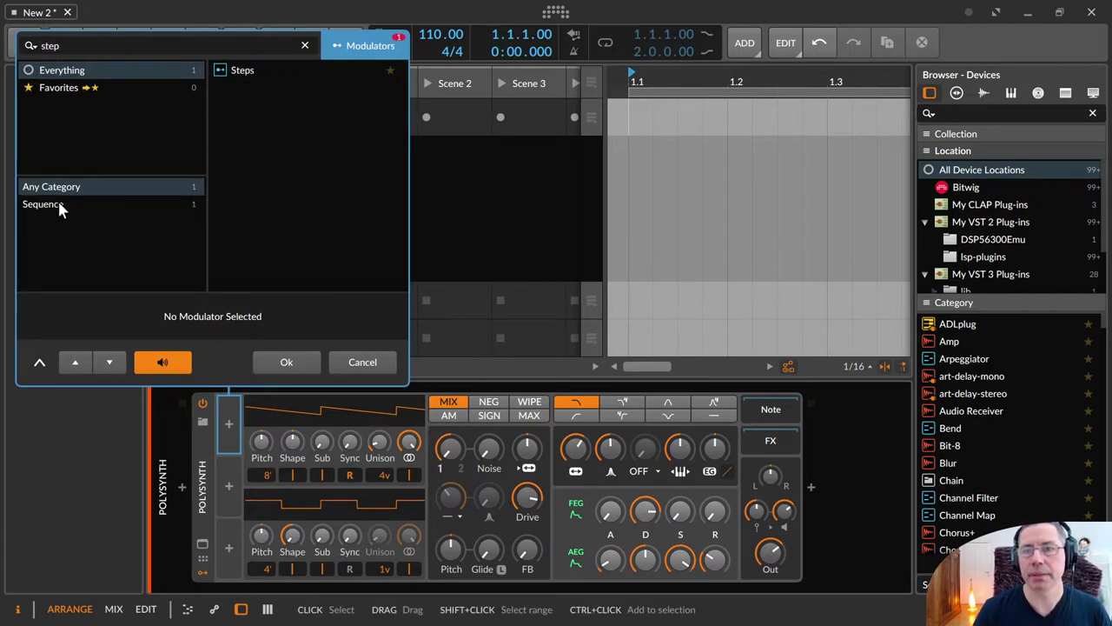
pyautogui.click(244, 73)
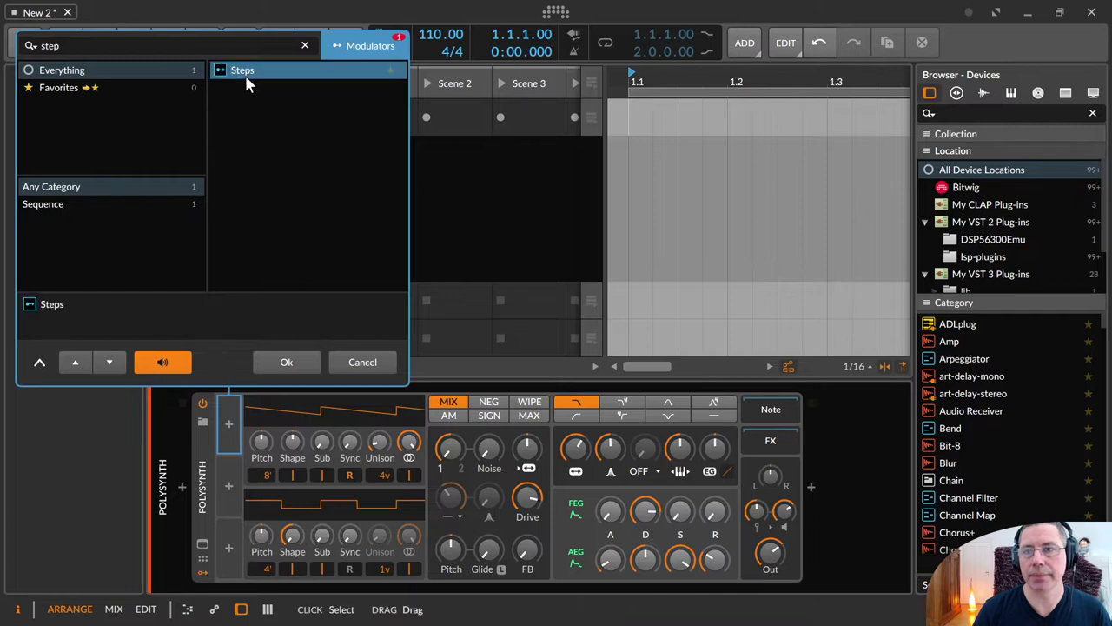
pyautogui.click(286, 364)
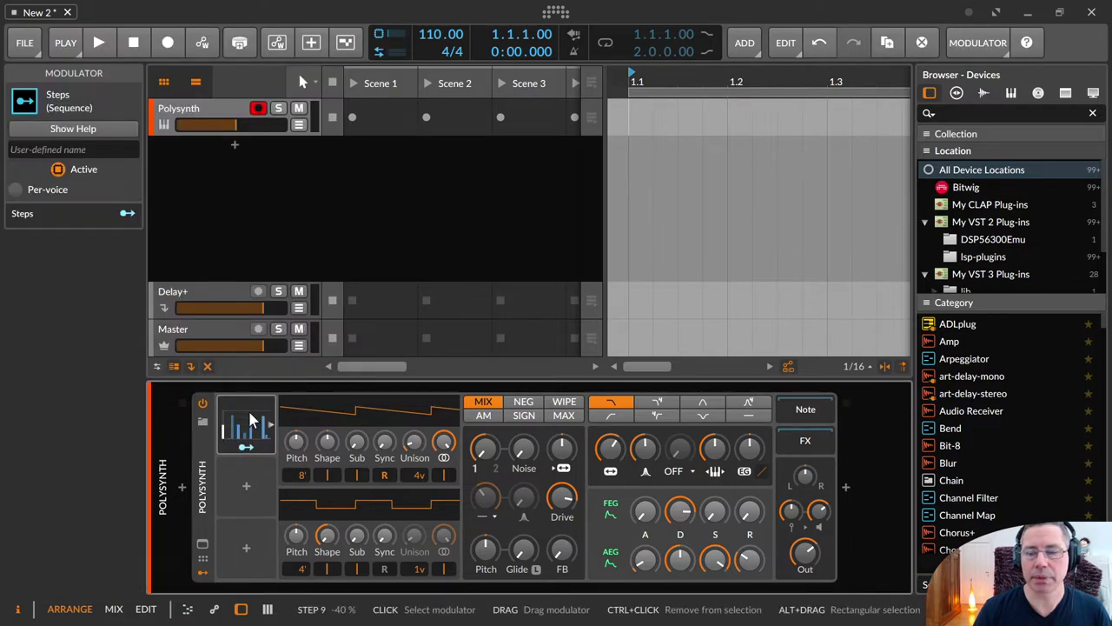
pyautogui.click(251, 420)
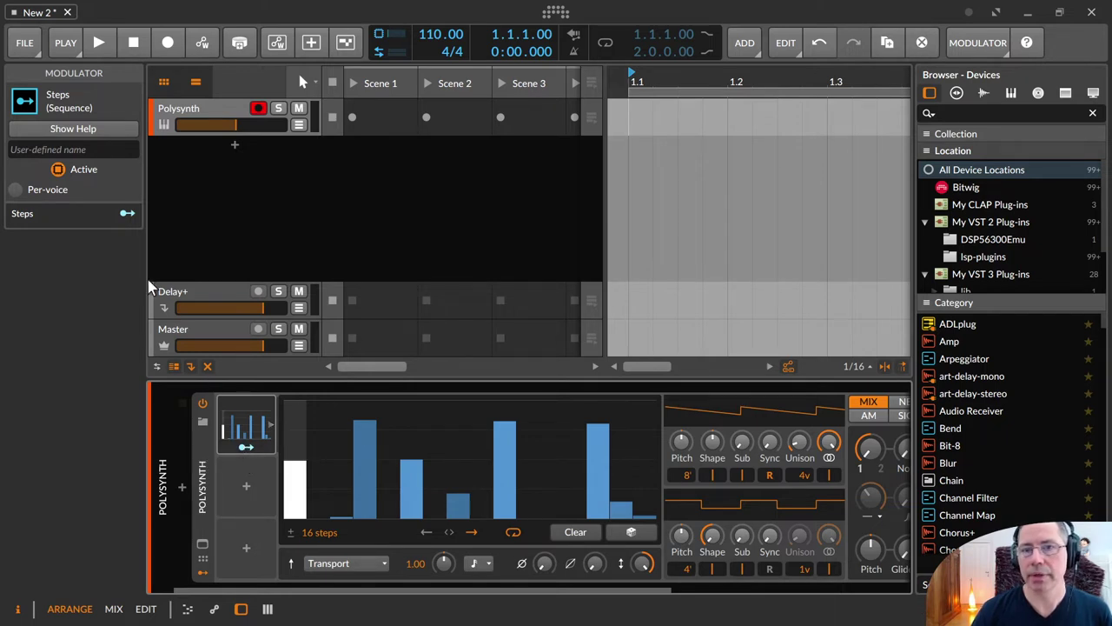
pyautogui.click(243, 426)
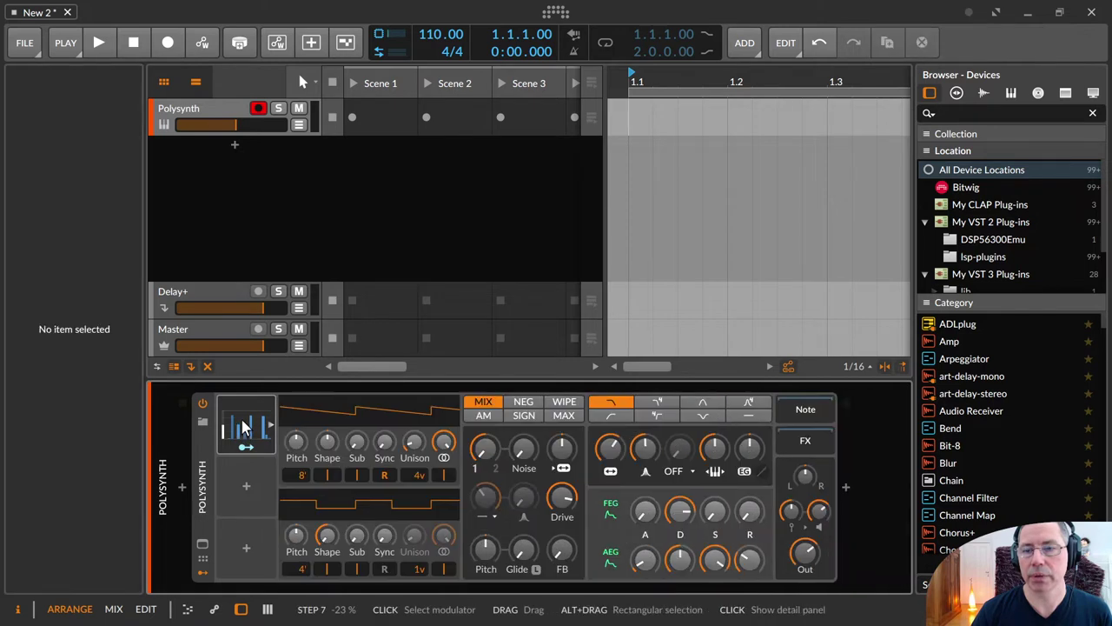
pyautogui.click(243, 426)
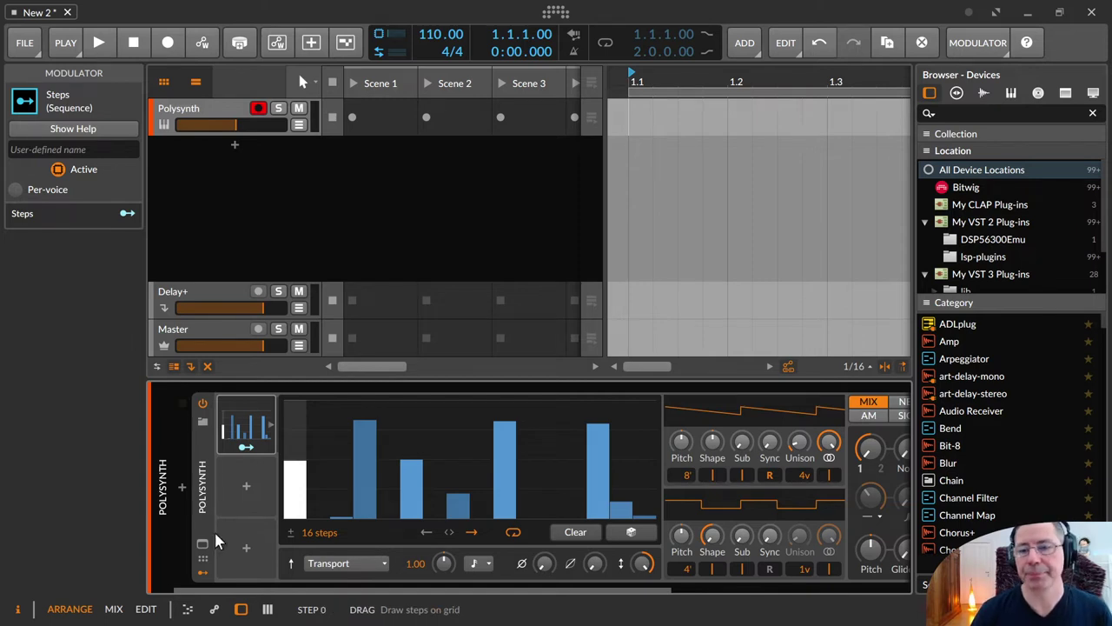
pyautogui.click(18, 609)
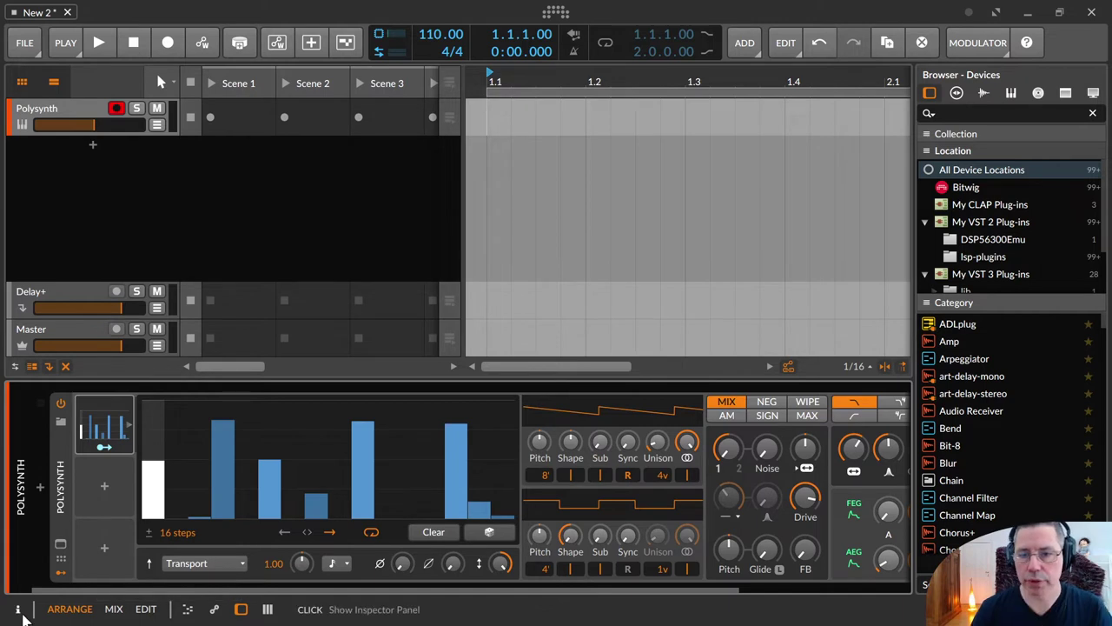
pyautogui.click(18, 609)
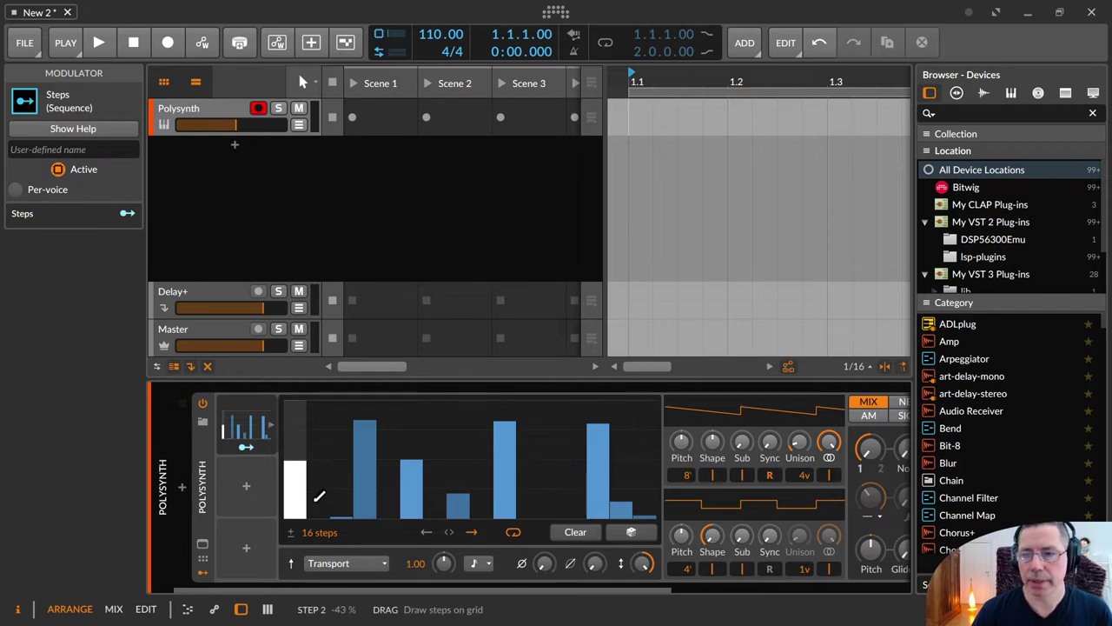
# Step: Draw all 16 steps of the Steps pattern down to 0%
pyautogui.moveTo(318, 495)
pyautogui.mouseDown()
pyautogui.moveTo(343, 474)
pyautogui.moveTo(375, 381)
pyautogui.moveTo(394, 393)
pyautogui.moveTo(454, 495)
pyautogui.moveTo(563, 364)
pyautogui.moveTo(659, 497)
pyautogui.moveTo(619, 397)
pyautogui.moveTo(484, 384)
pyautogui.moveTo(351, 398)
pyautogui.moveTo(307, 387)
pyautogui.moveTo(629, 399)
pyautogui.moveTo(609, 496)
pyautogui.moveTo(309, 467)
pyautogui.moveTo(306, 484)
pyautogui.moveTo(385, 509)
pyautogui.moveTo(443, 509)
pyautogui.moveTo(374, 498)
pyautogui.moveTo(697, 509)
pyautogui.moveTo(469, 499)
pyautogui.moveTo(333, 509)
pyautogui.moveTo(521, 419)
pyautogui.moveTo(604, 428)
pyautogui.moveTo(572, 404)
pyautogui.moveTo(356, 414)
pyautogui.moveTo(318, 403)
pyautogui.moveTo(691, 425)
pyautogui.moveTo(576, 420)
pyautogui.moveTo(605, 417)
pyautogui.mouseUp()
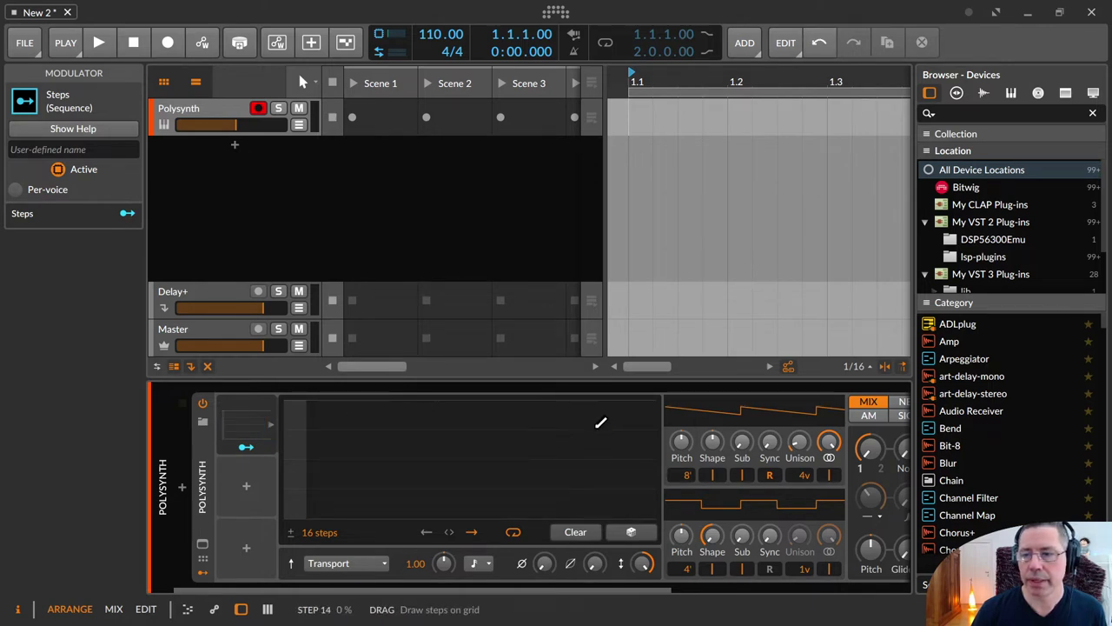
# Step: Raise step 1 to about 69% and step 2 to 100%
pyautogui.rightClick(360, 426)
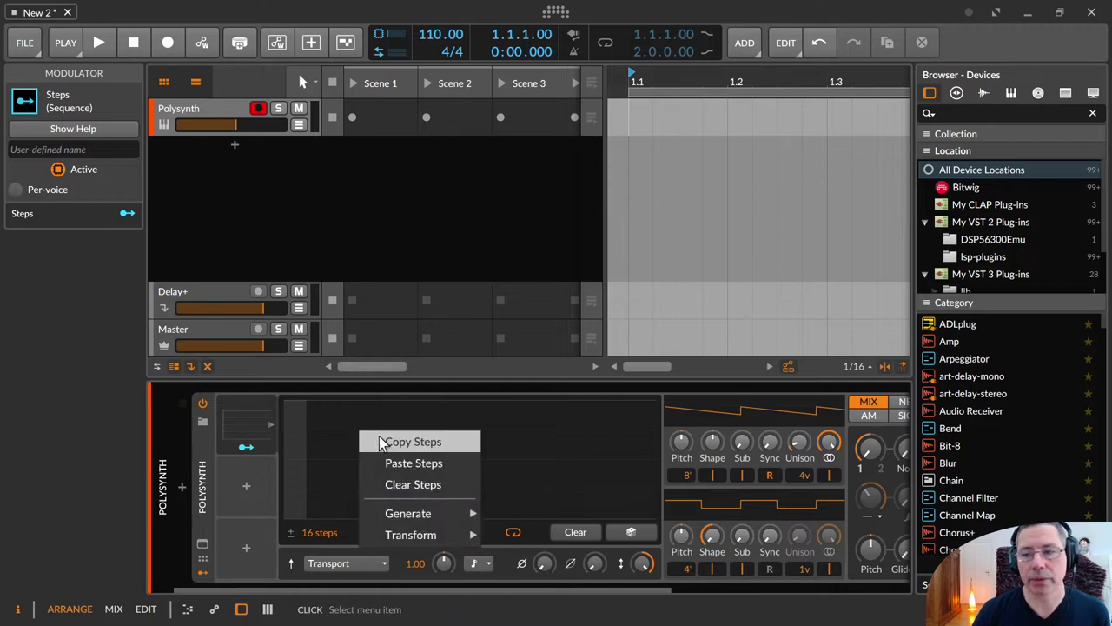
pyautogui.click(338, 412)
pyautogui.moveTo(295, 439)
pyautogui.mouseDown()
pyautogui.moveTo(319, 434)
pyautogui.moveTo(320, 398)
pyautogui.mouseUp()
# Step: Copy the two-step pattern with Copy Steps and paste it back with Paste Steps
pyautogui.rightClick(311, 399)
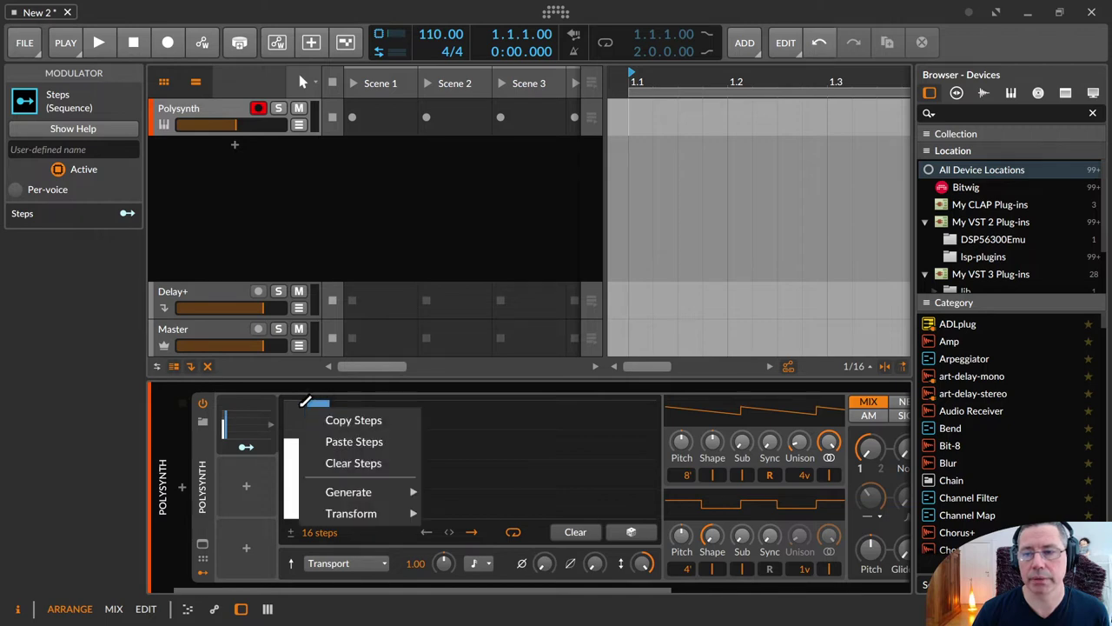
pyautogui.click(324, 414)
pyautogui.rightClick(436, 420)
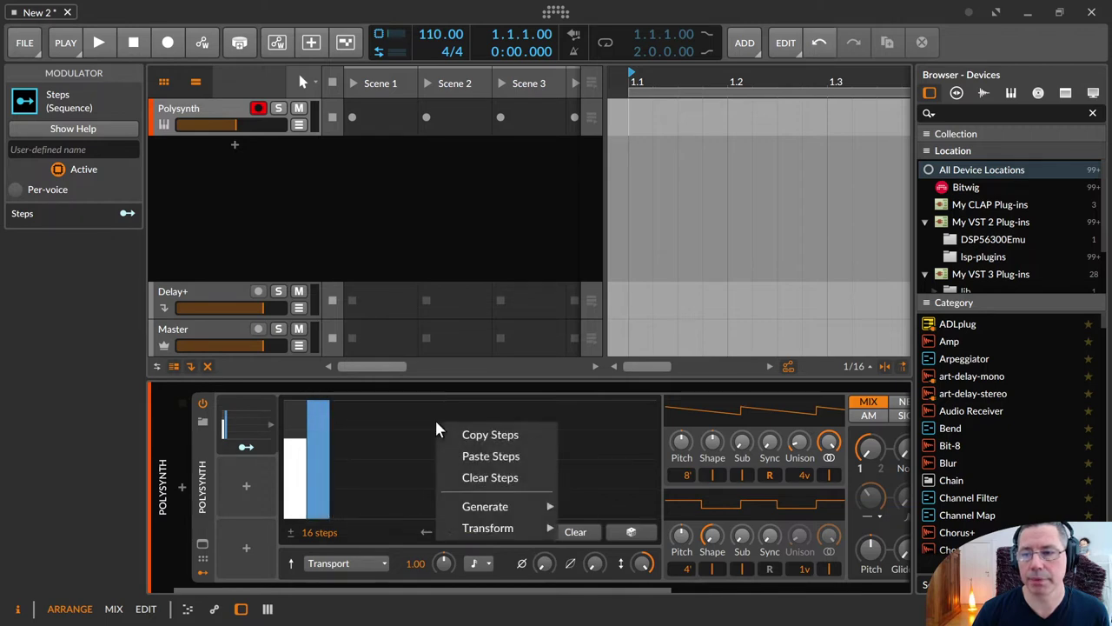
pyautogui.click(469, 451)
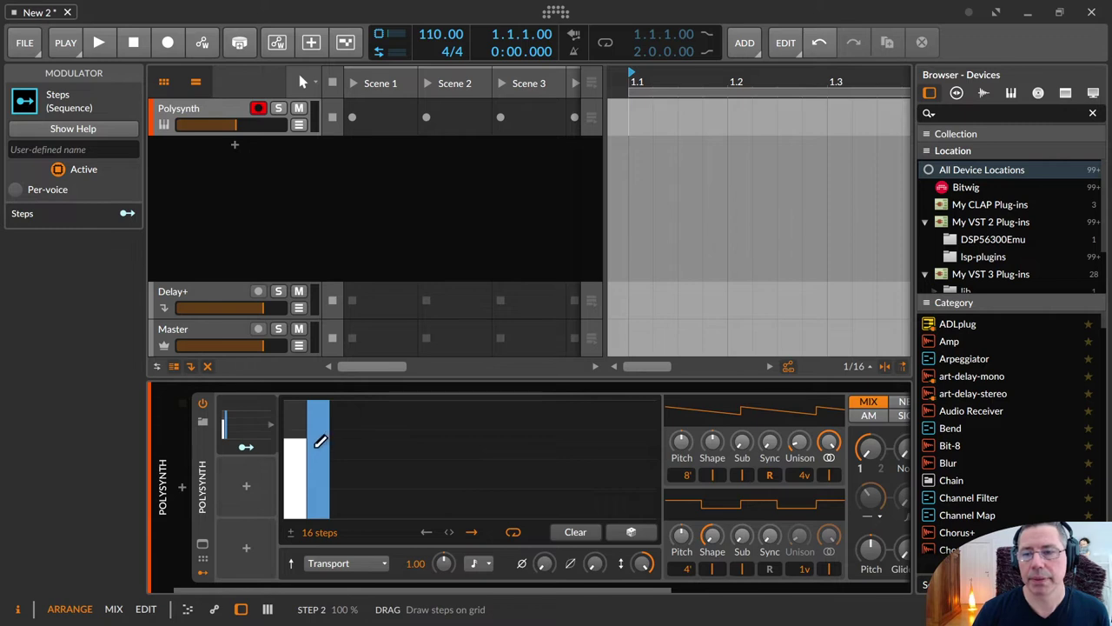
# Step: Add a second Steps modulator and flatten all its steps to zero
pyautogui.click(244, 488)
pyautogui.write('steps')
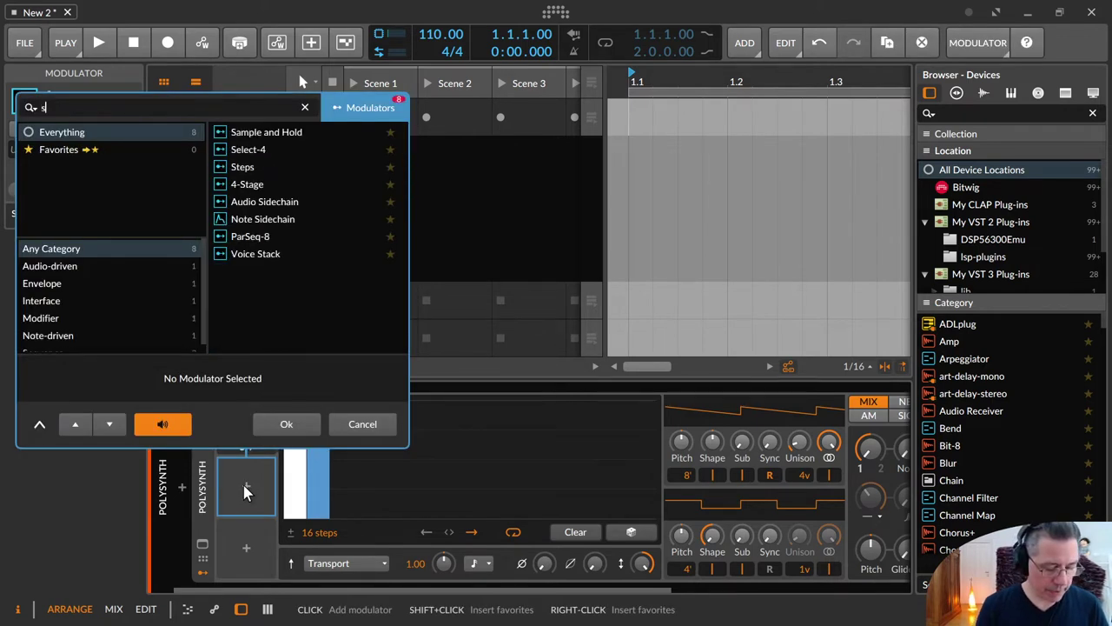
pyautogui.press('Down')
pyautogui.press('Return')
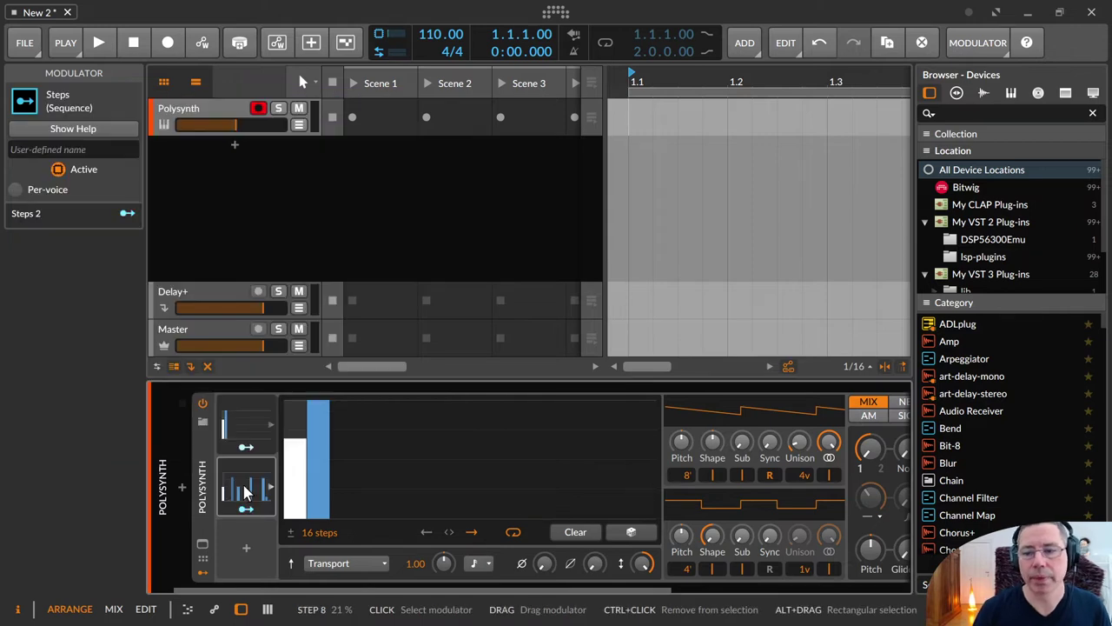
pyautogui.moveTo(293, 484); pyautogui.dragTo(643, 515)
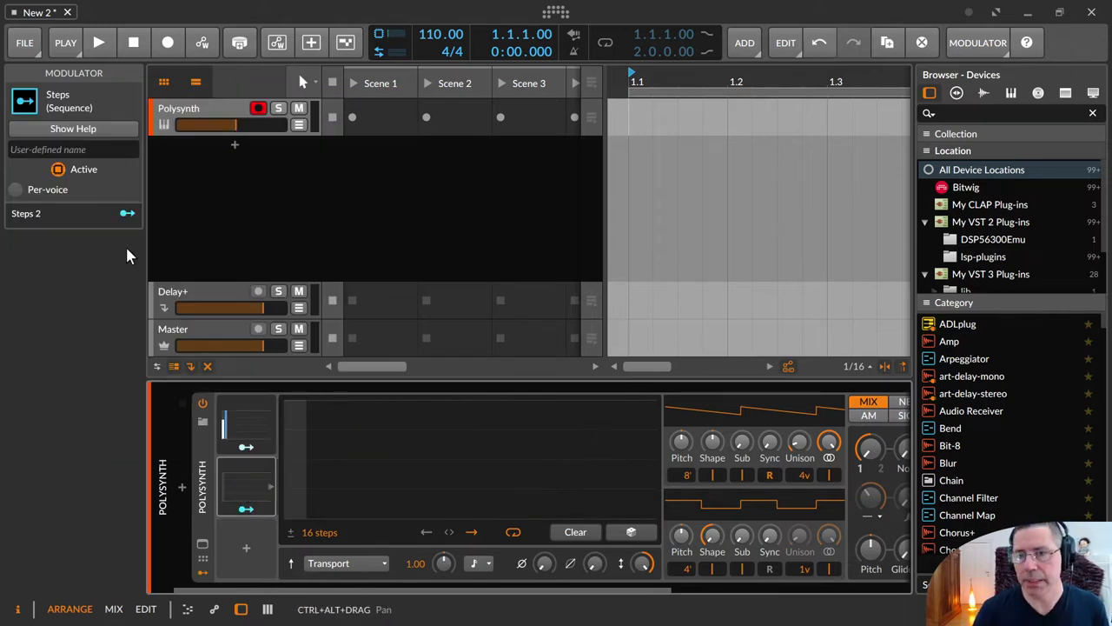
# Step: Copy the two-step pattern from Steps 1 and paste it into Steps 2
pyautogui.click(239, 410)
pyautogui.rightClick(320, 439)
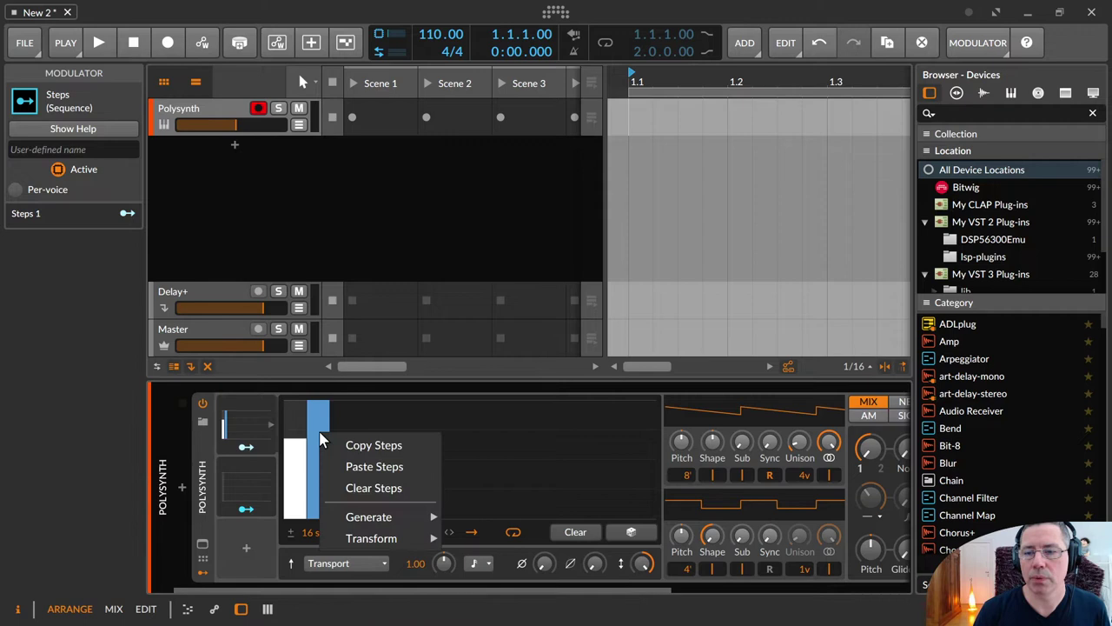
pyautogui.click(337, 444)
pyautogui.click(247, 476)
pyautogui.rightClick(376, 442)
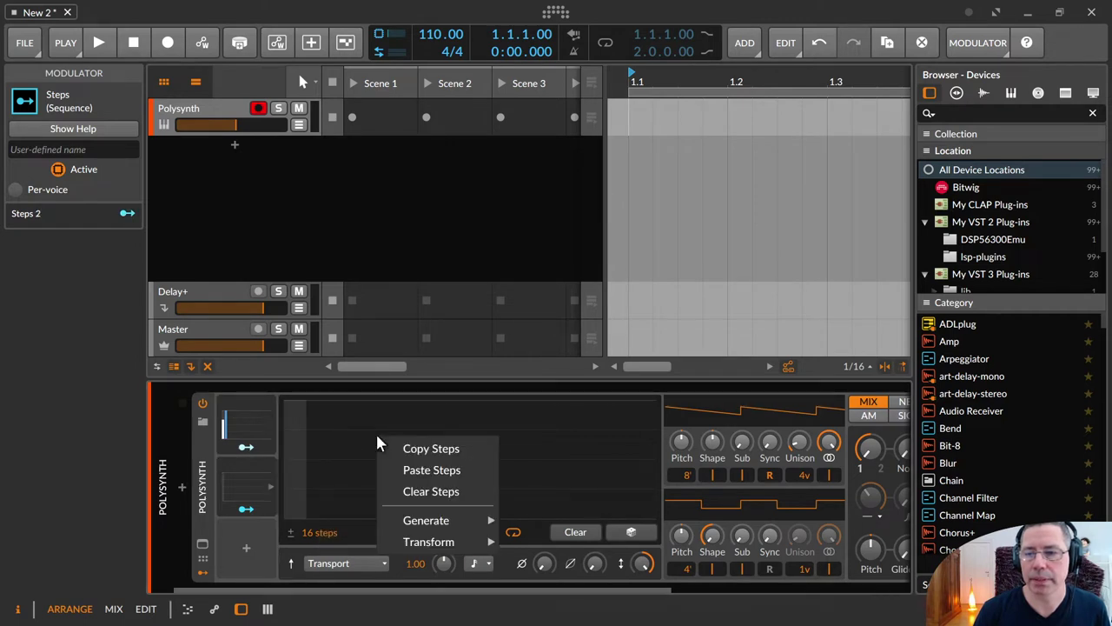
pyautogui.click(405, 470)
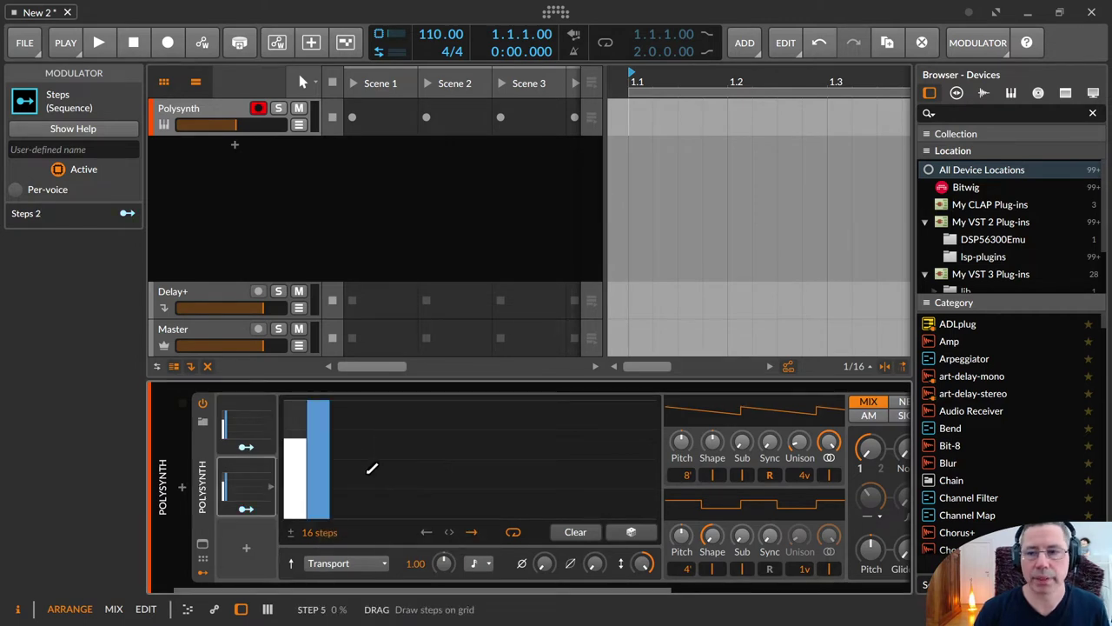
# Step: Clear all steps of the first Steps modulator
pyautogui.click(243, 427)
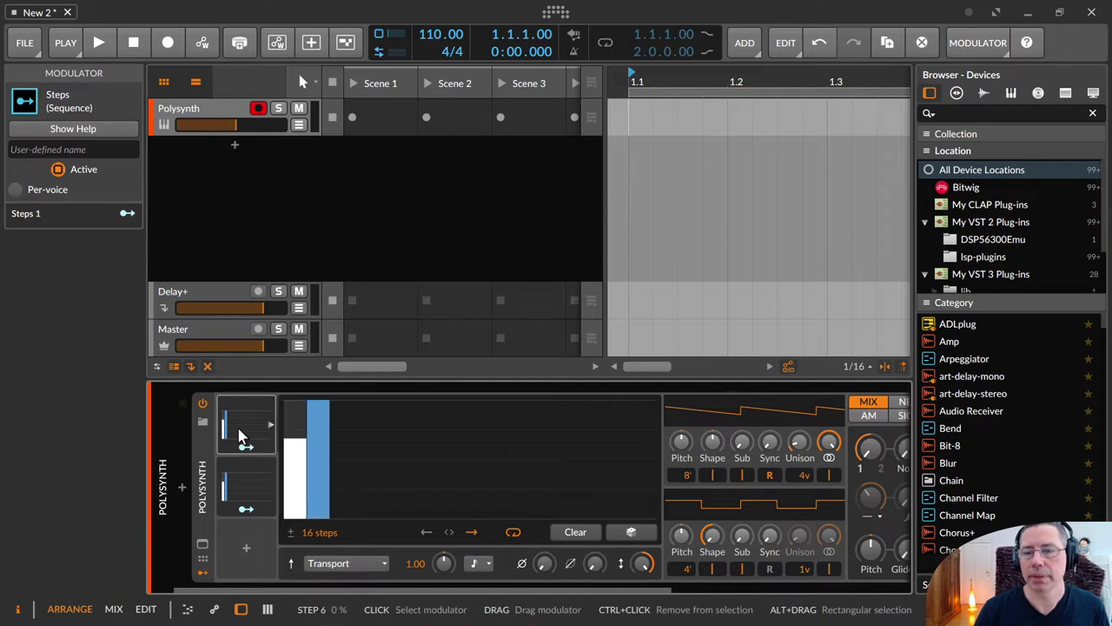
pyautogui.rightClick(393, 426)
pyautogui.click(444, 480)
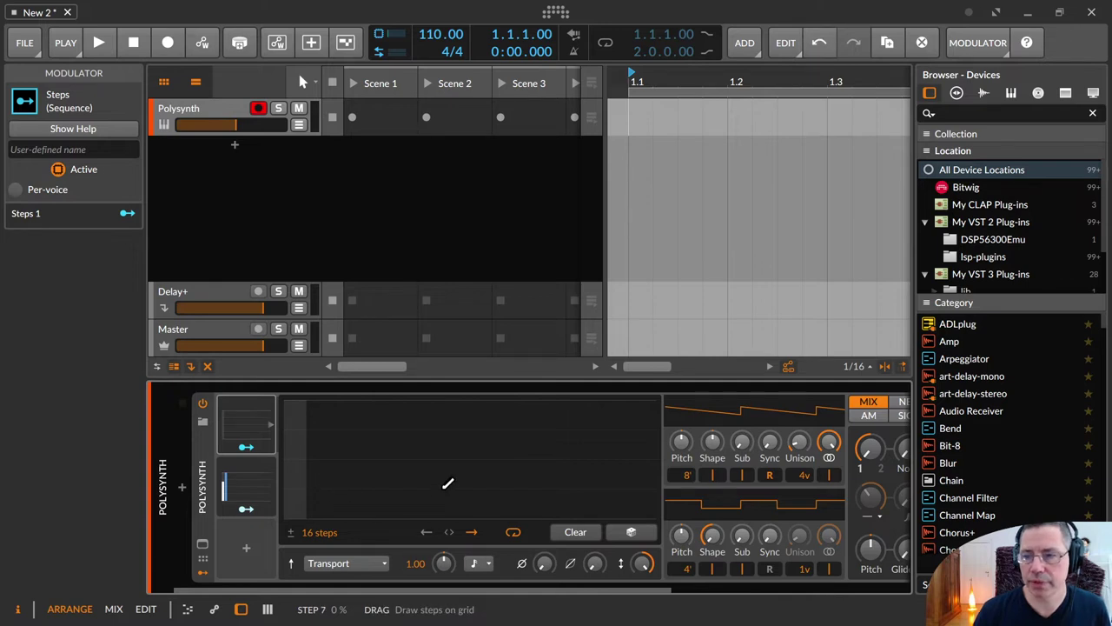
# Step: Generate a rising saw ramp, then a square pattern, in the step grid
pyautogui.rightClick(398, 440)
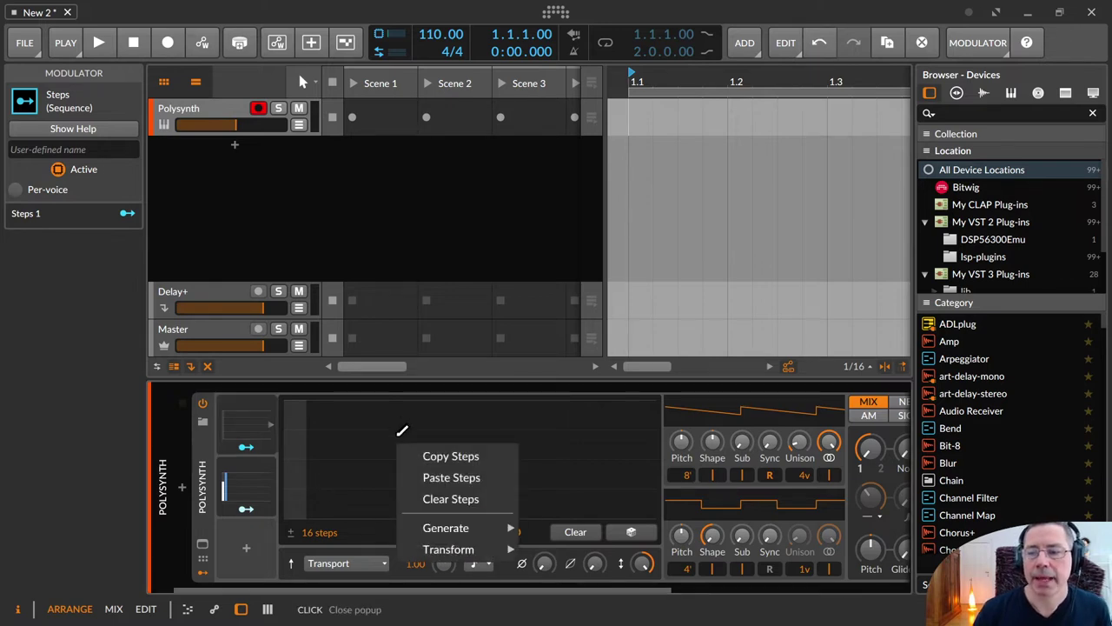
pyautogui.click(380, 406)
pyautogui.rightClick(376, 400)
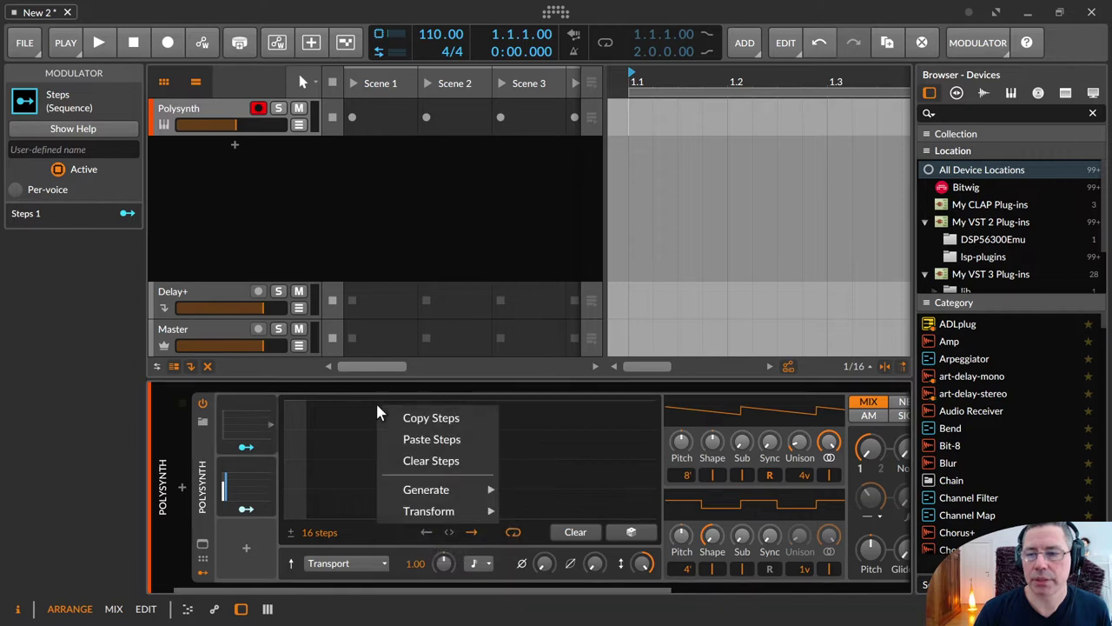
pyautogui.moveTo(450, 500)
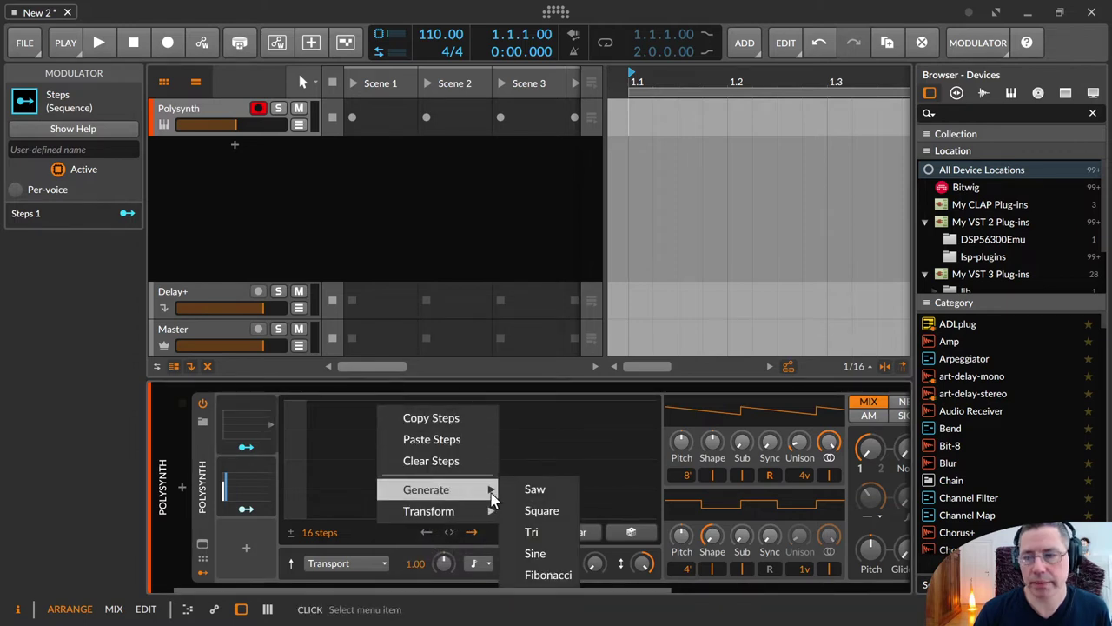
pyautogui.click(549, 498)
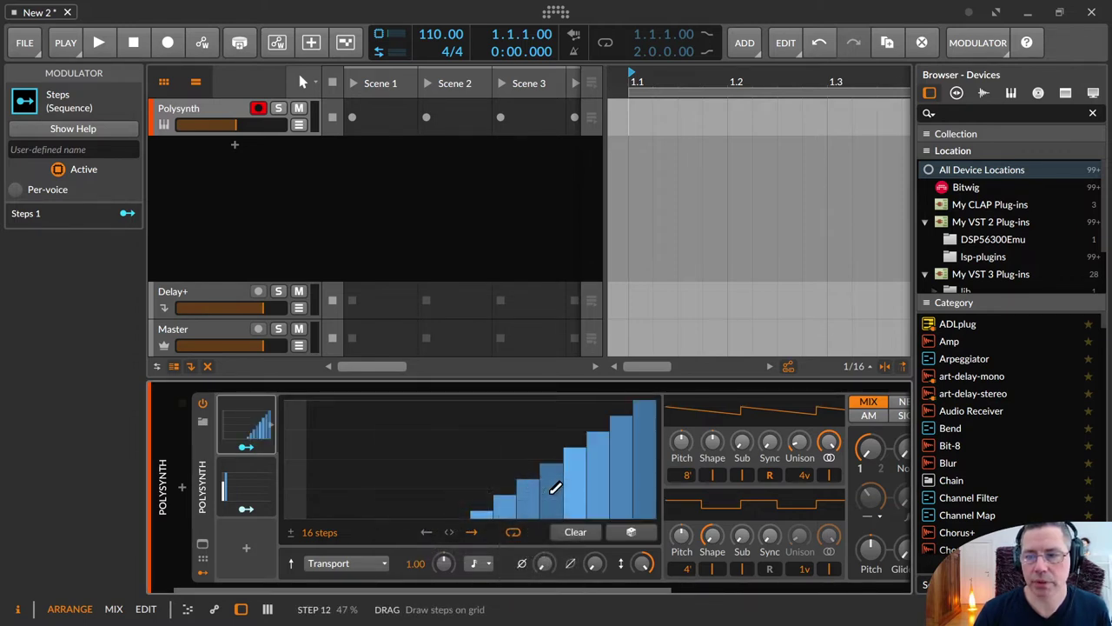
pyautogui.rightClick(463, 408)
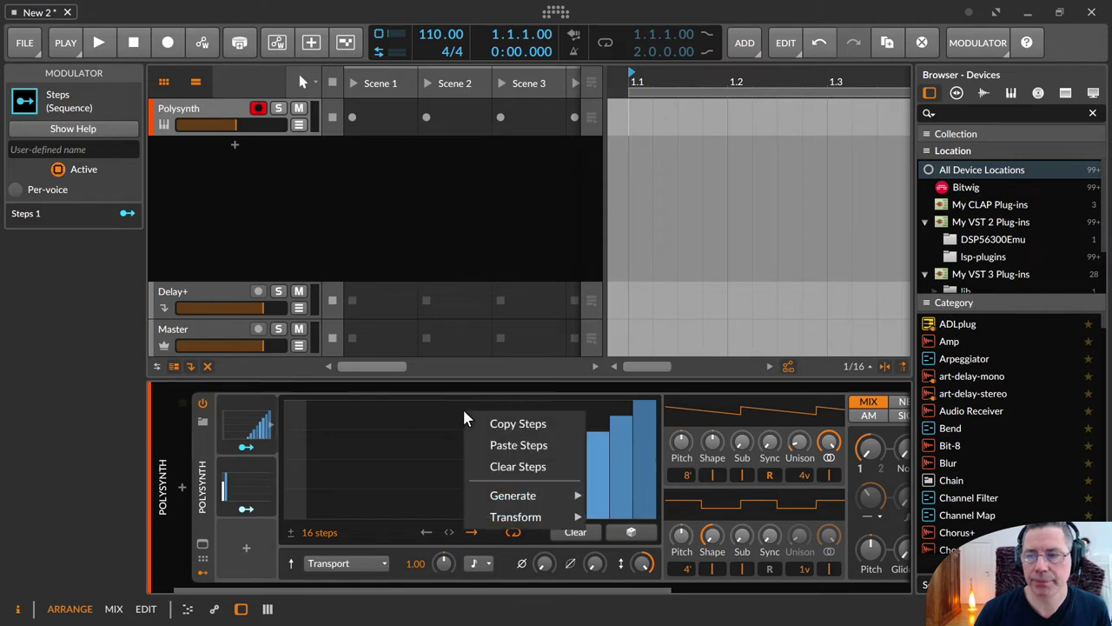
pyautogui.moveTo(580, 495)
pyautogui.click(612, 516)
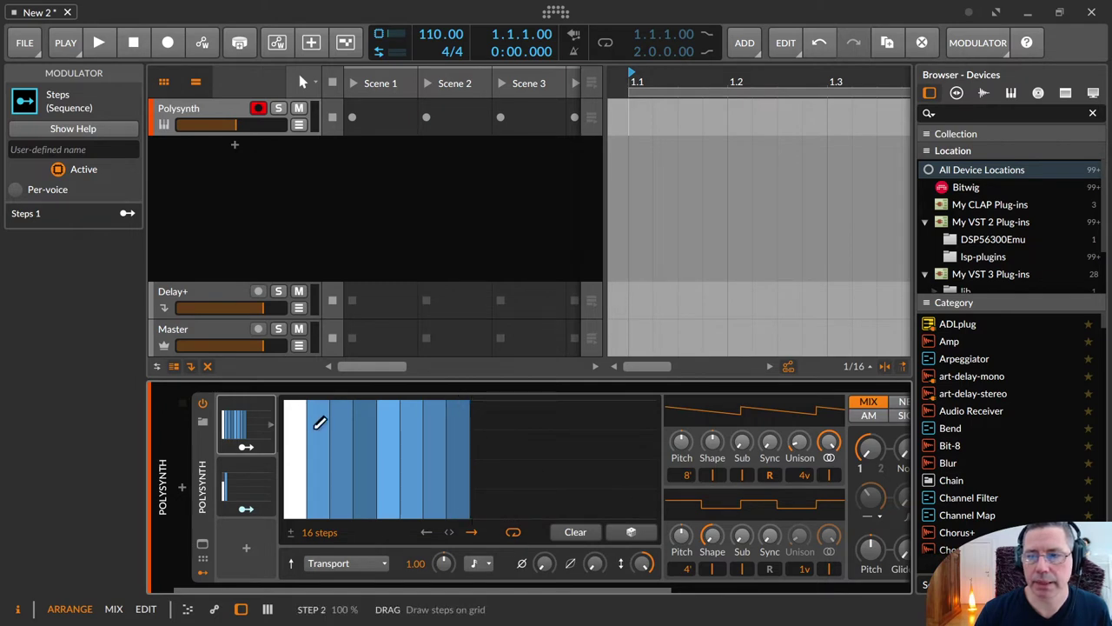
# Step: Generate triangle, then sine, then finally a rising Fibonacci curve across the 16 steps
pyautogui.rightClick(443, 415)
pyautogui.moveTo(492, 512)
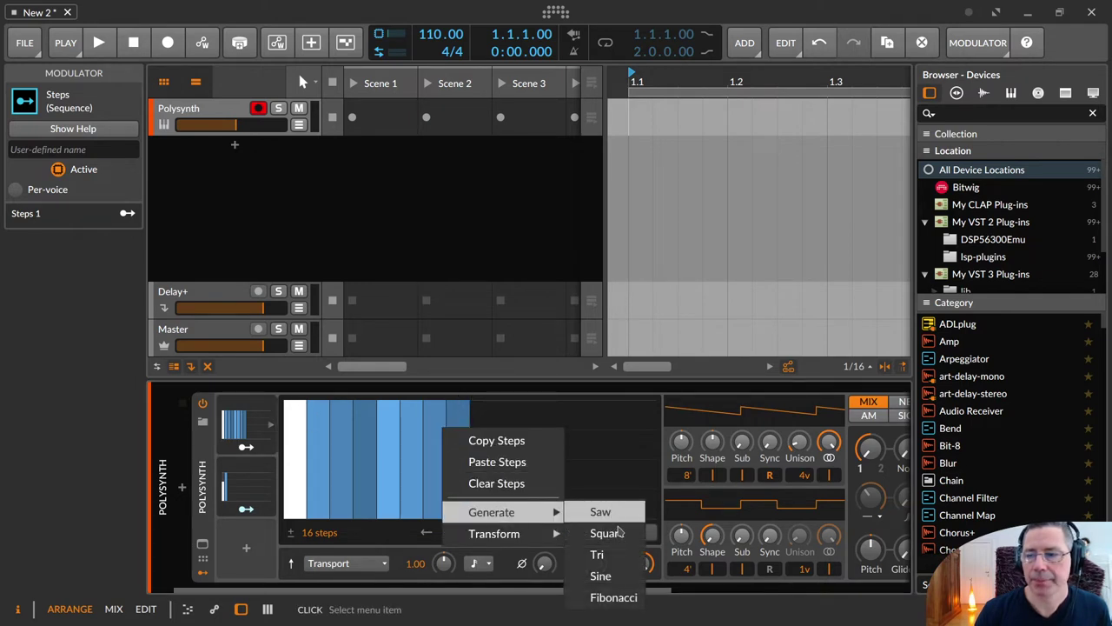
pyautogui.click(617, 556)
pyautogui.rightClick(343, 418)
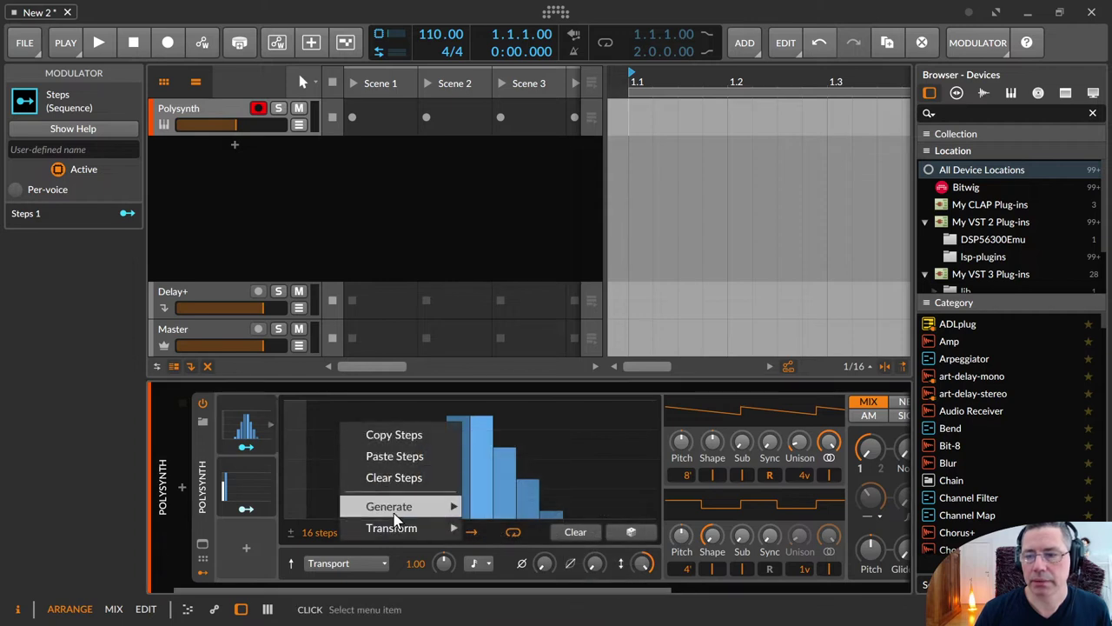
pyautogui.moveTo(398, 514)
pyautogui.click(526, 581)
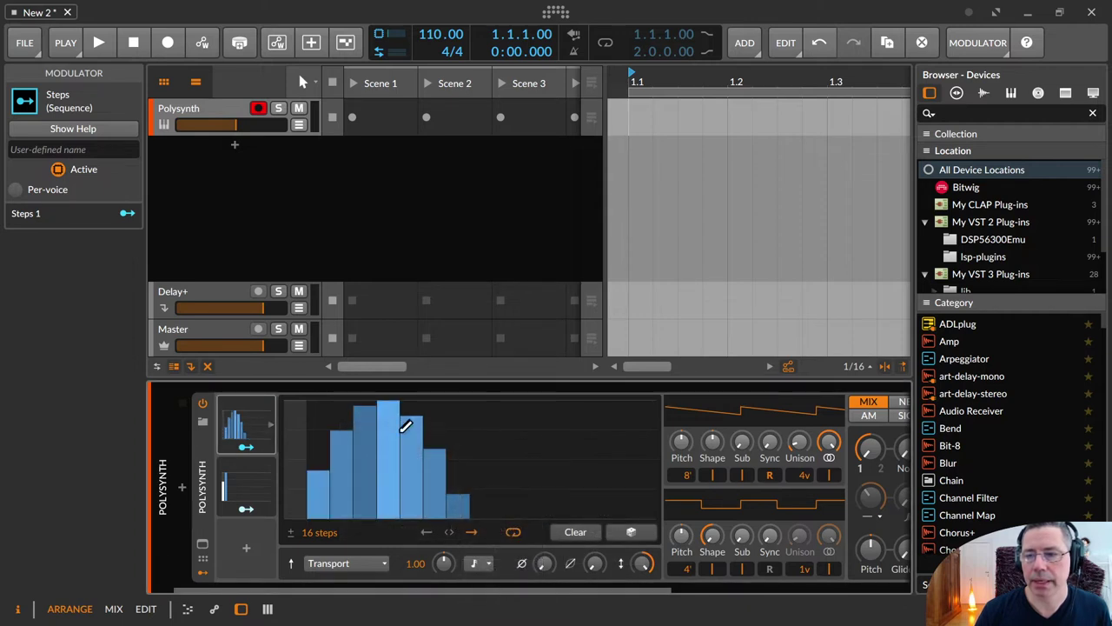
pyautogui.rightClick(391, 425)
pyautogui.moveTo(439, 508)
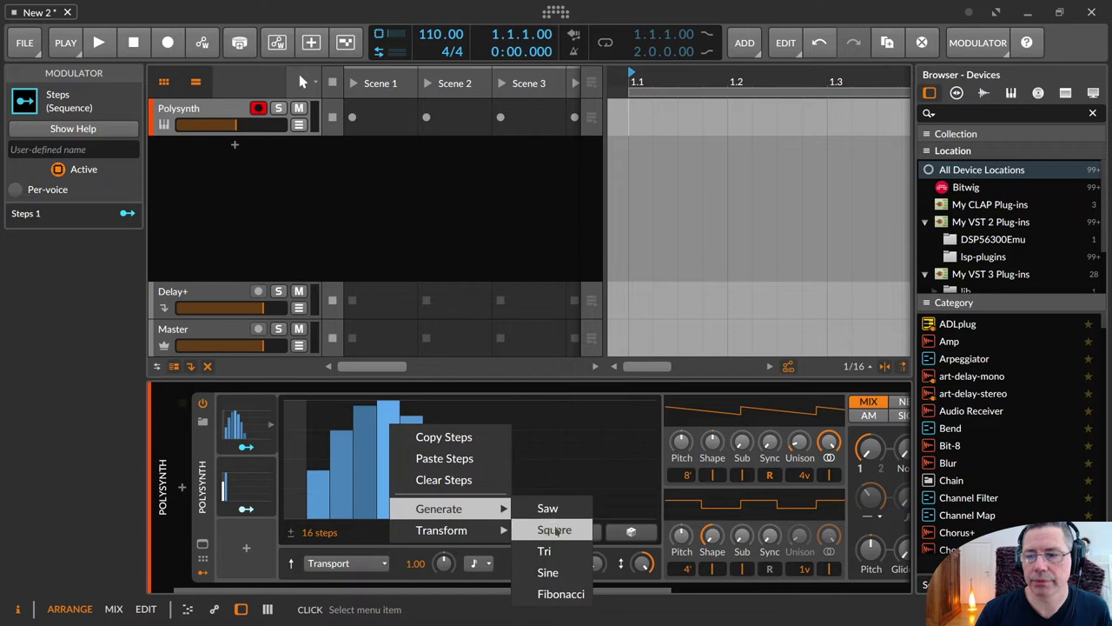
pyautogui.click(562, 595)
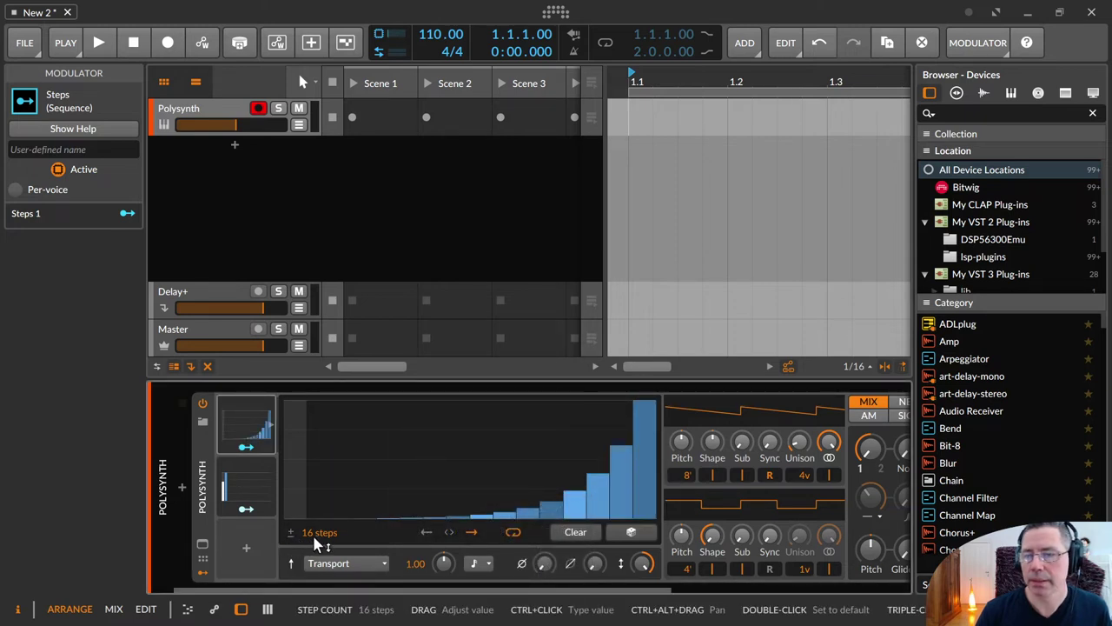
# Step: Set the step count to 64, generate Fibonacci then Sine, and keep 64 steps
pyautogui.moveTo(306, 534); pyautogui.dragTo(324, 411)
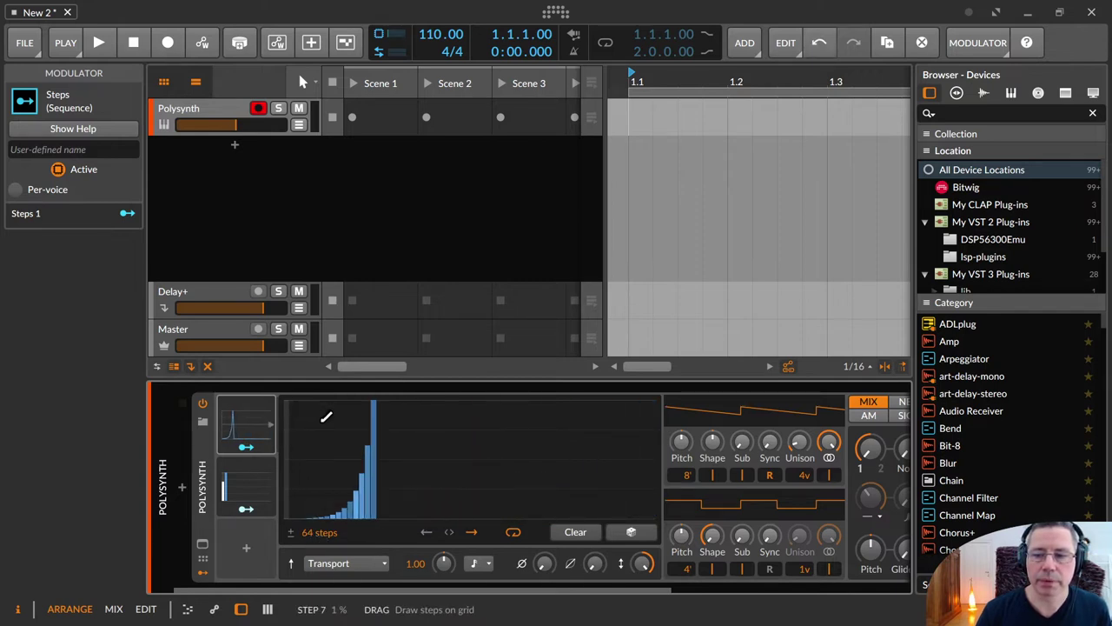
pyautogui.rightClick(320, 421)
pyautogui.moveTo(402, 504)
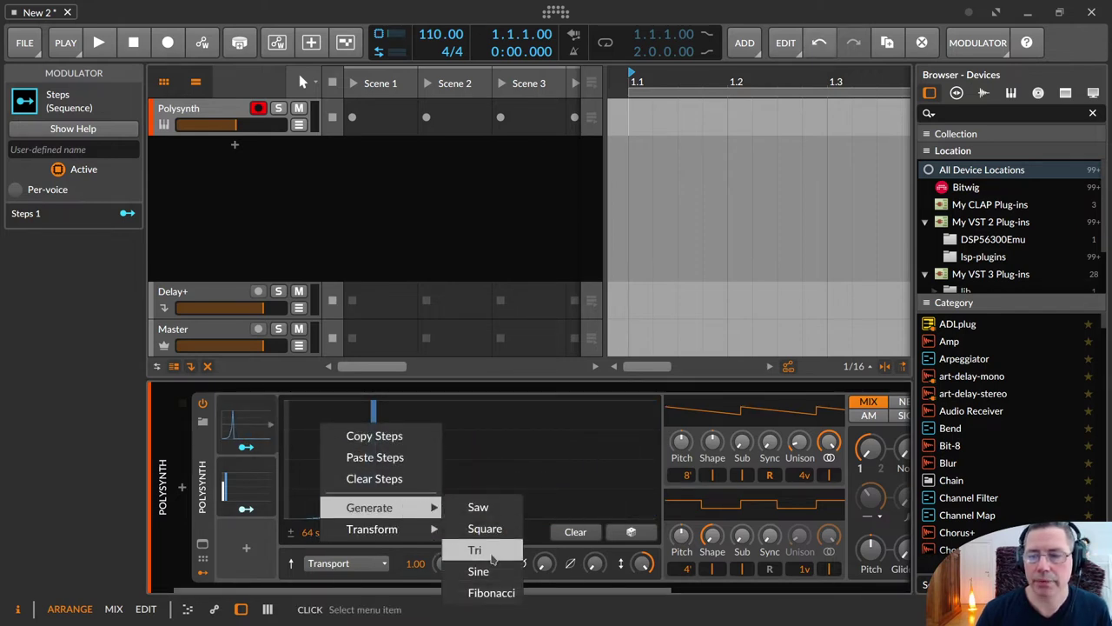
pyautogui.click(502, 593)
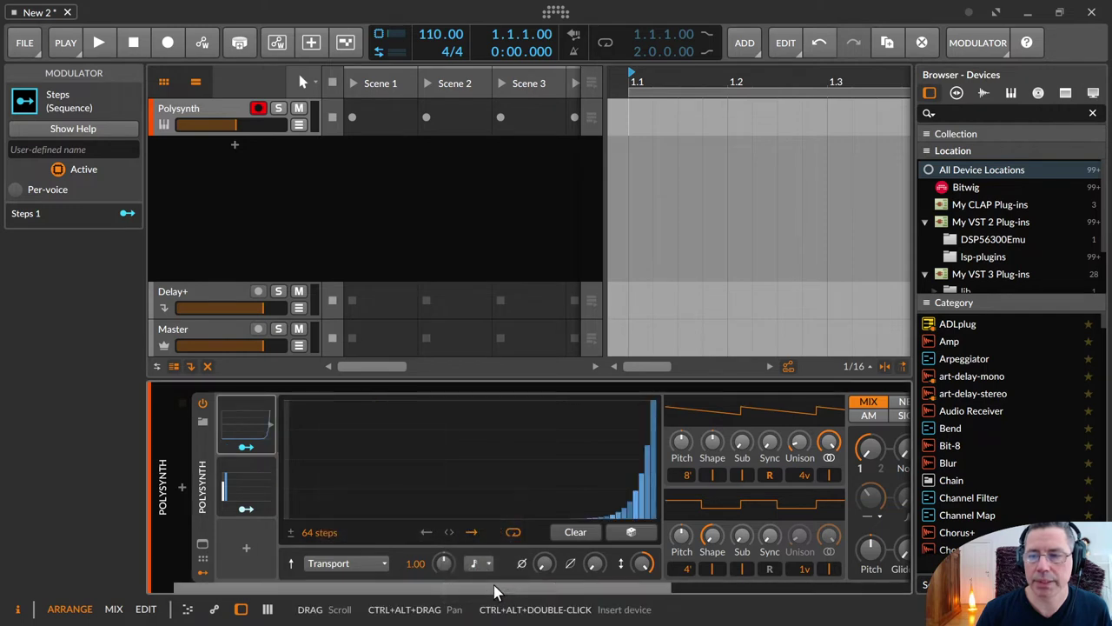
pyautogui.rightClick(356, 430)
pyautogui.moveTo(410, 514)
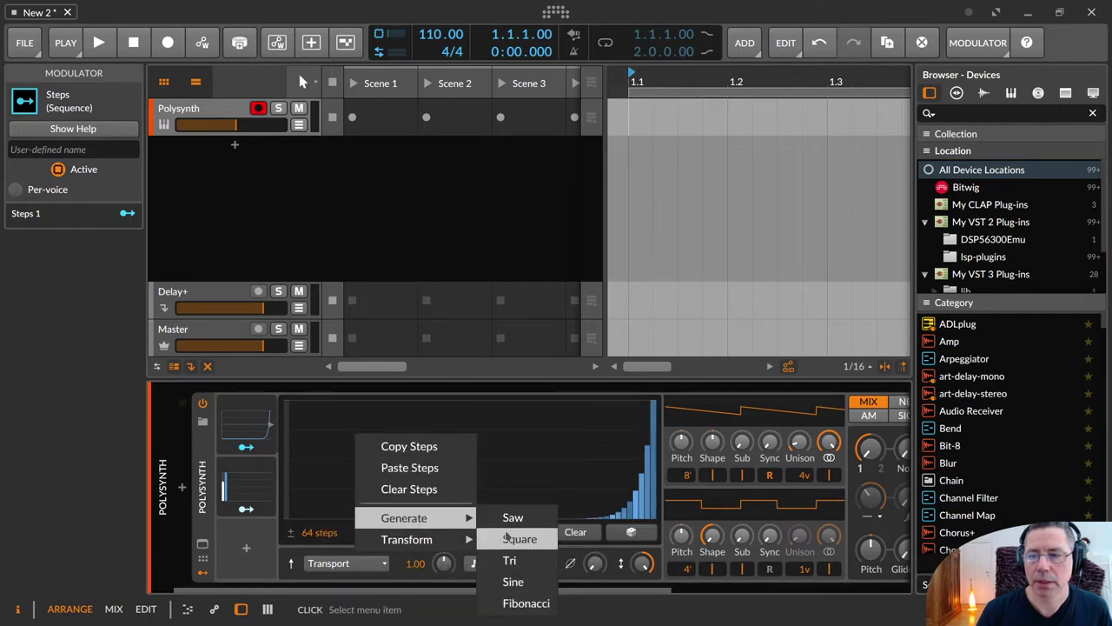
pyautogui.click(520, 581)
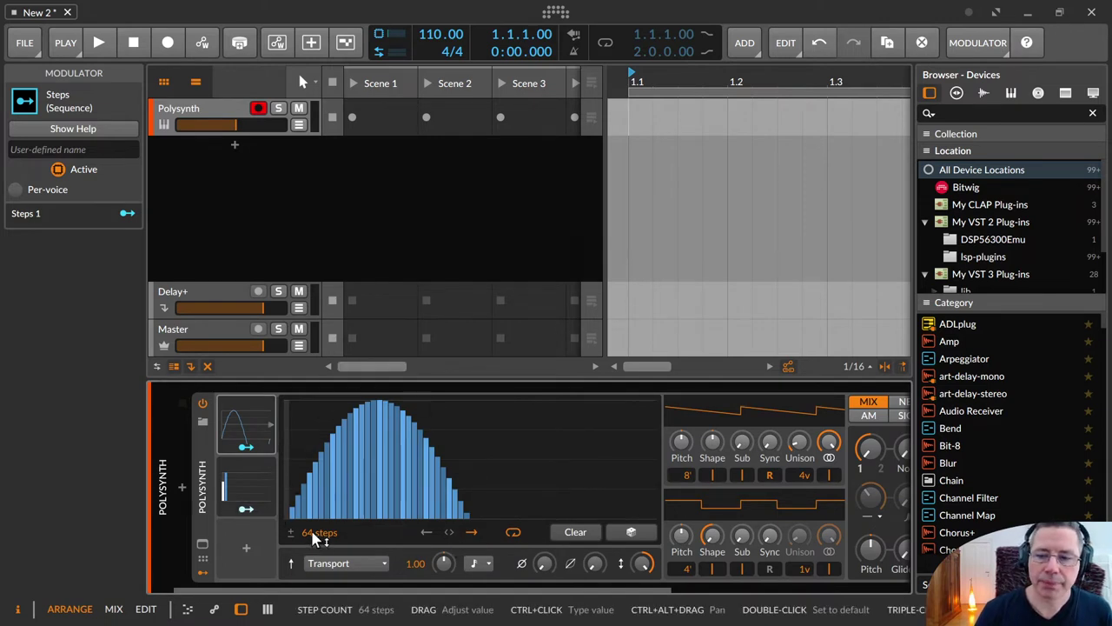
pyautogui.moveTo(317, 538); pyautogui.dragTo(283, 532)
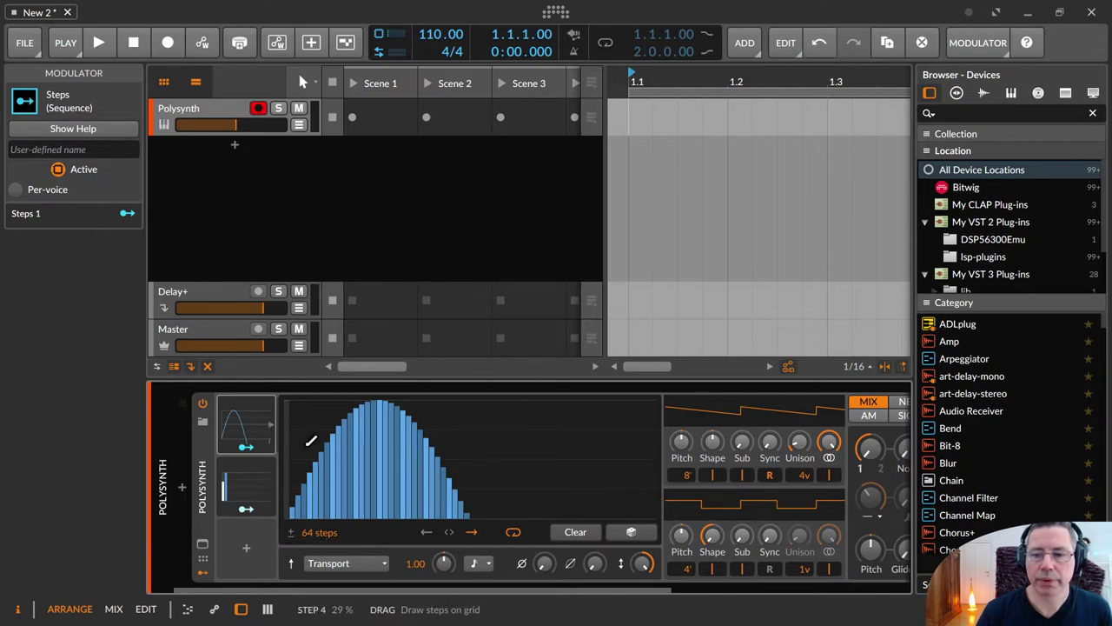
# Step: Turn on bipolar mode and generate a rising saw ramp across the 64 steps
pyautogui.click(292, 534)
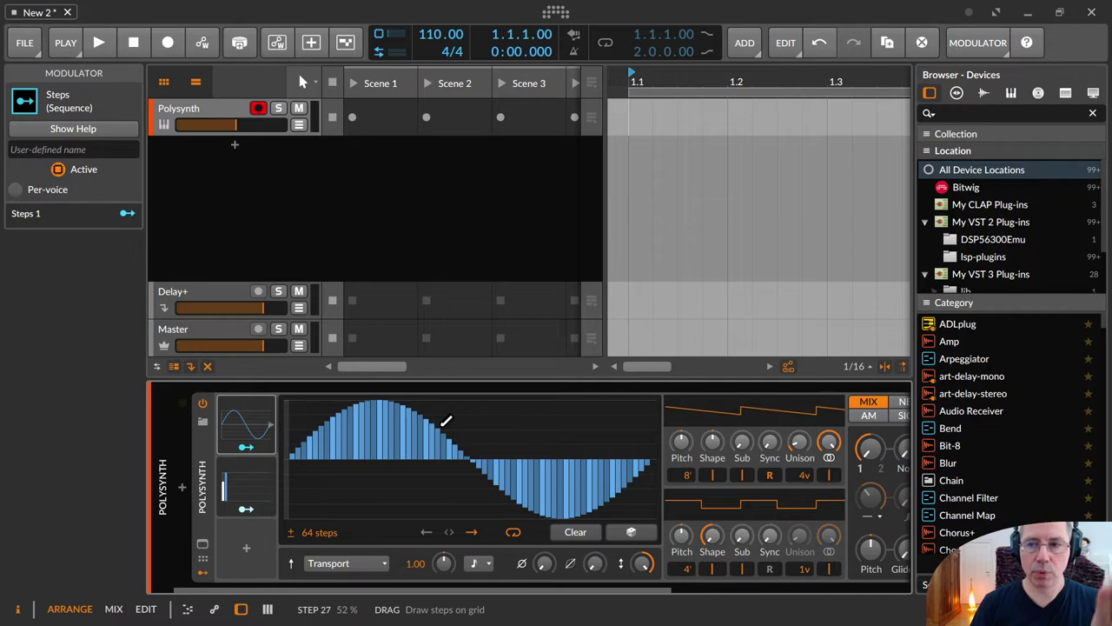
pyautogui.rightClick(404, 423)
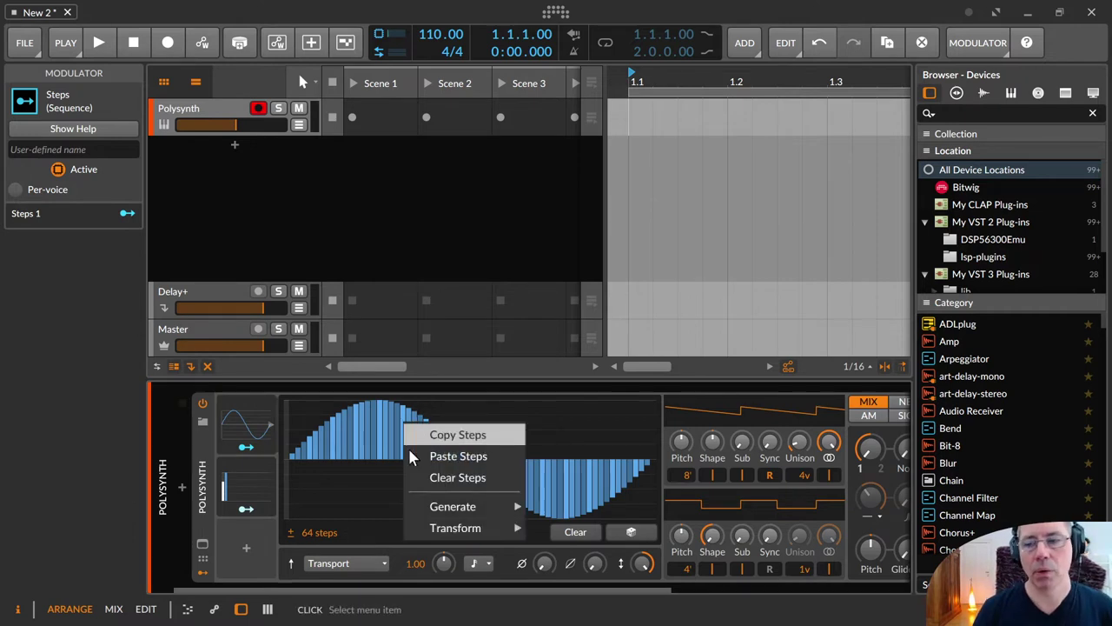
pyautogui.moveTo(508, 506)
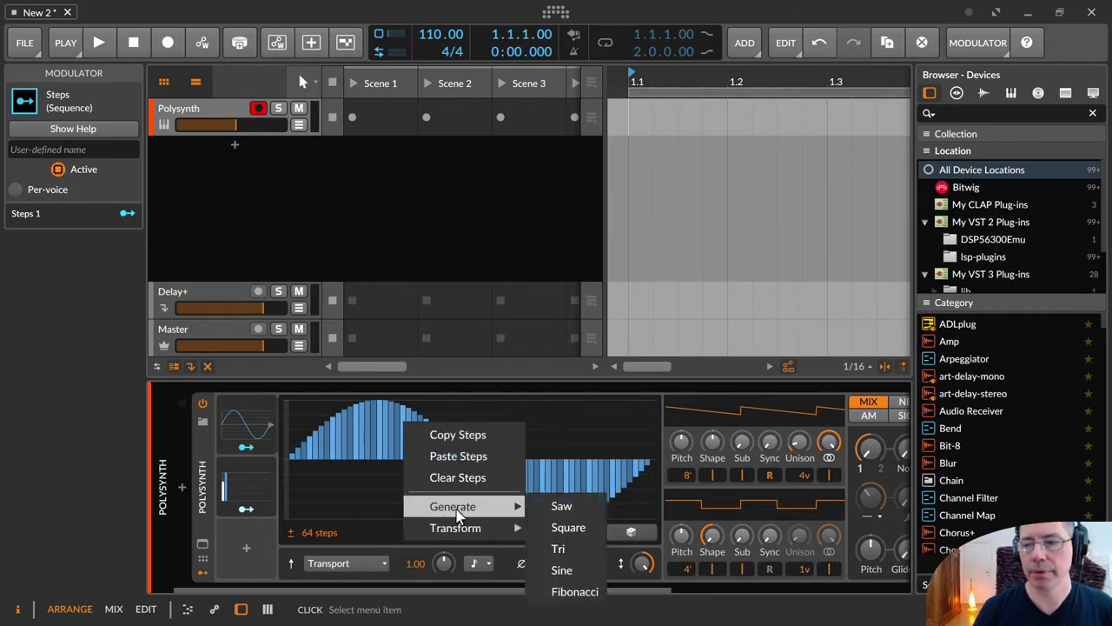
pyautogui.click(560, 505)
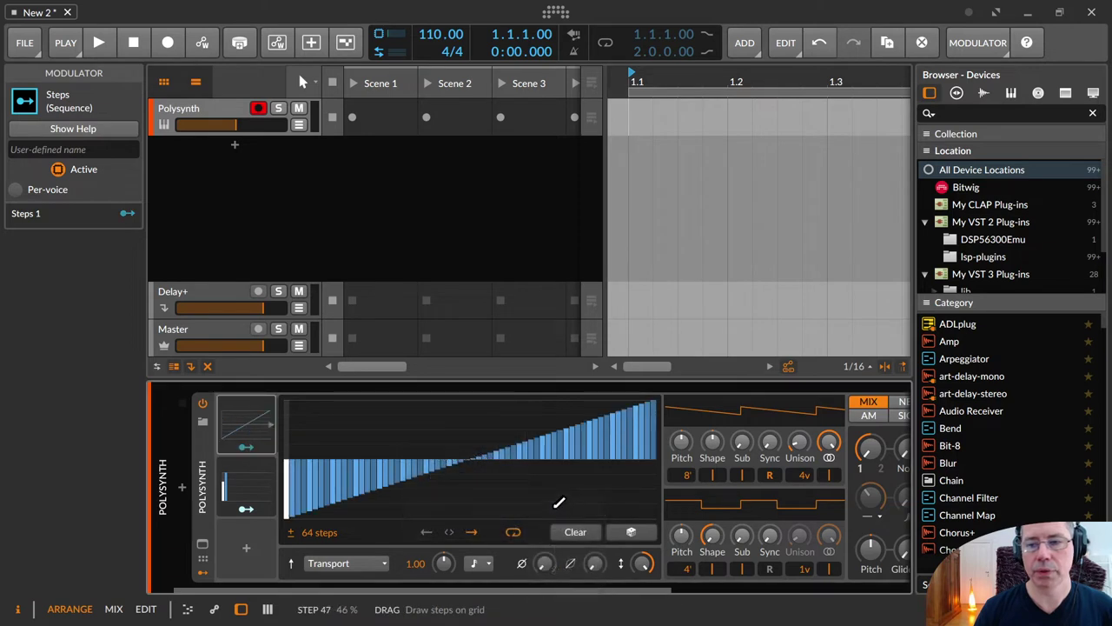
pyautogui.rightClick(359, 434)
# Step: Generate a triangle pattern, smooth it, and undo a hand-drawn ramp
pyautogui.moveTo(417, 519)
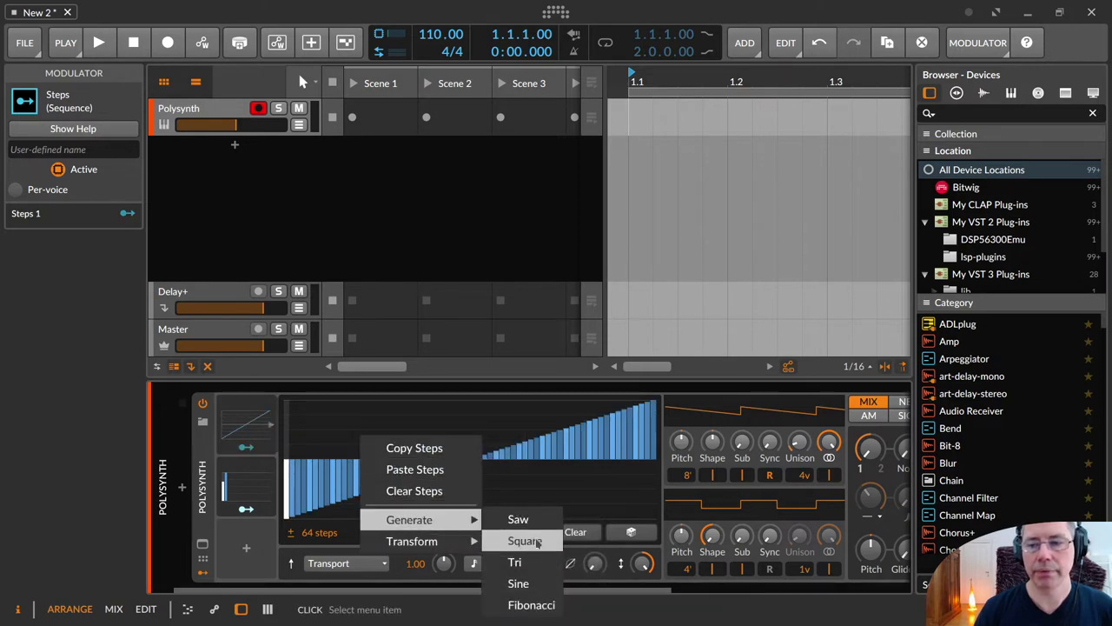
pyautogui.click(513, 557)
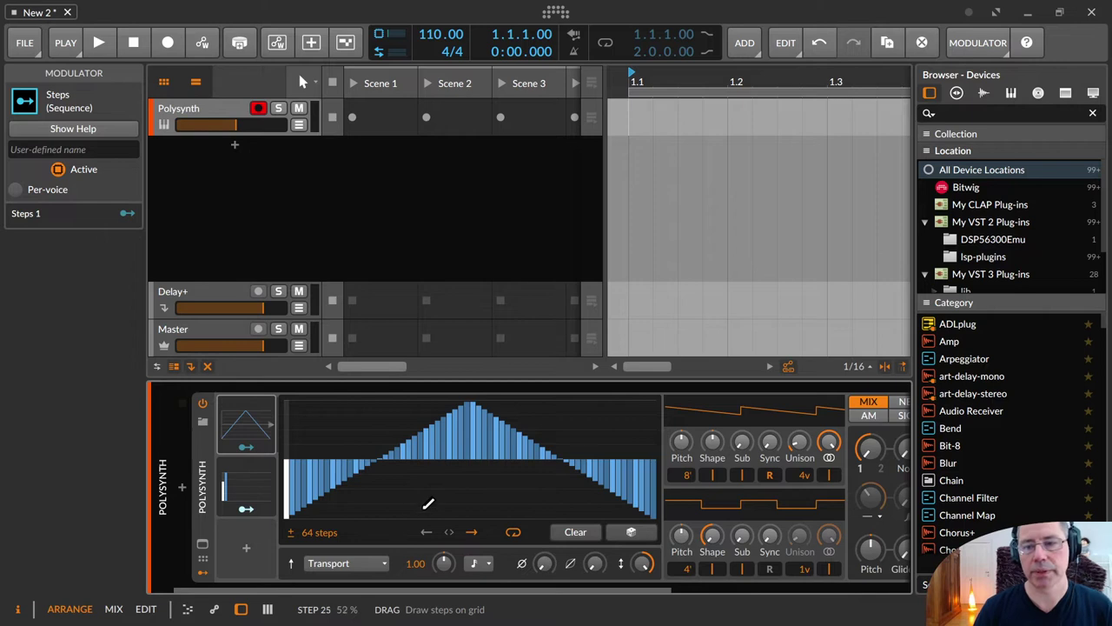
pyautogui.rightClick(379, 407)
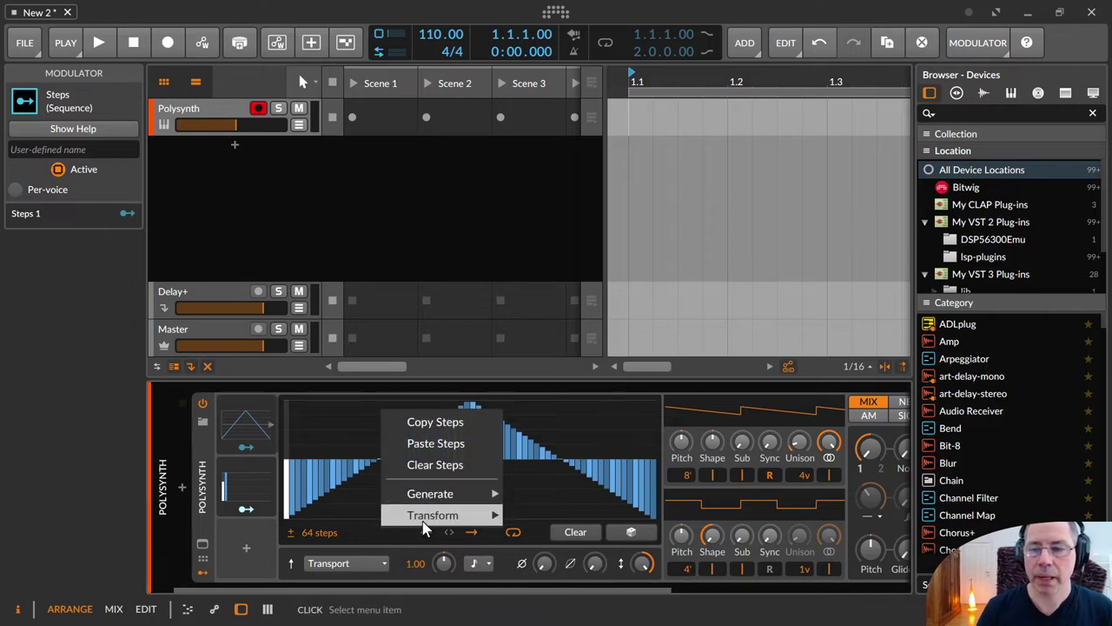
pyautogui.moveTo(426, 522)
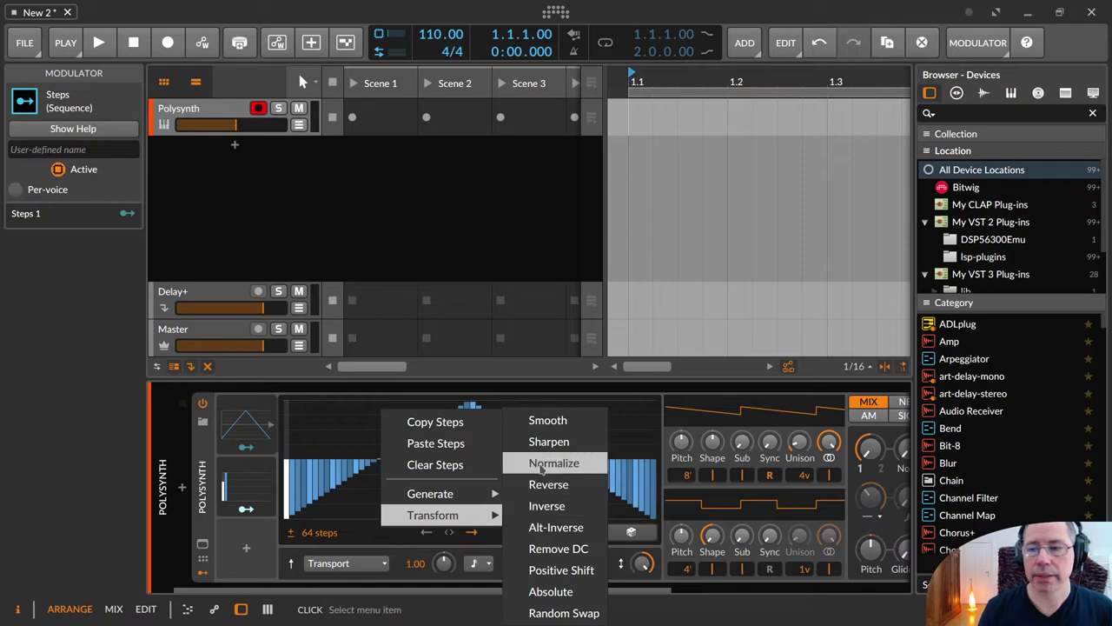
pyautogui.click(543, 419)
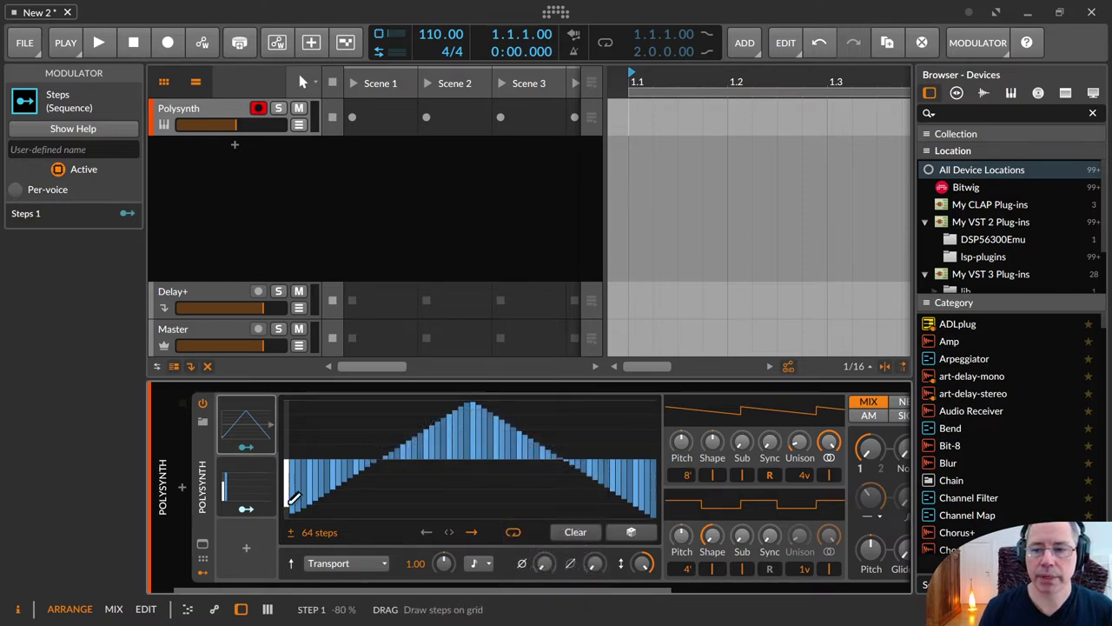
pyautogui.moveTo(294, 498); pyautogui.dragTo(365, 477)
pyautogui.hotkey('ctrl', 'z')
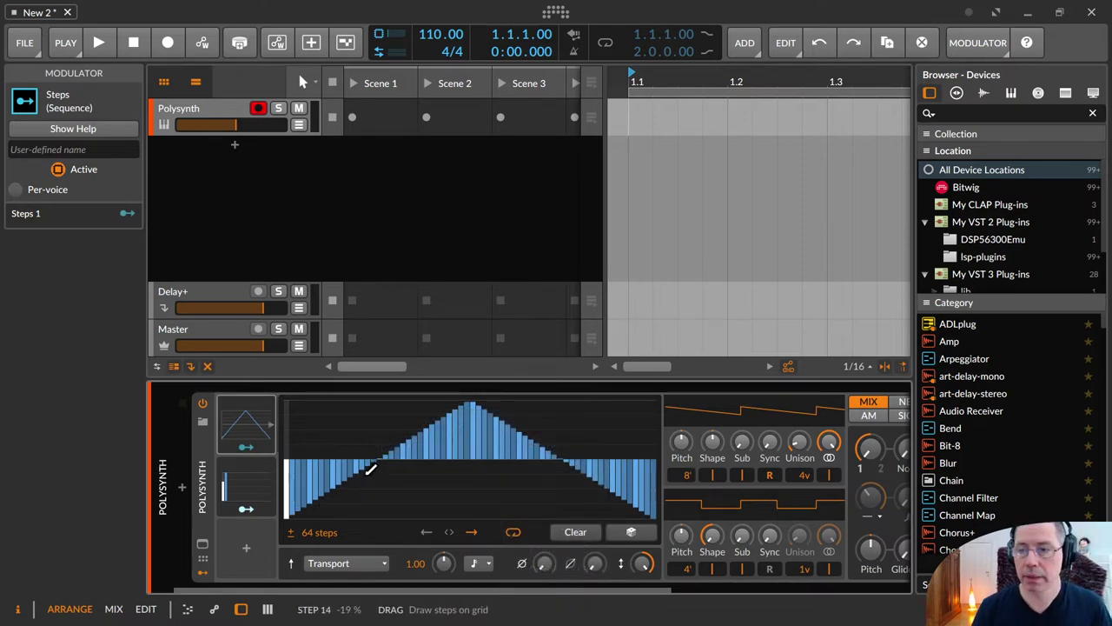
# Step: Regenerate the triangle, then apply Smooth and Sharpen transforms
pyautogui.rightClick(368, 468)
pyautogui.moveTo(414, 540)
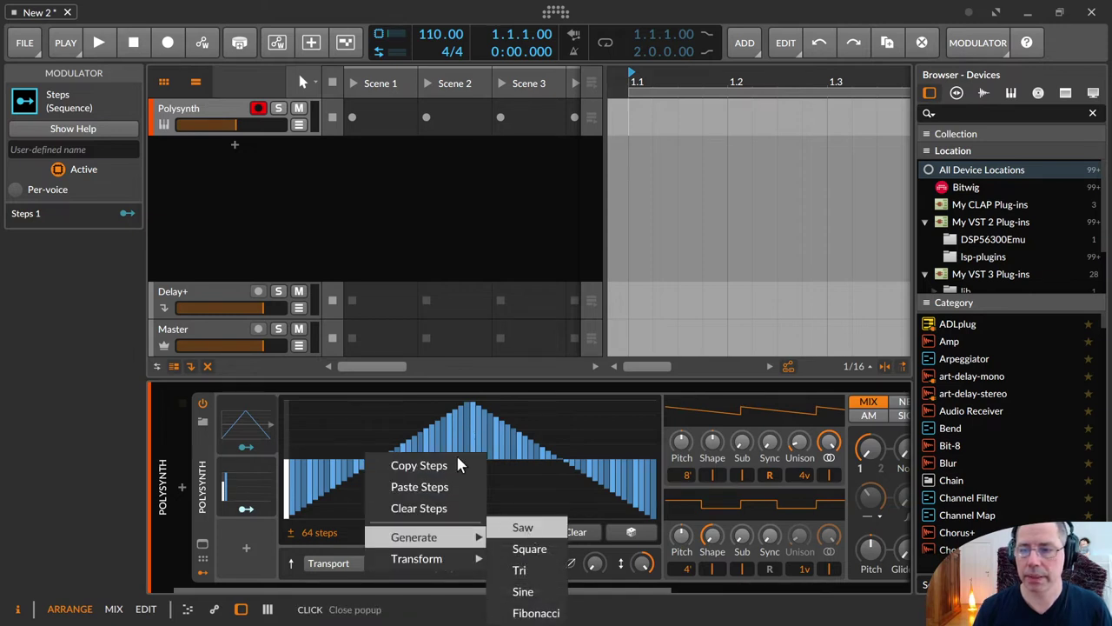
pyautogui.click(528, 569)
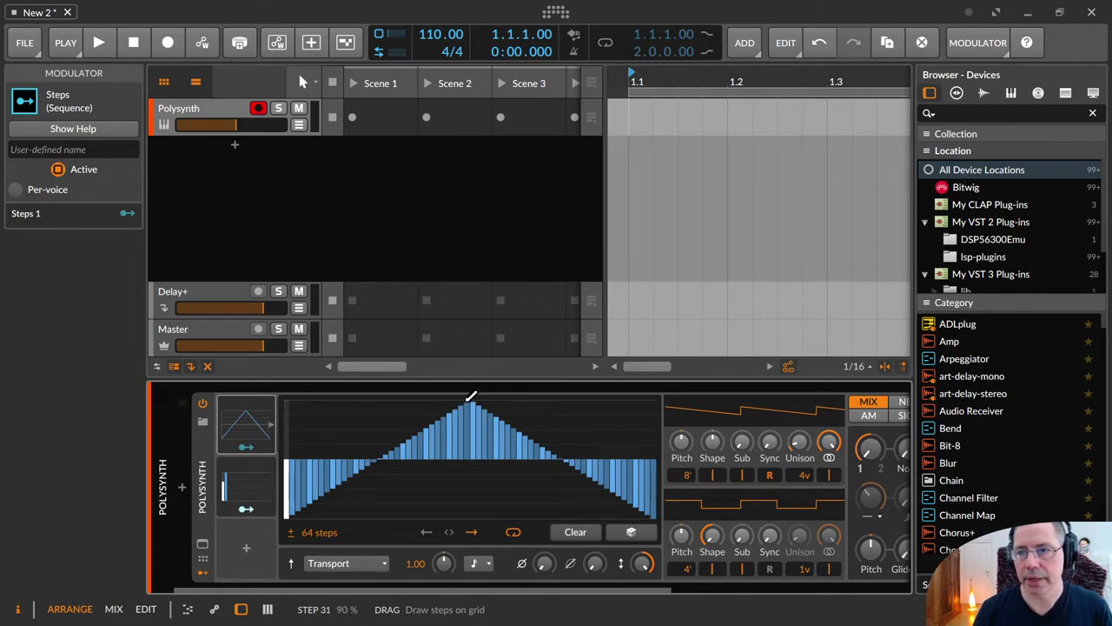
pyautogui.rightClick(577, 406)
pyautogui.moveTo(631, 516)
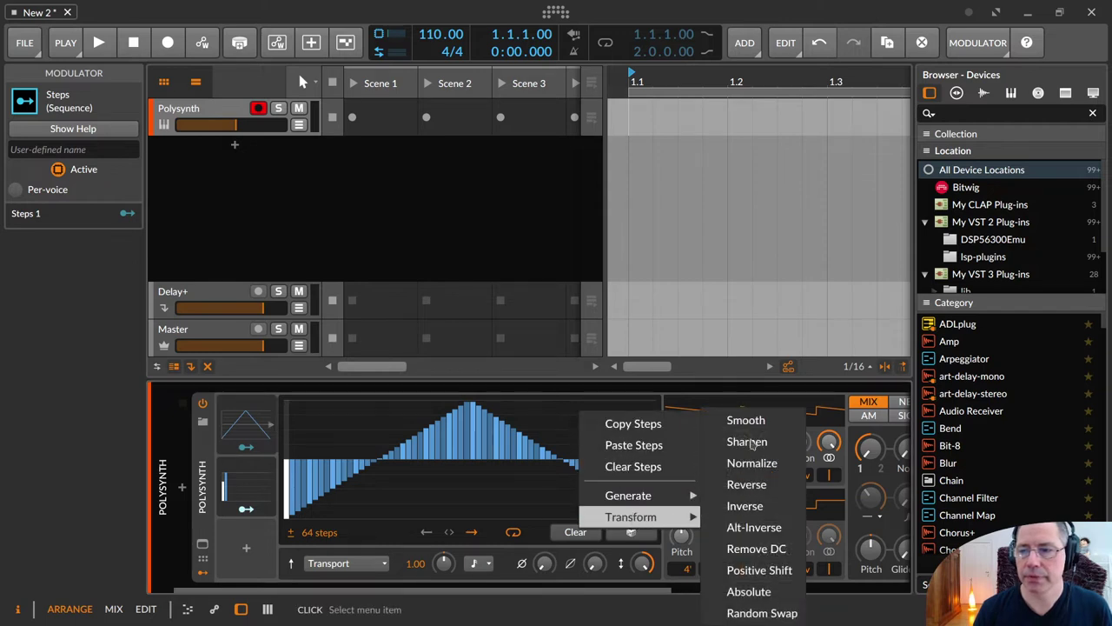
pyautogui.click(744, 421)
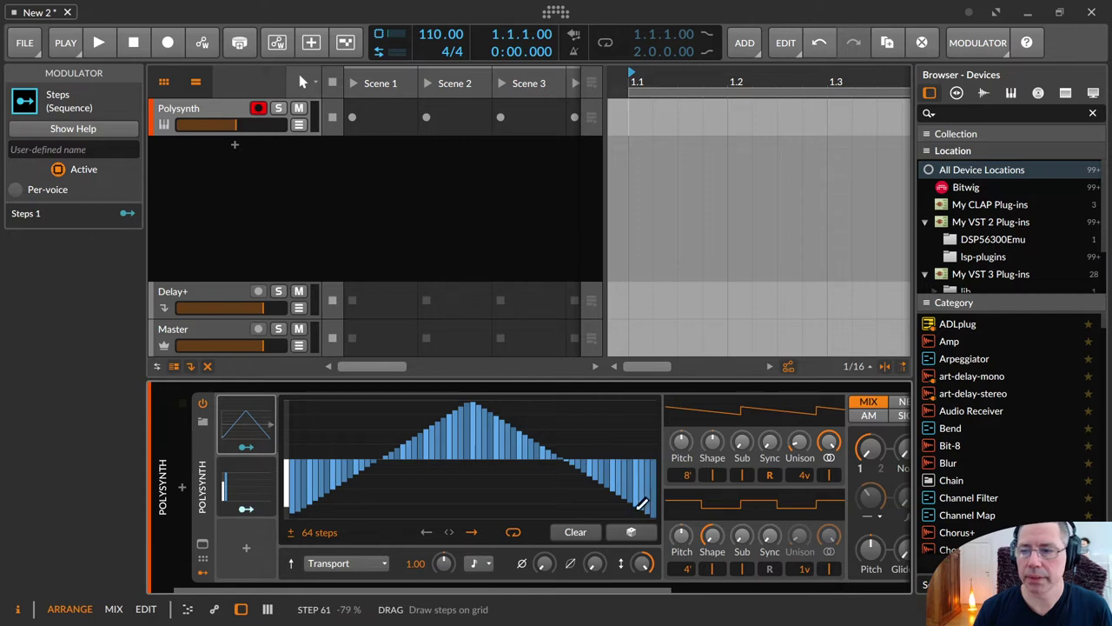
pyautogui.rightClick(348, 417)
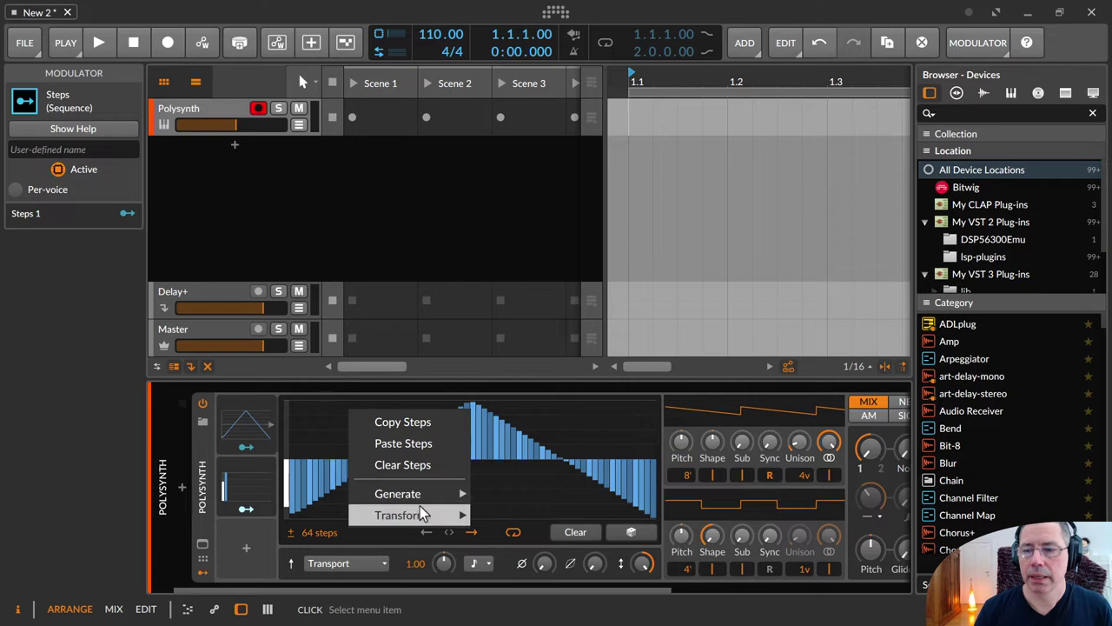
pyautogui.moveTo(422, 513)
pyautogui.click(526, 443)
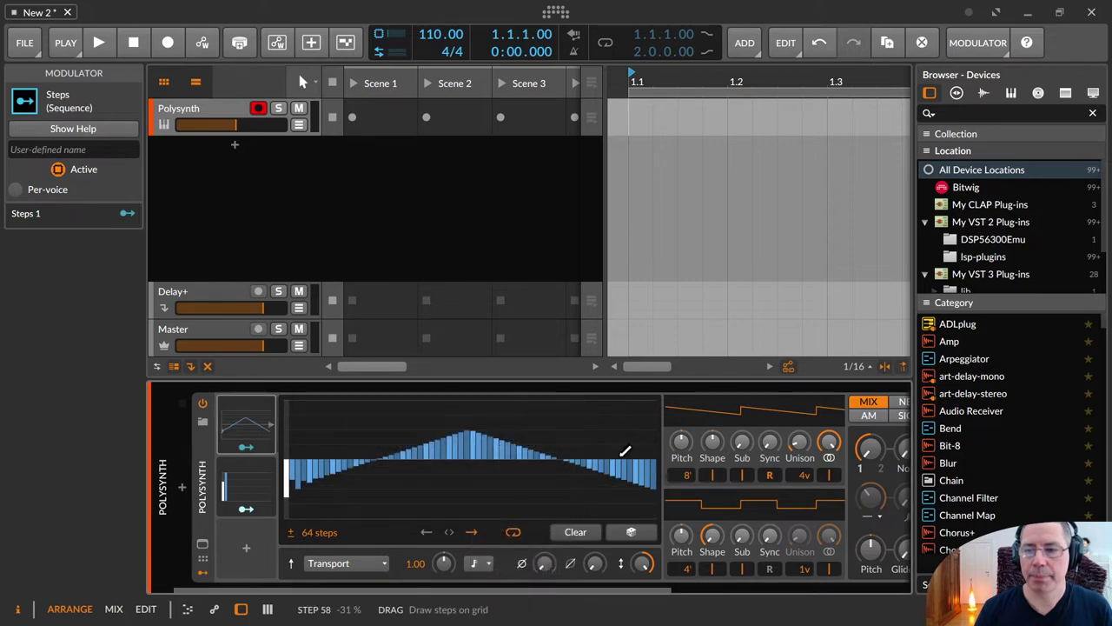
# Step: Normalize the pattern to full range, then reverse its step order
pyautogui.rightClick(359, 408)
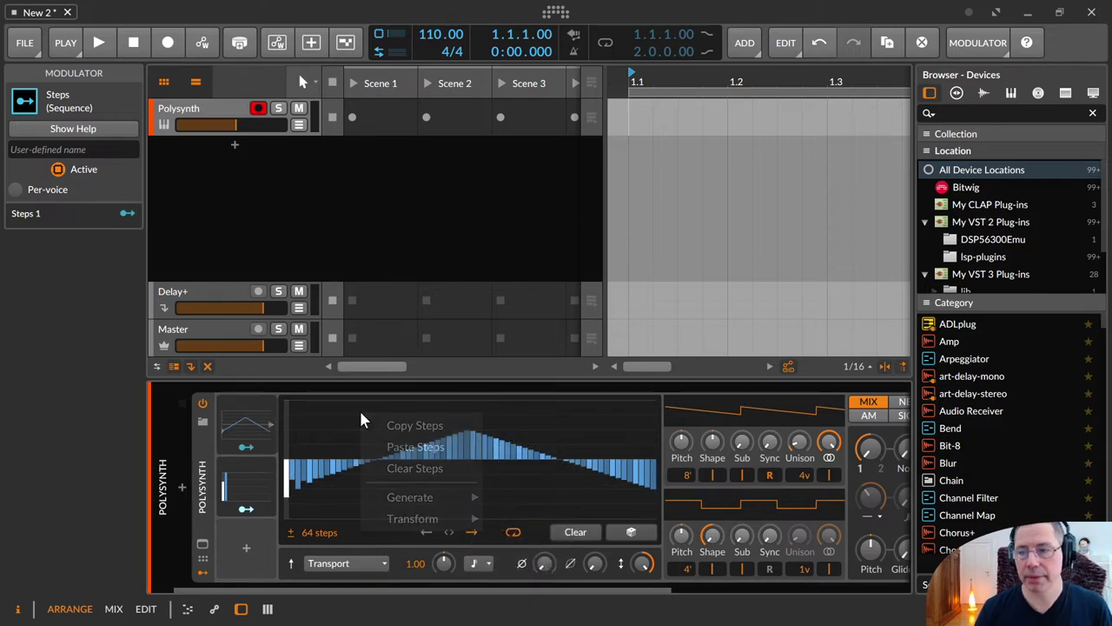
pyautogui.moveTo(434, 507)
pyautogui.moveTo(469, 518)
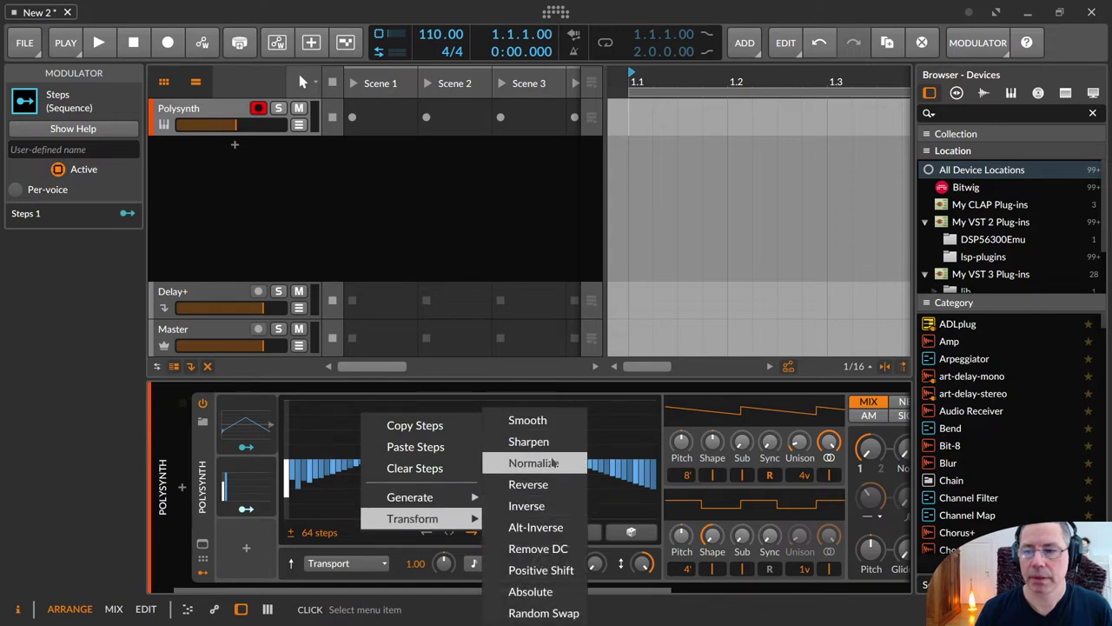
pyautogui.click(573, 461)
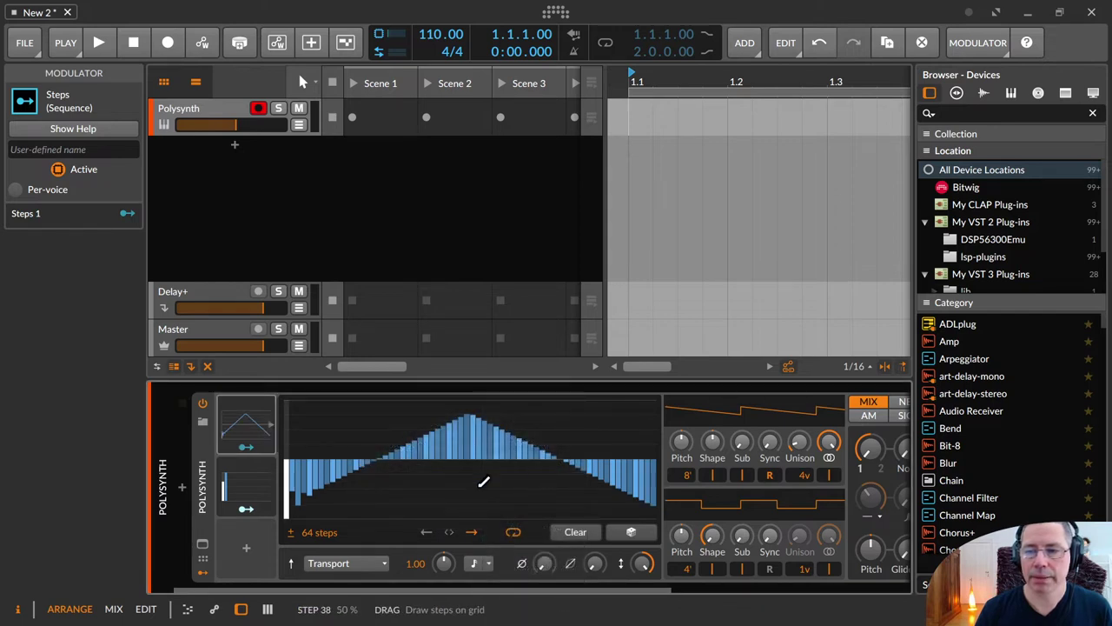
pyautogui.rightClick(331, 441)
pyautogui.moveTo(392, 546)
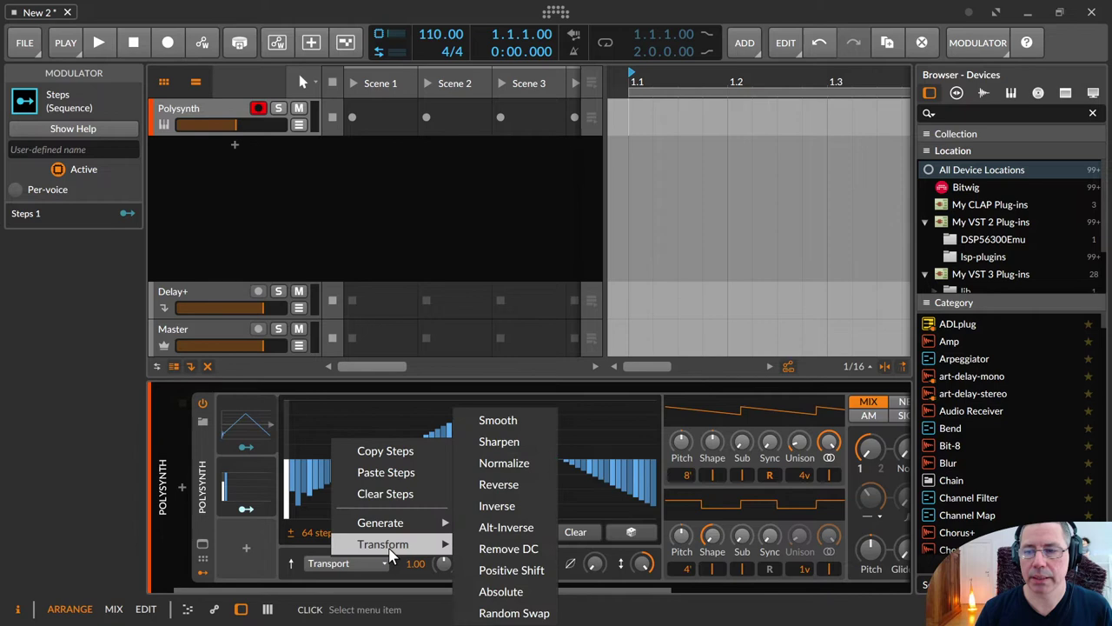
pyautogui.click(528, 491)
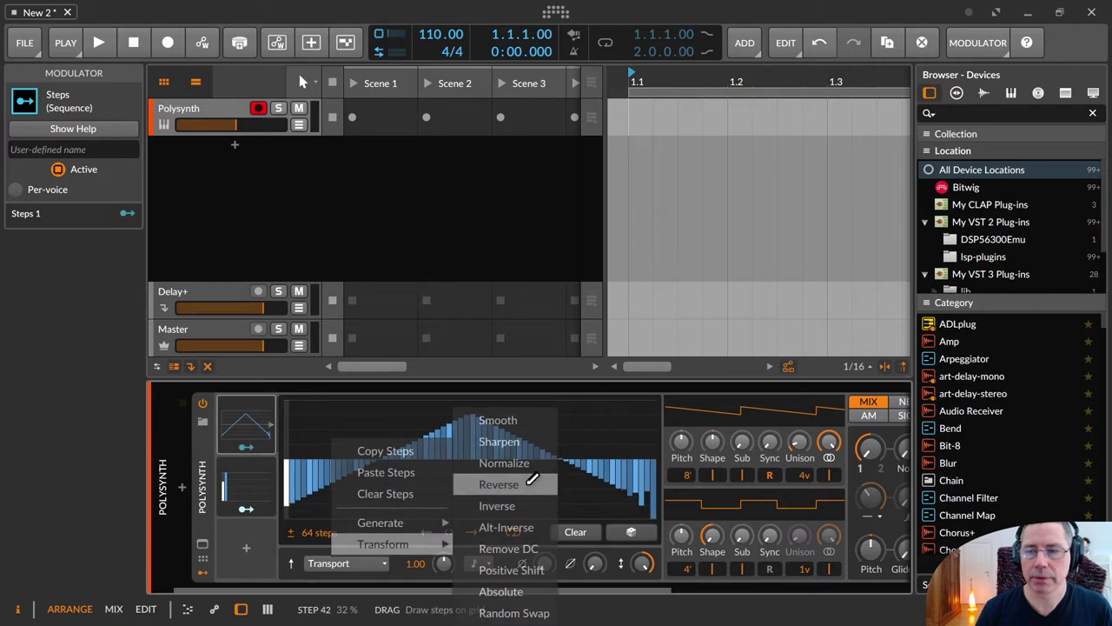
# Step: Generate a Fibonacci curve and reverse it
pyautogui.rightClick(501, 435)
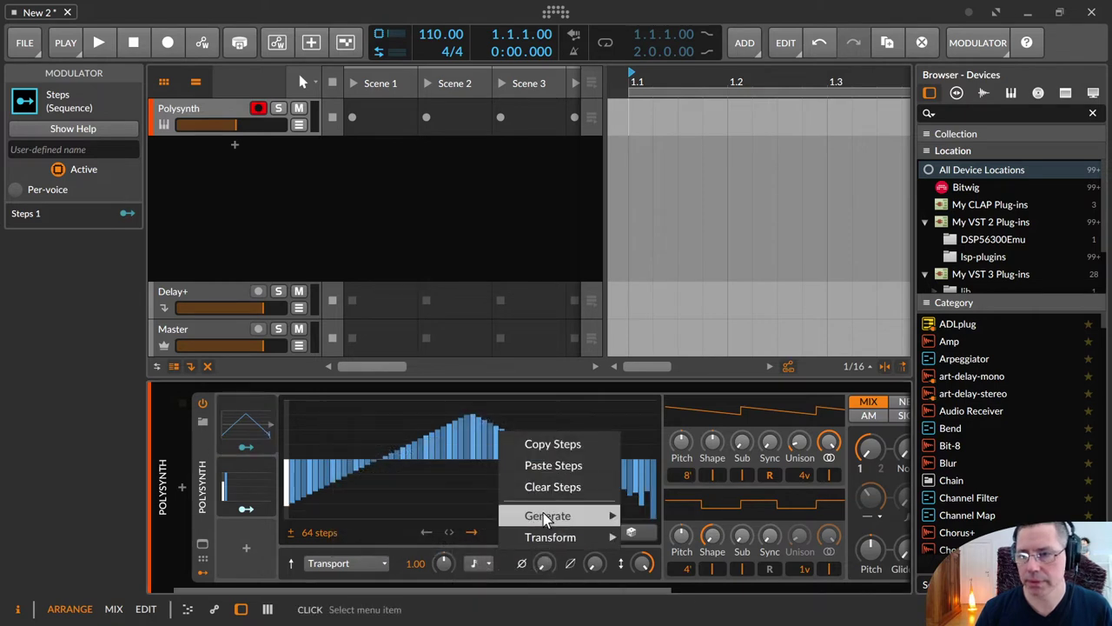
pyautogui.moveTo(611, 513)
pyautogui.click(658, 601)
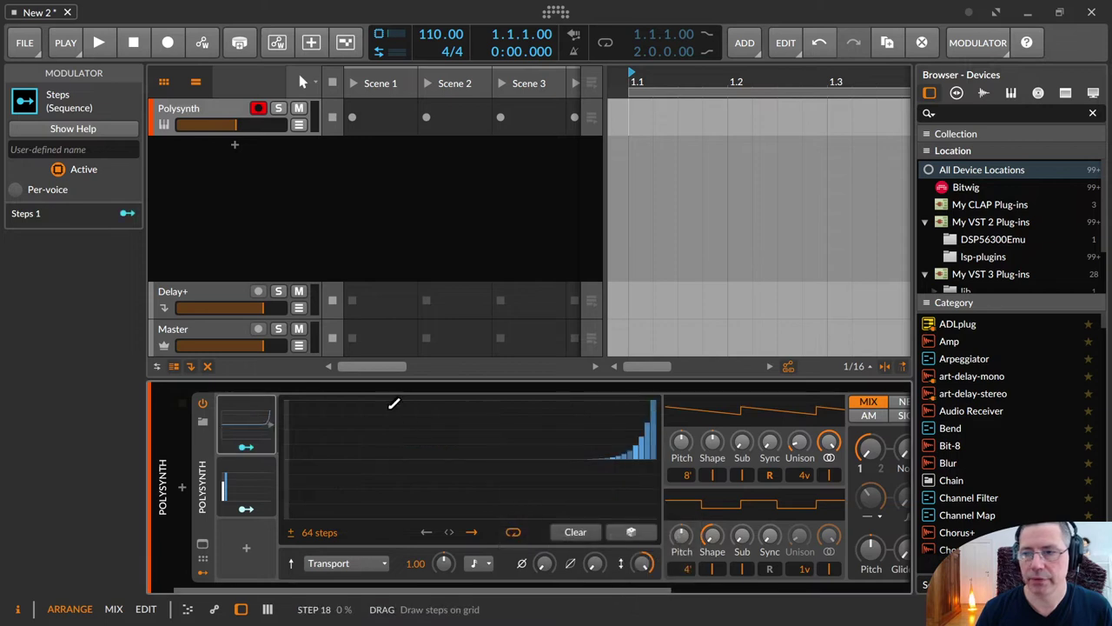
pyautogui.rightClick(404, 417)
pyautogui.moveTo(476, 537)
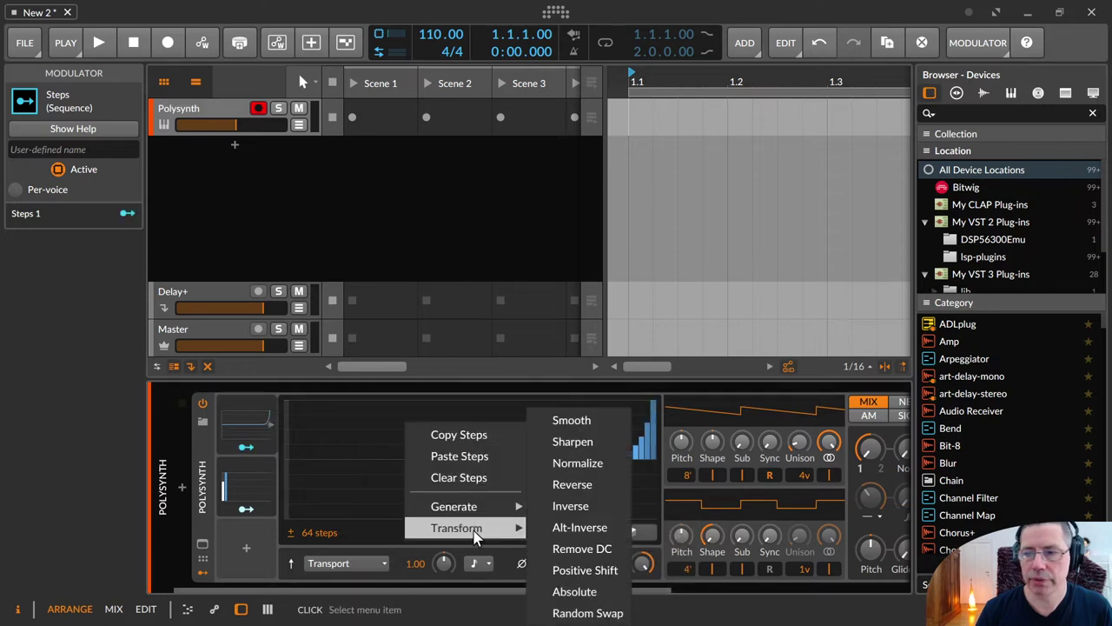
pyautogui.click(572, 484)
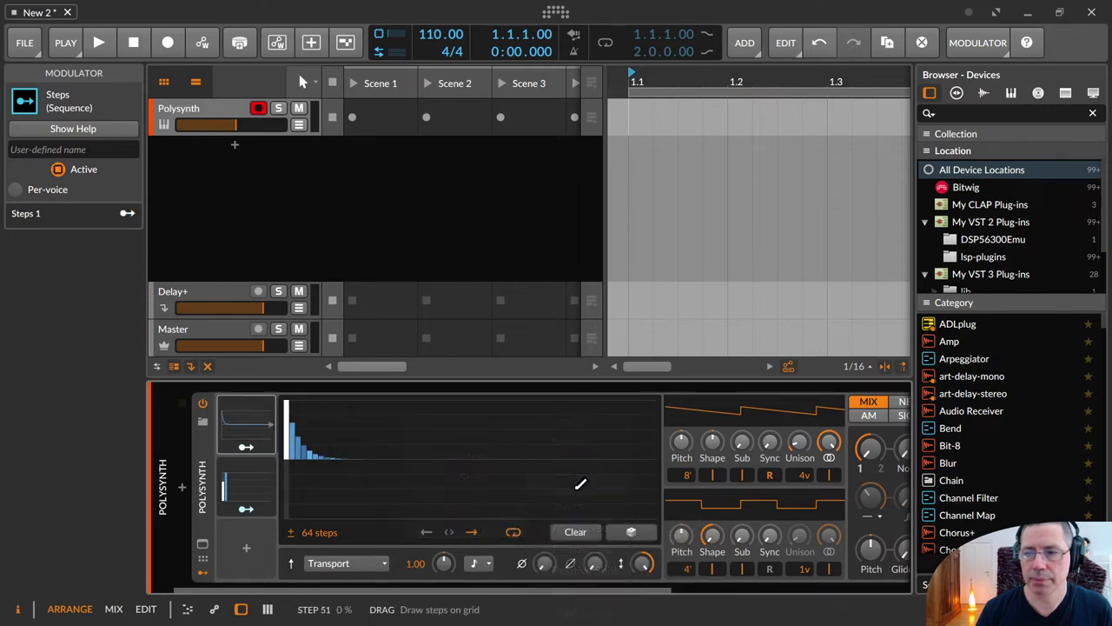
# Step: Apply Inverse and Alt-Inverse transforms, then redraw a few opening steps
pyautogui.rightClick(442, 425)
pyautogui.moveTo(515, 547)
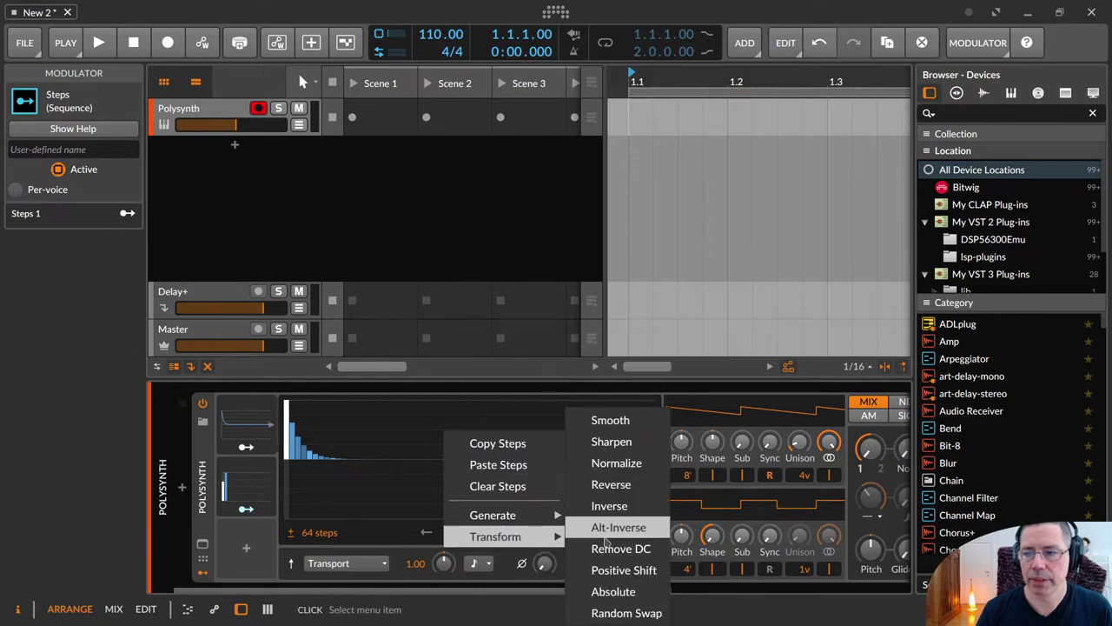
pyautogui.click(626, 505)
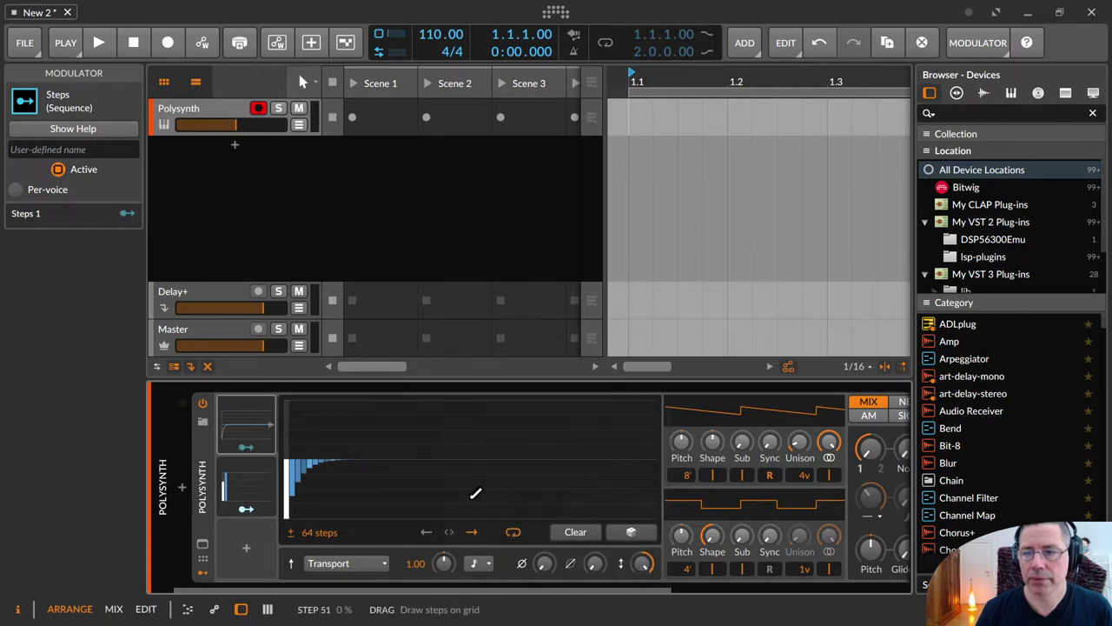
pyautogui.rightClick(445, 415)
pyautogui.moveTo(512, 520)
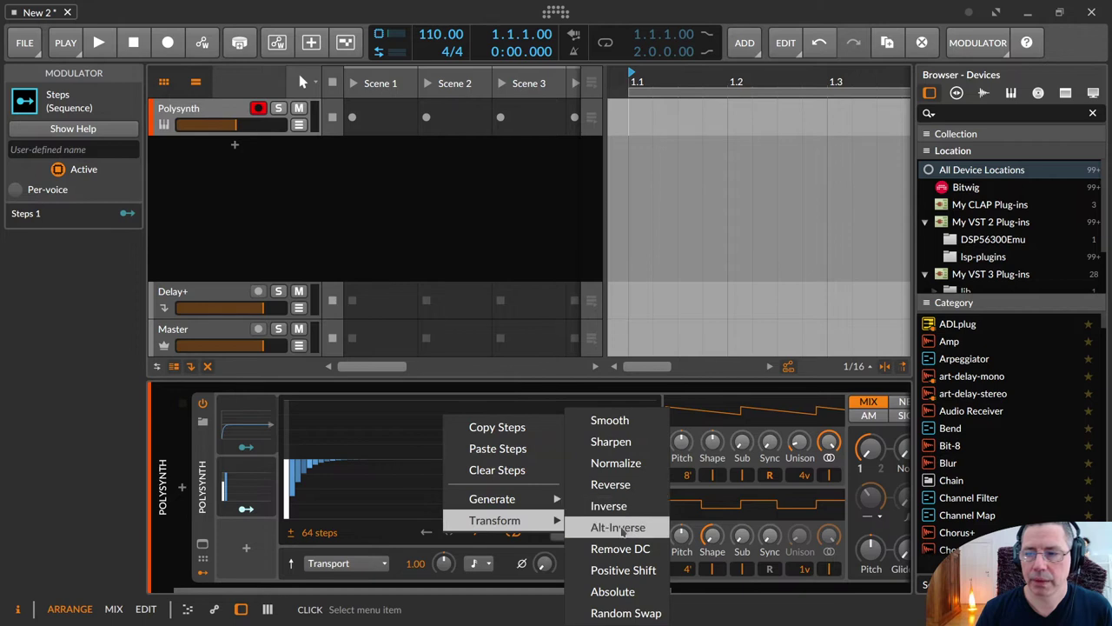
pyautogui.click(620, 528)
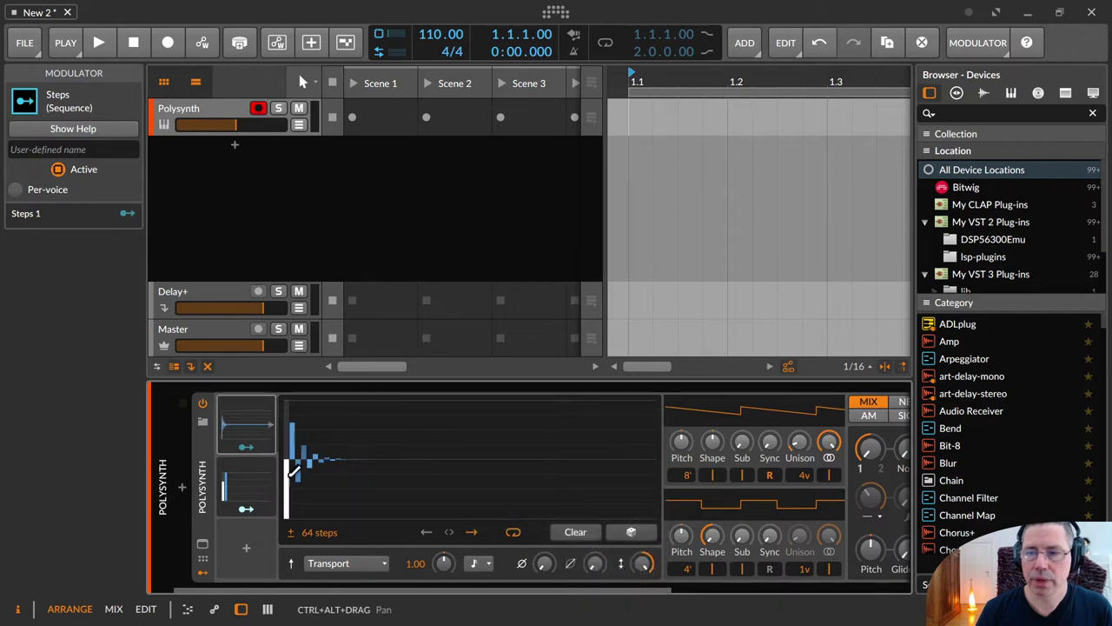
pyautogui.moveTo(294, 471); pyautogui.dragTo(320, 451)
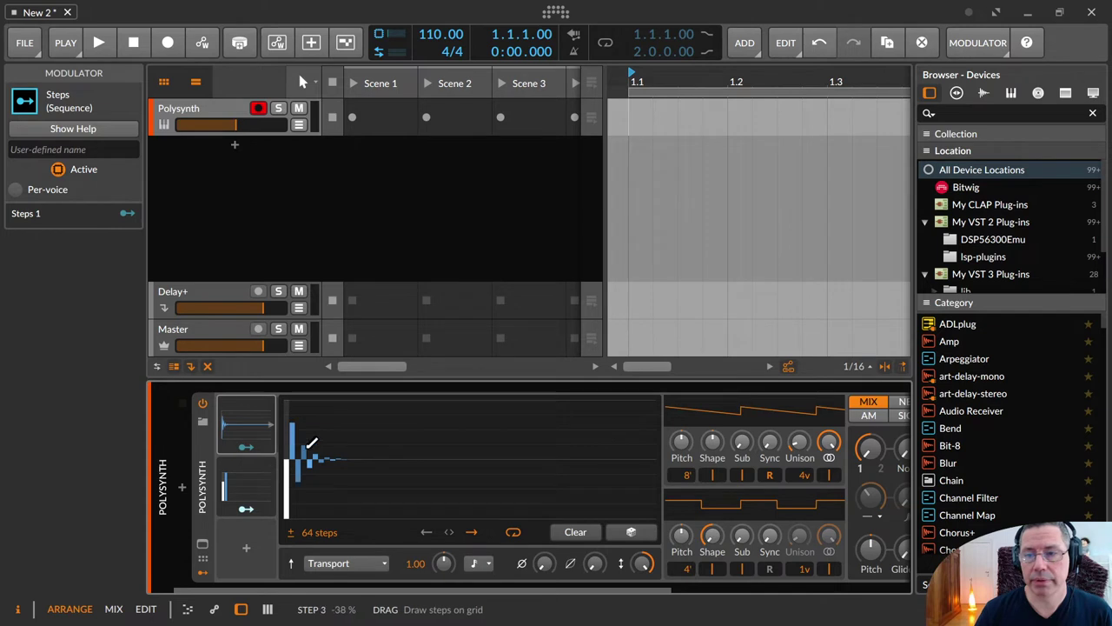
# Step: Apply Remove DC to take the offset out of the pattern
pyautogui.rightClick(411, 415)
pyautogui.moveTo(472, 517)
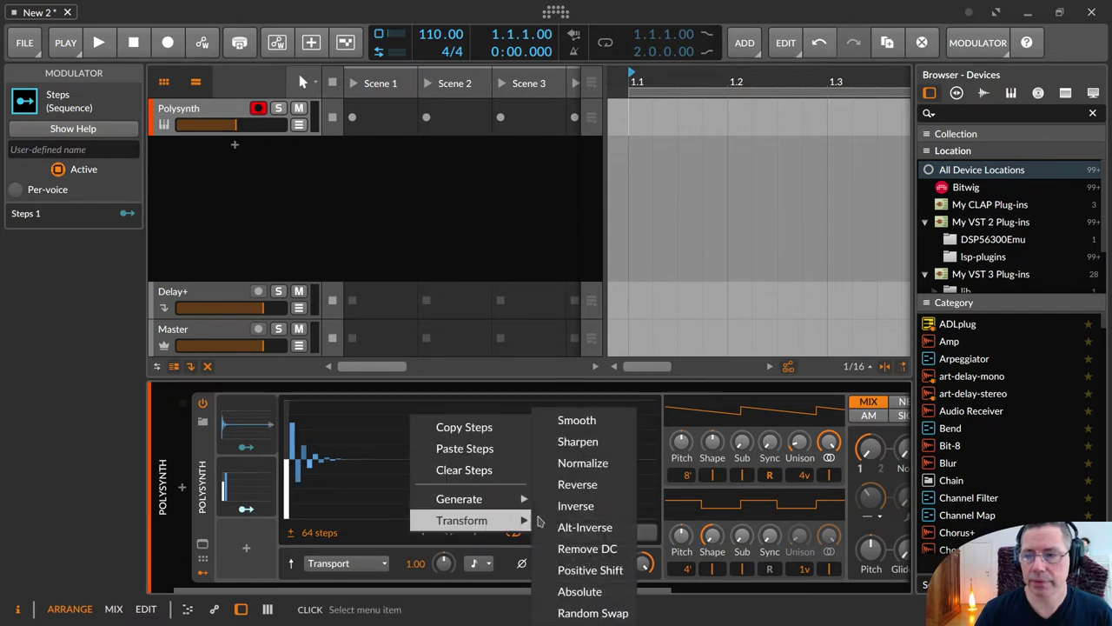
pyautogui.click(610, 549)
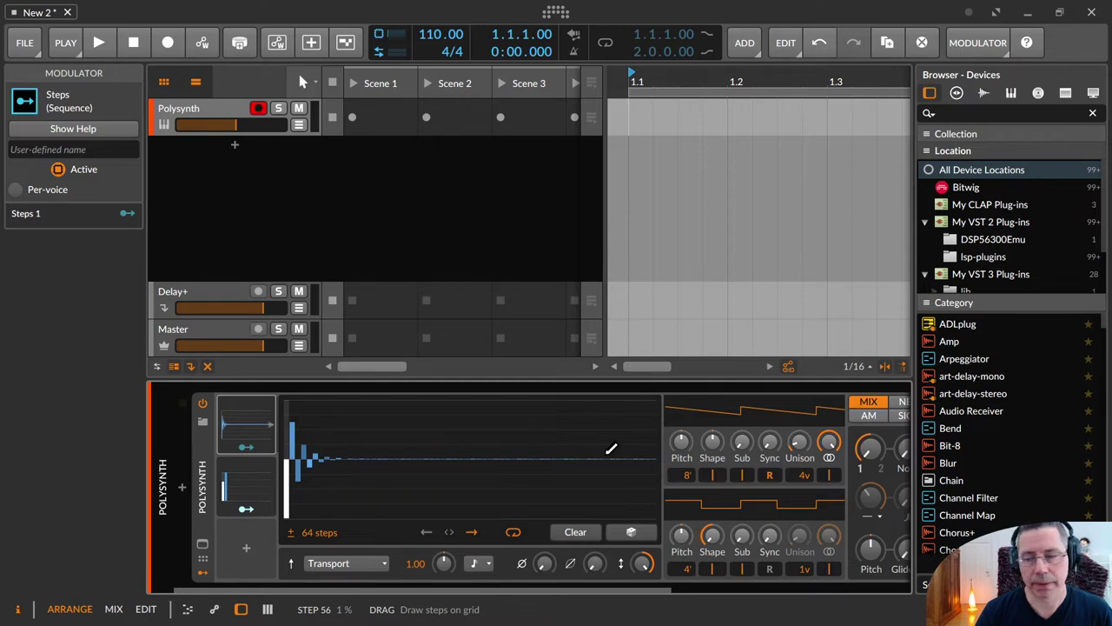
pyautogui.rightClick(415, 428)
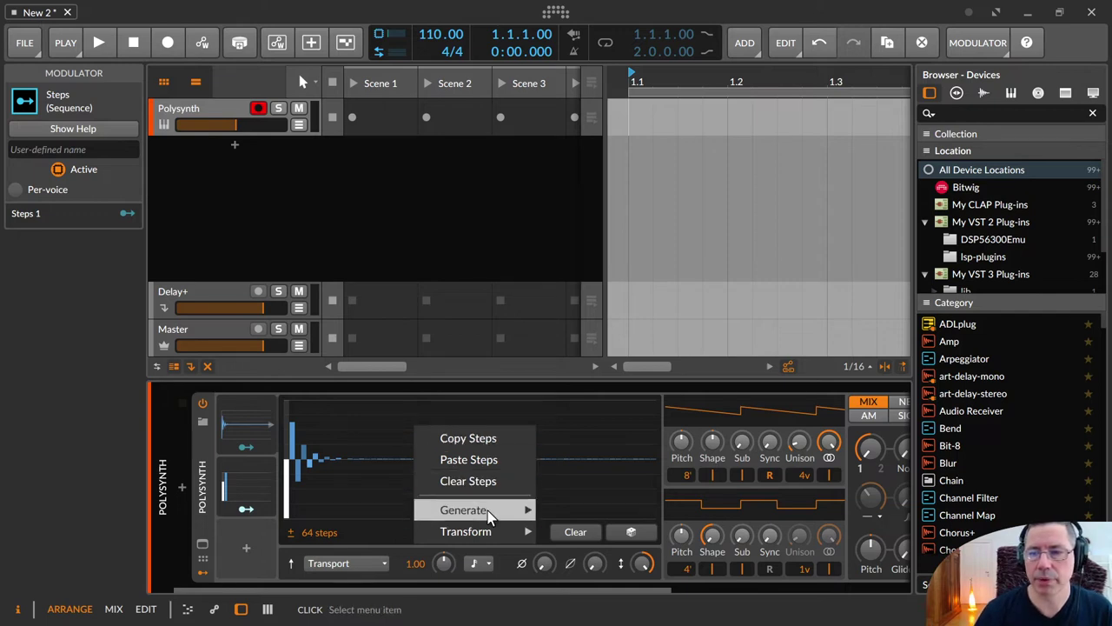
# Step: Apply Positive Shift, generate a 64-step sine, then Positive Shift it fully above zero
pyautogui.moveTo(491, 531)
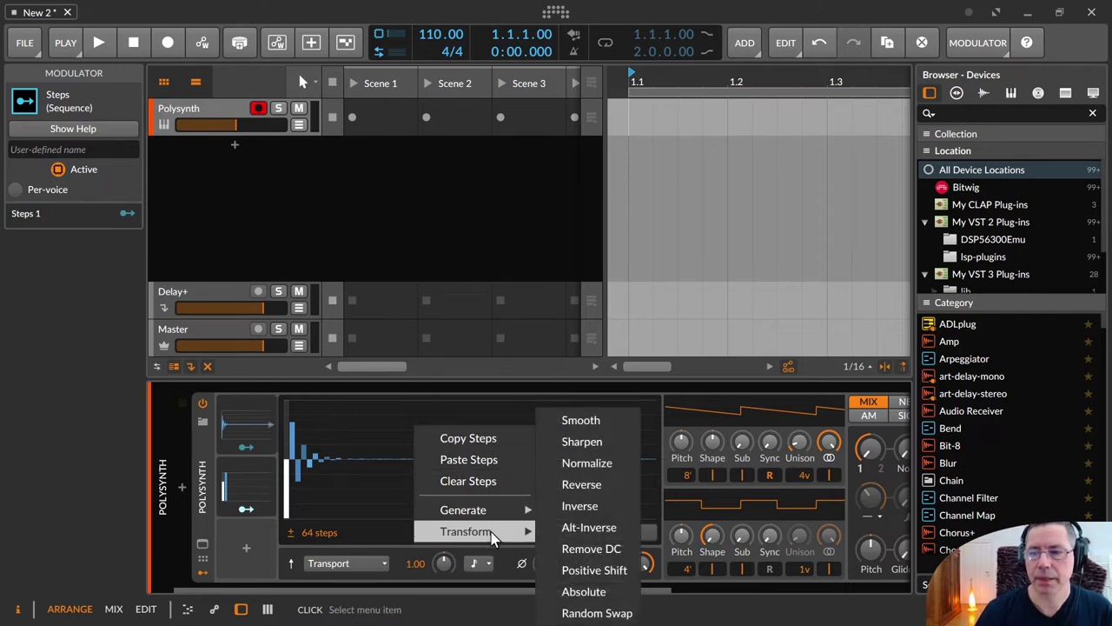
pyautogui.click(633, 570)
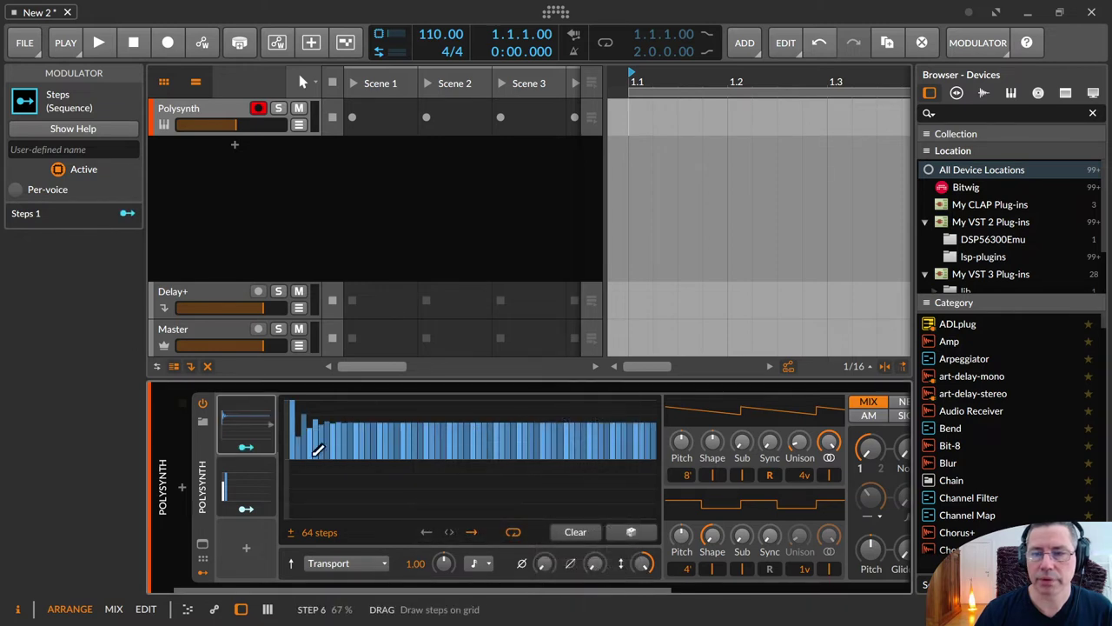
pyautogui.rightClick(355, 485)
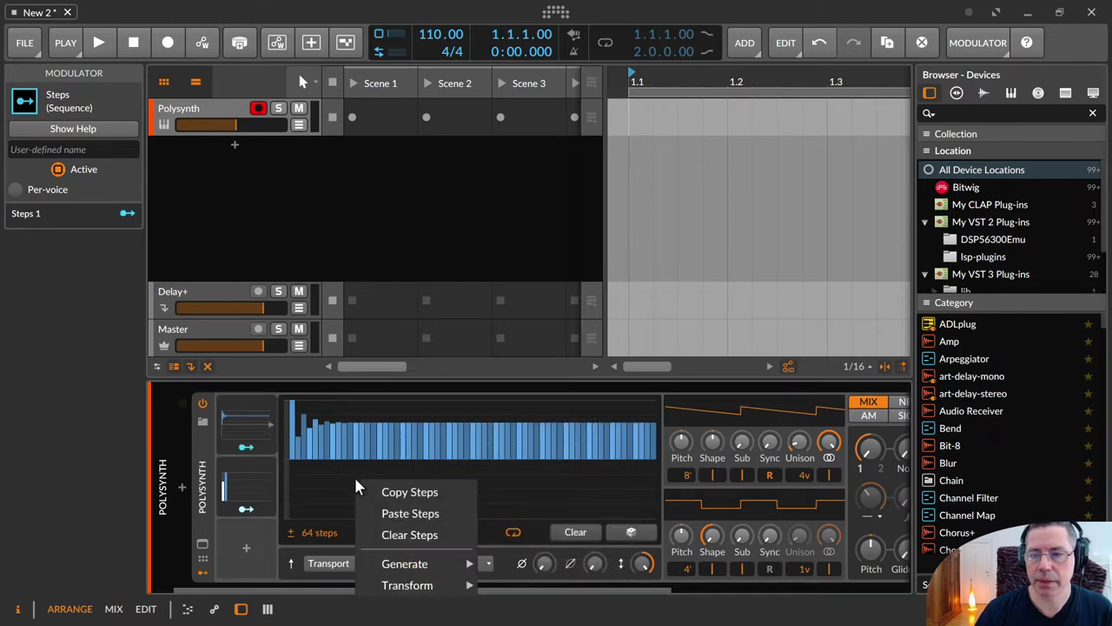
pyautogui.moveTo(423, 564)
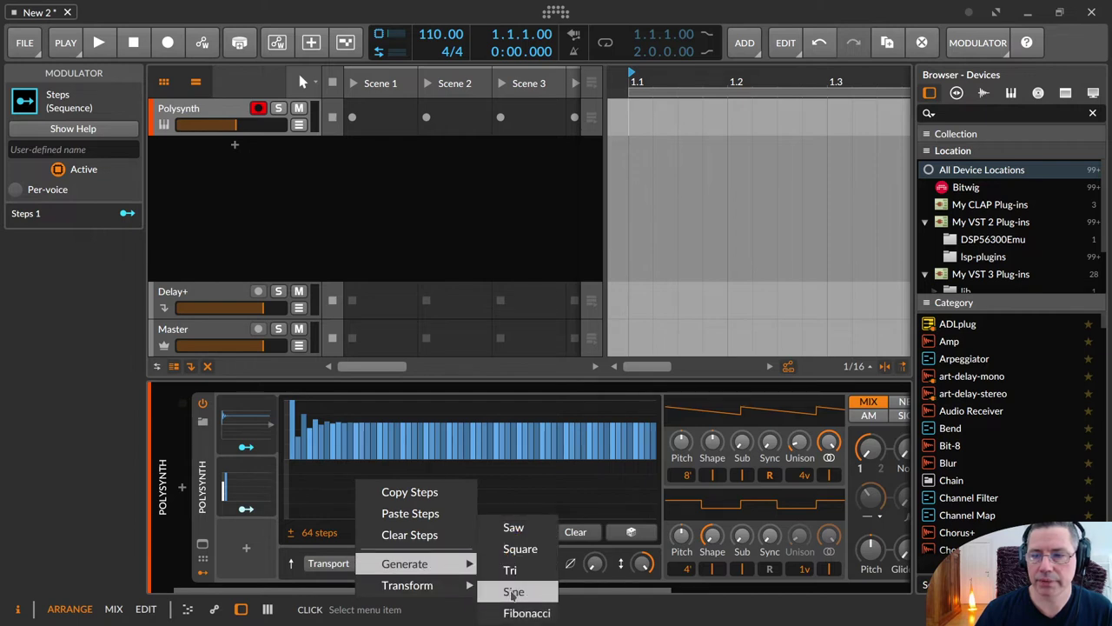
pyautogui.click(513, 592)
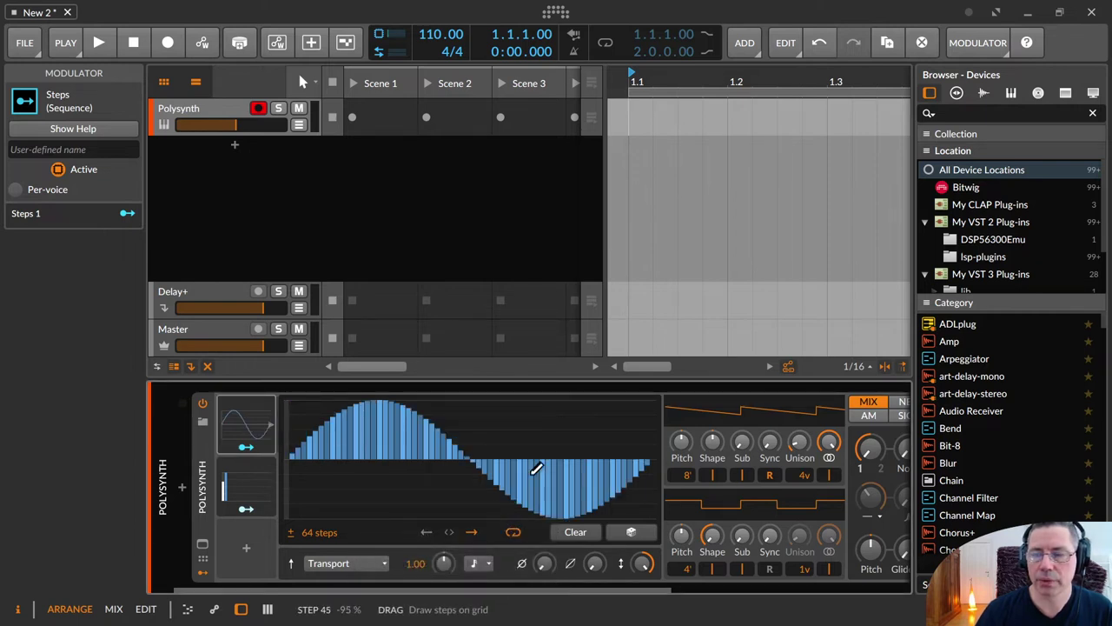
pyautogui.rightClick(494, 442)
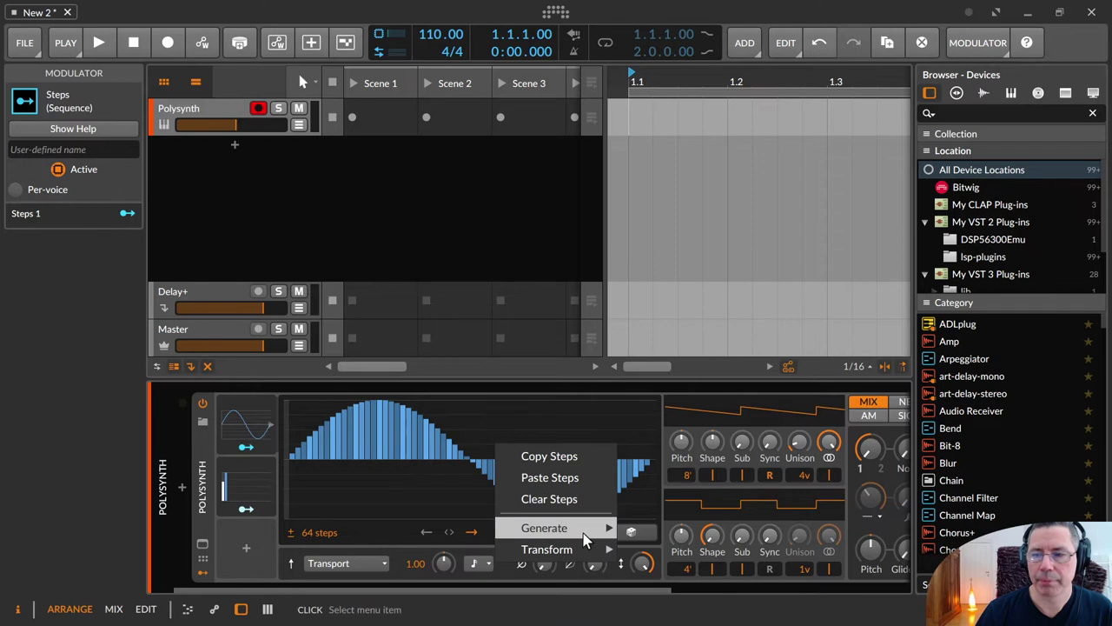
pyautogui.moveTo(591, 549)
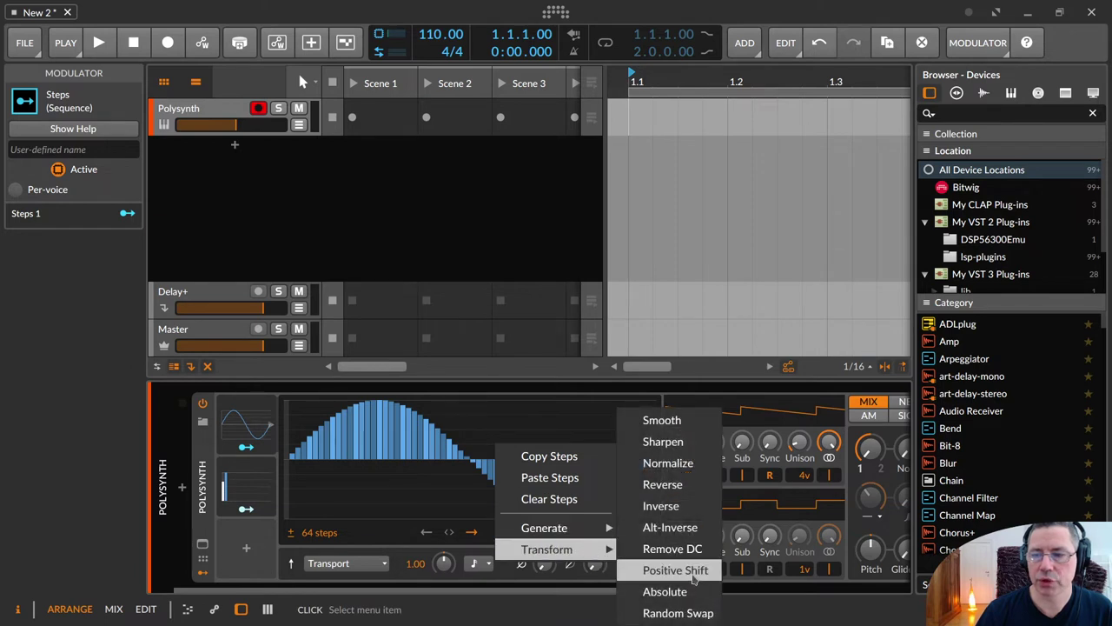
pyautogui.click(694, 574)
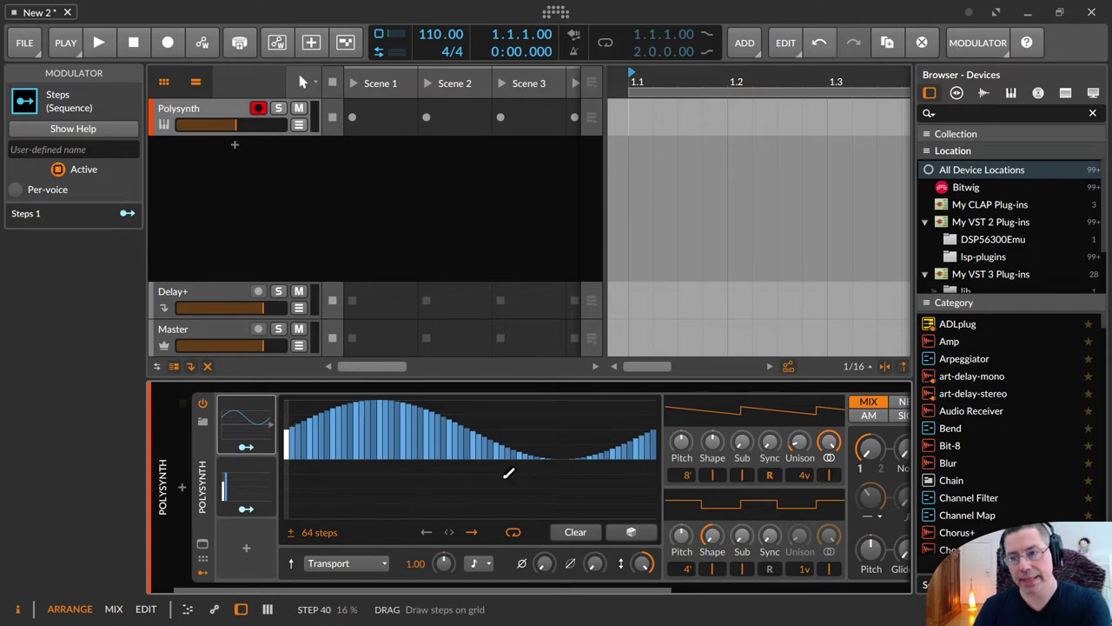
# Step: Generate a sine across the steps and fold it with Absolute into two positive humps
pyautogui.rightClick(441, 429)
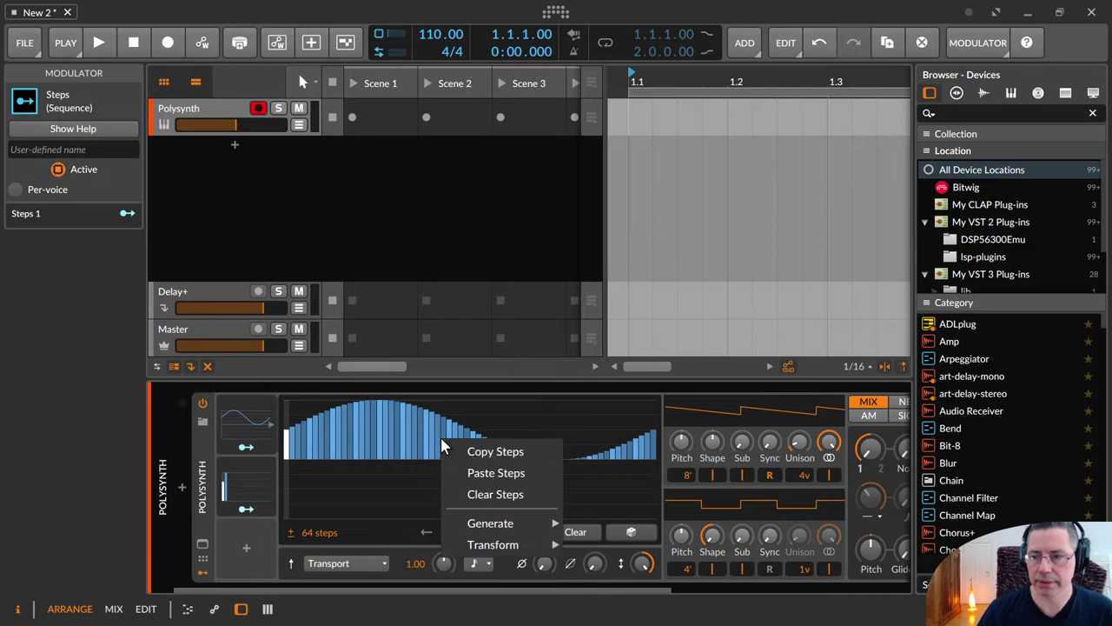
pyautogui.moveTo(497, 523)
pyautogui.click(623, 589)
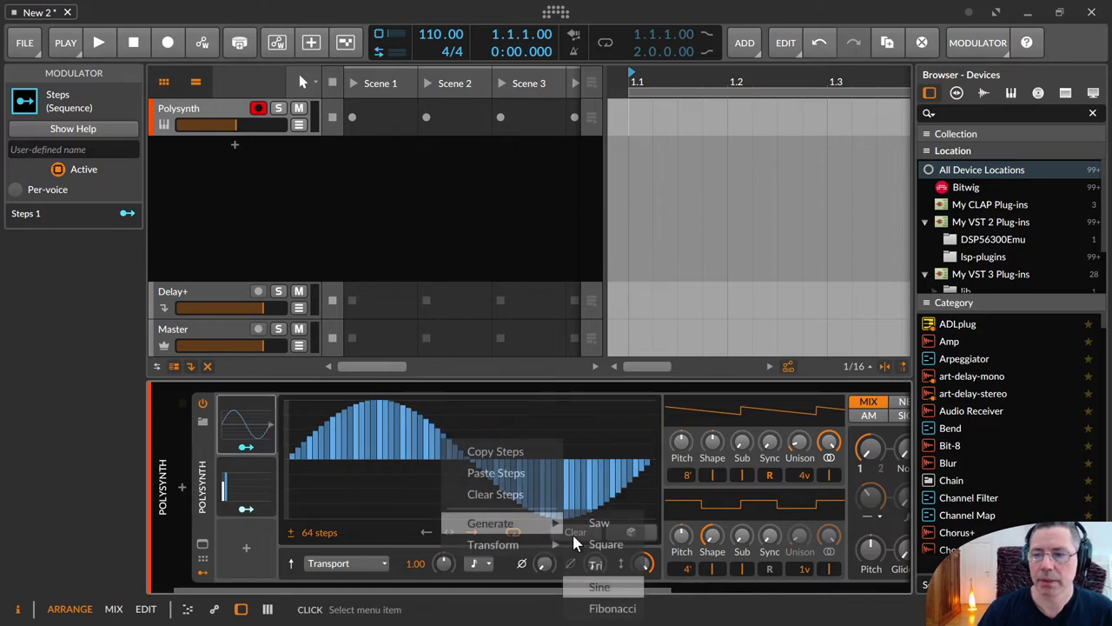
pyautogui.rightClick(453, 427)
pyautogui.moveTo(565, 537)
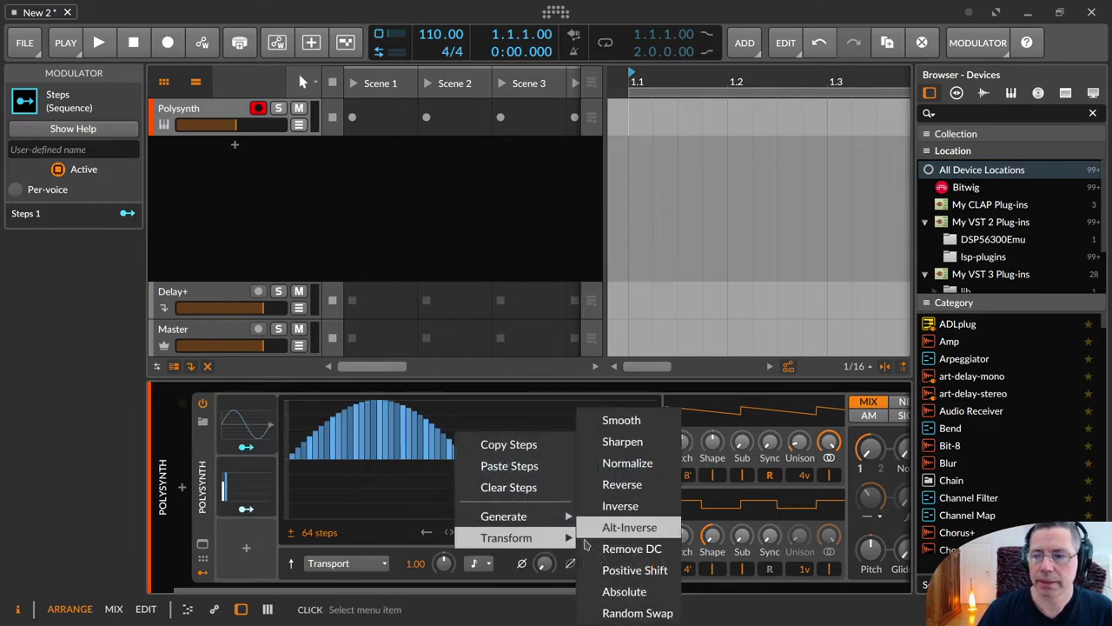
pyautogui.click(655, 599)
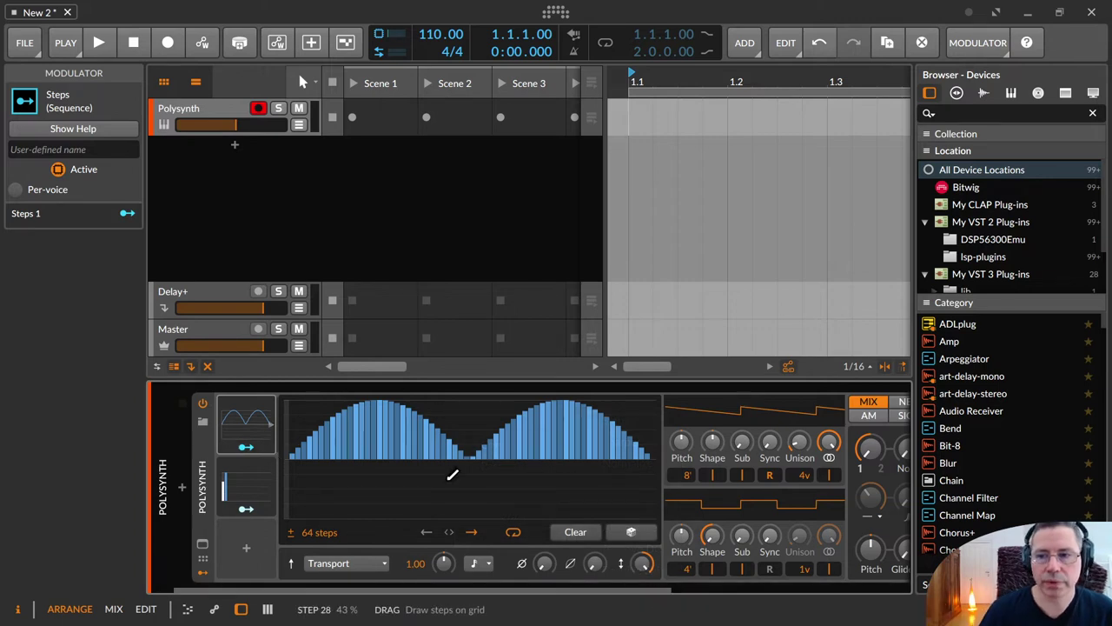
# Step: Random-swap the folded steps, then regenerate a sine and random-swap it into a bipolar scatter
pyautogui.rightClick(437, 439)
pyautogui.moveTo(506, 543)
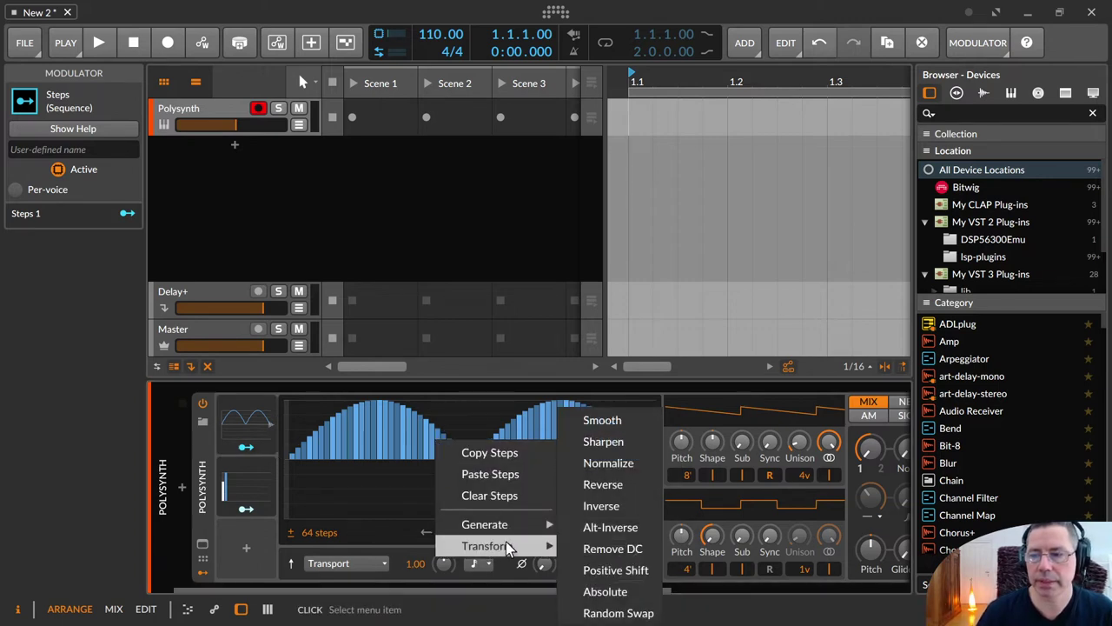
pyautogui.click(633, 612)
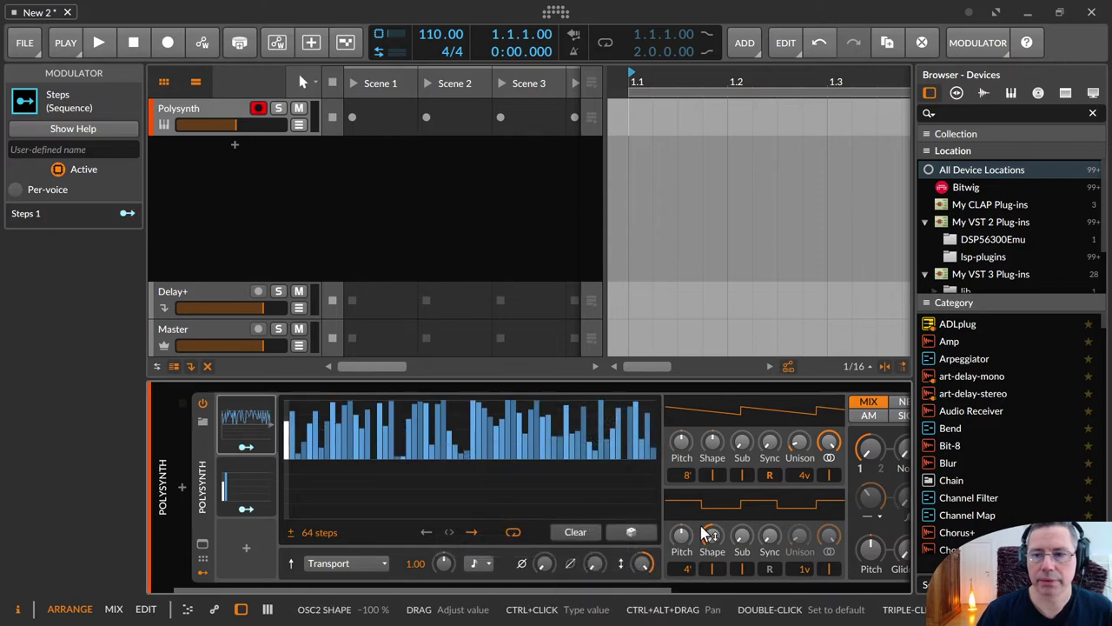
pyautogui.rightClick(394, 401)
pyautogui.moveTo(454, 484)
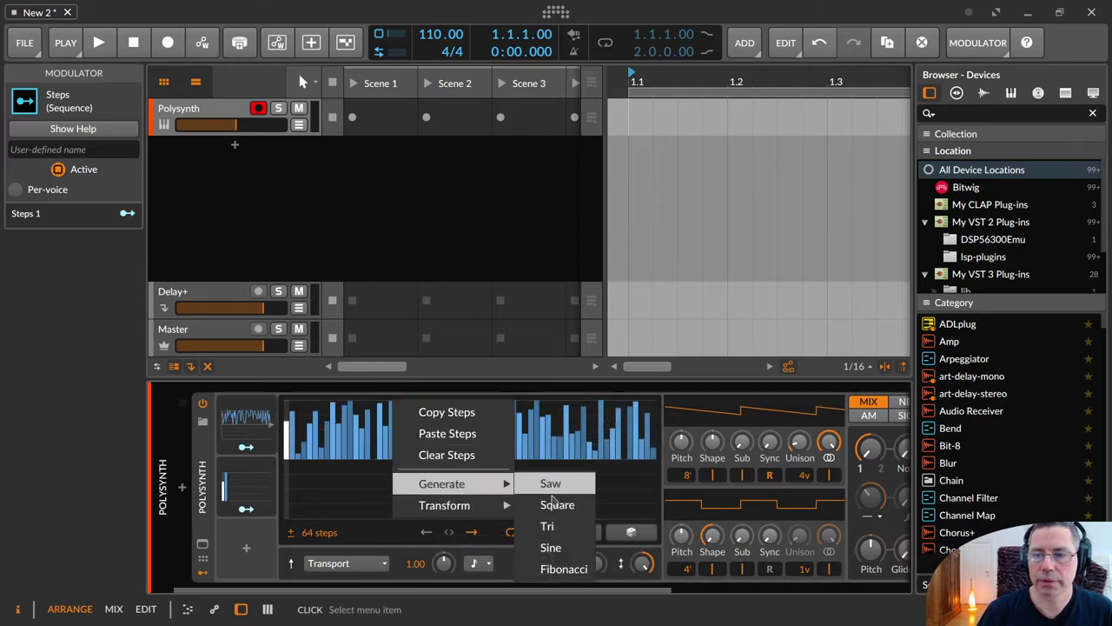
pyautogui.click(551, 546)
pyautogui.rightClick(464, 447)
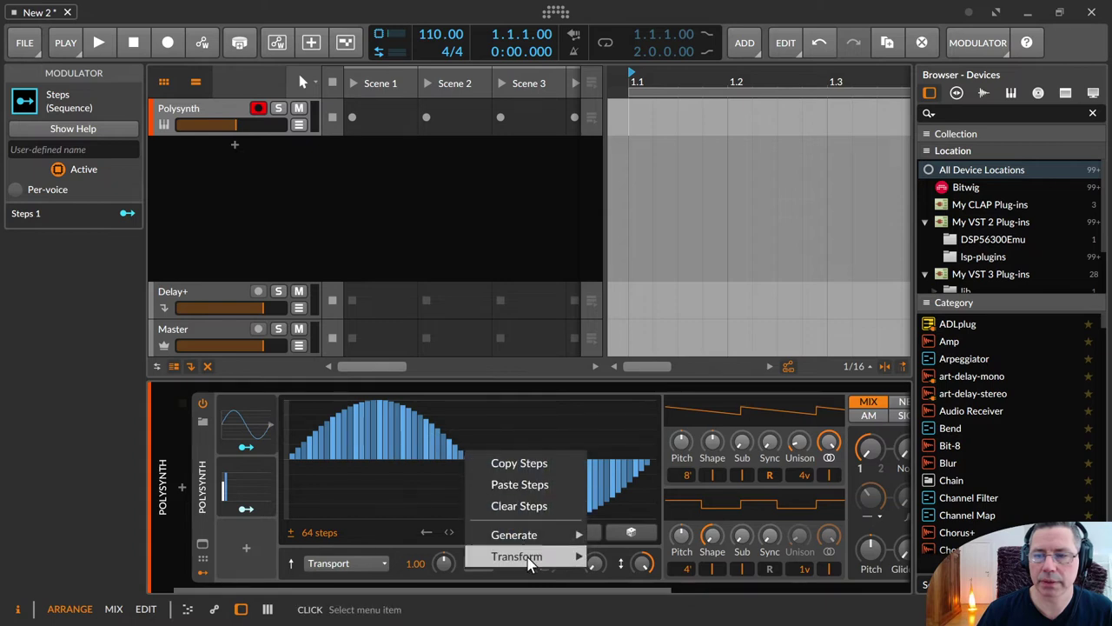
pyautogui.moveTo(530, 563)
pyautogui.click(643, 608)
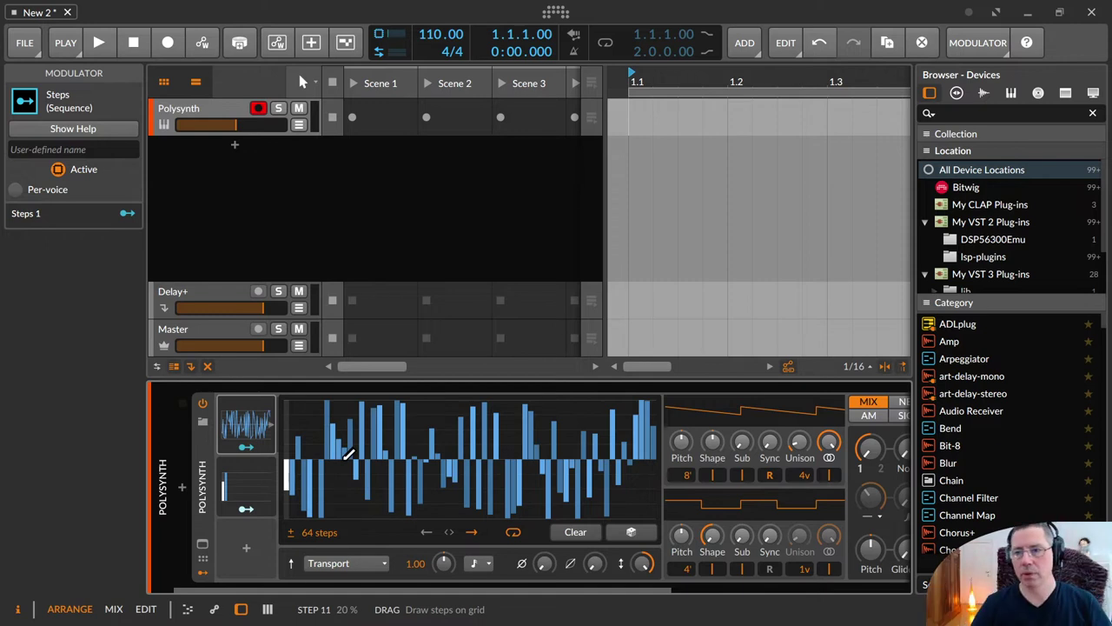
# Step: Dismiss the step menu, toggle Bipolar off and back on, and keep the count at 64 steps
pyautogui.rightClick(359, 454)
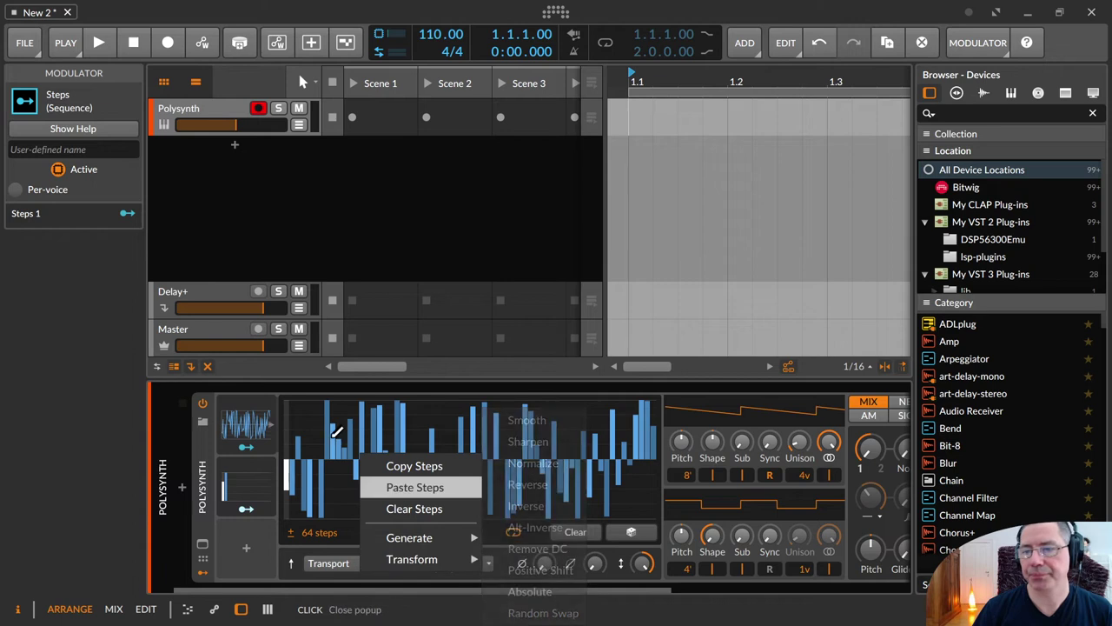
pyautogui.click(334, 428)
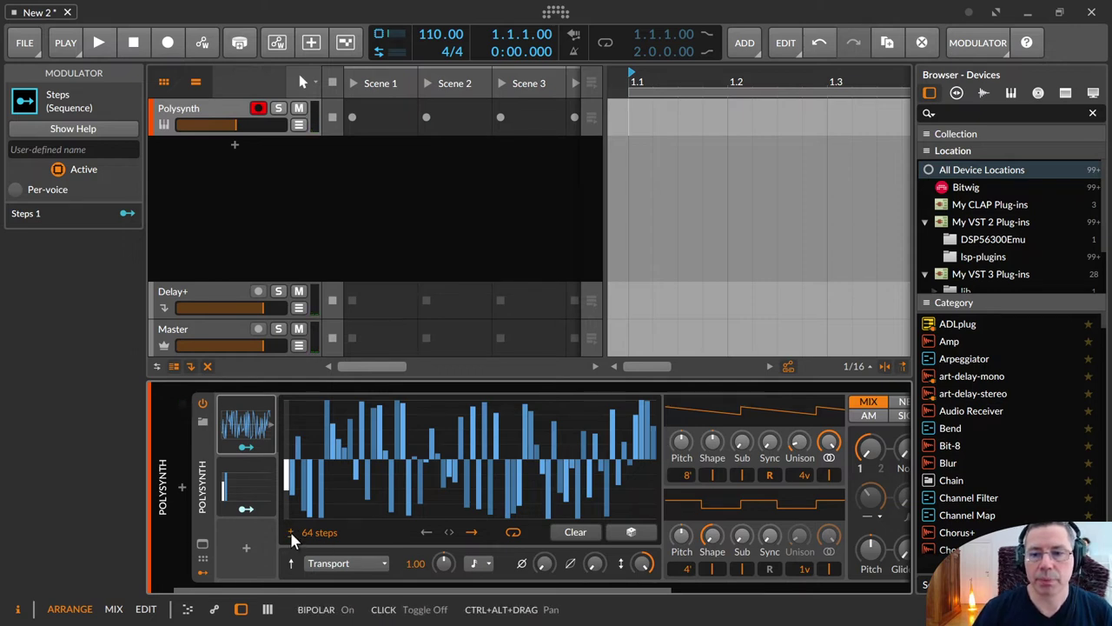
pyautogui.click(291, 533)
pyautogui.click(291, 532)
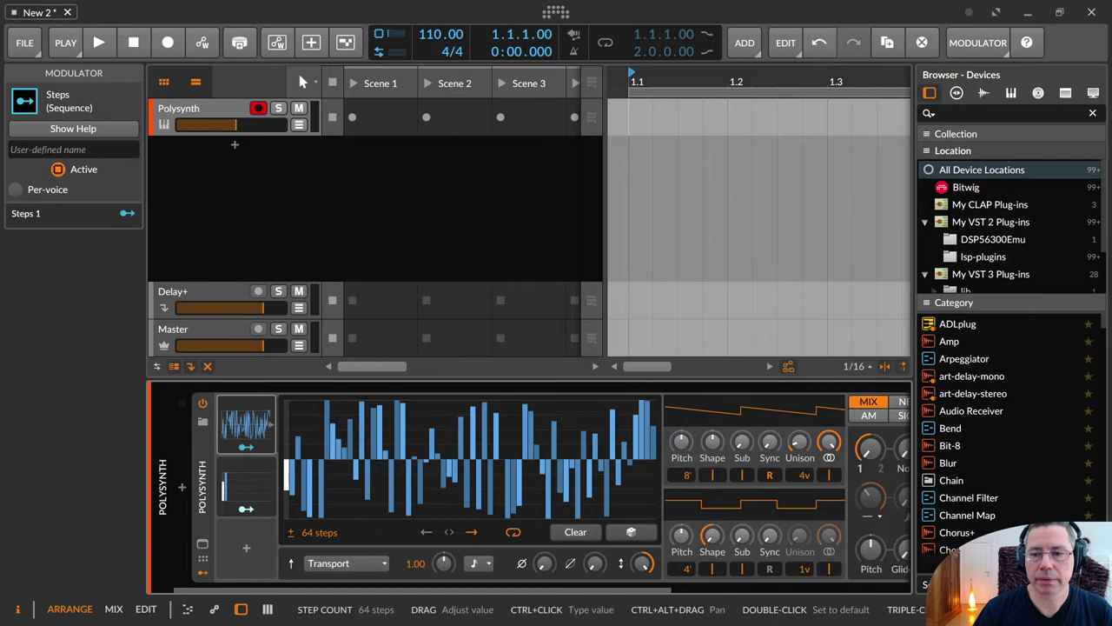
pyautogui.moveTo(318, 531)
pyautogui.mouseDown()
pyautogui.moveTo(318, 595)
pyautogui.moveTo(318, 532)
pyautogui.moveTo(306, 529)
pyautogui.mouseUp()
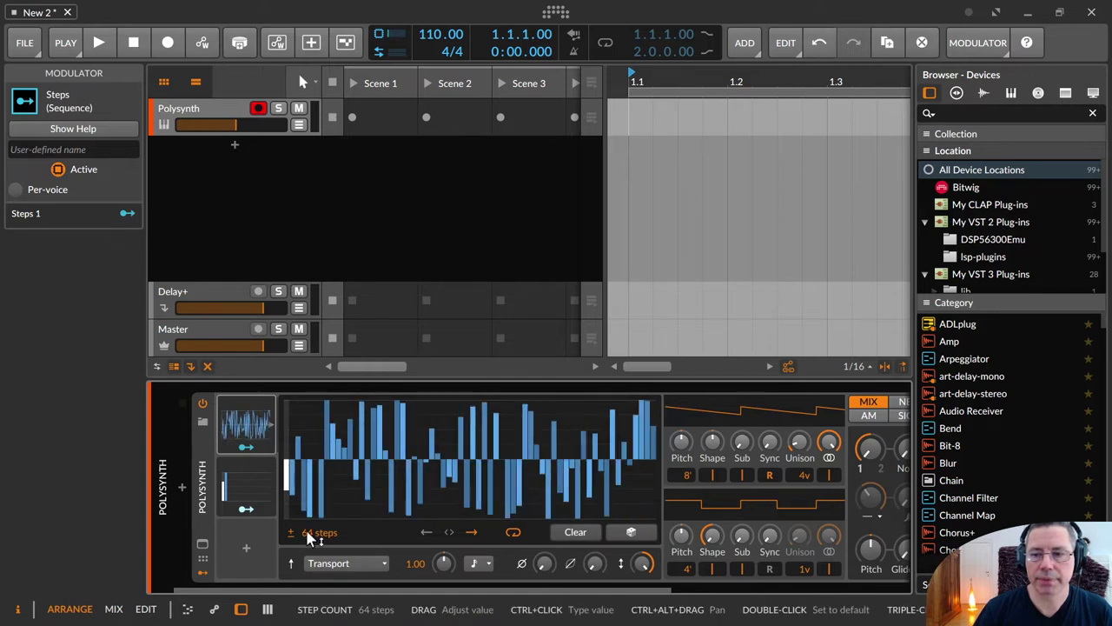
# Step: Shift the step pattern by one step and play it with the timeline zoomed out
pyautogui.click(427, 531)
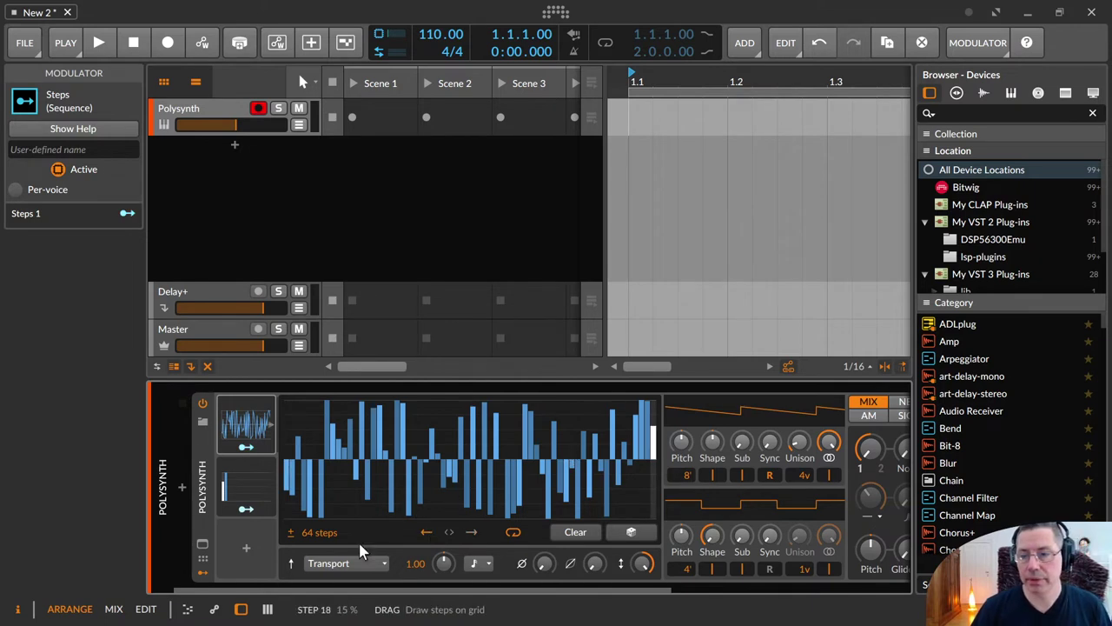
pyautogui.press('space')
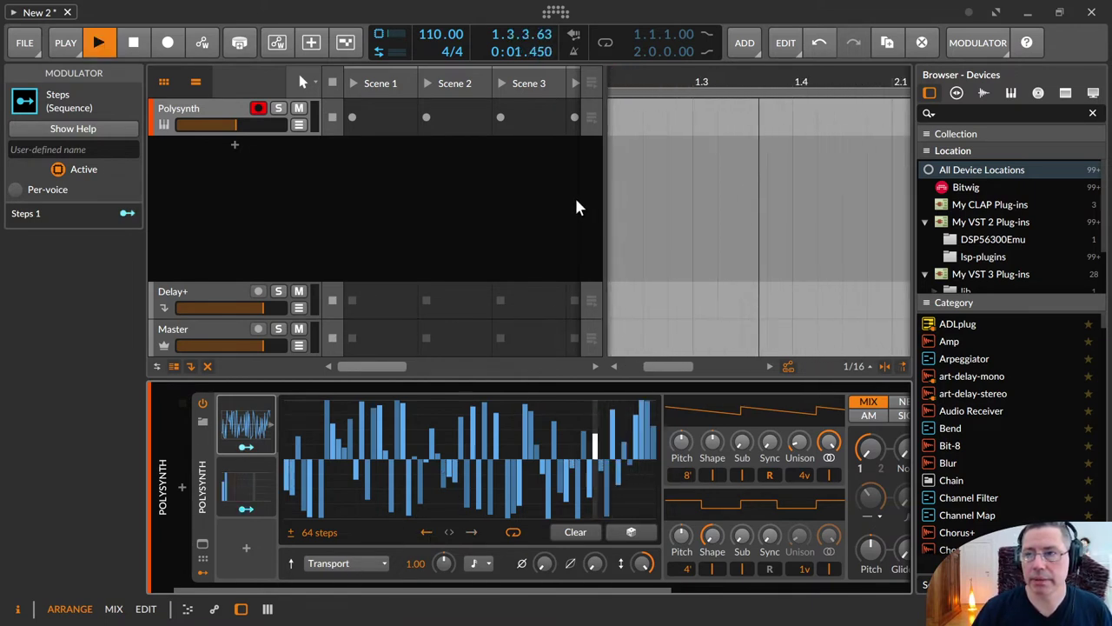
pyautogui.moveTo(677, 81); pyautogui.dragTo(678, 39)
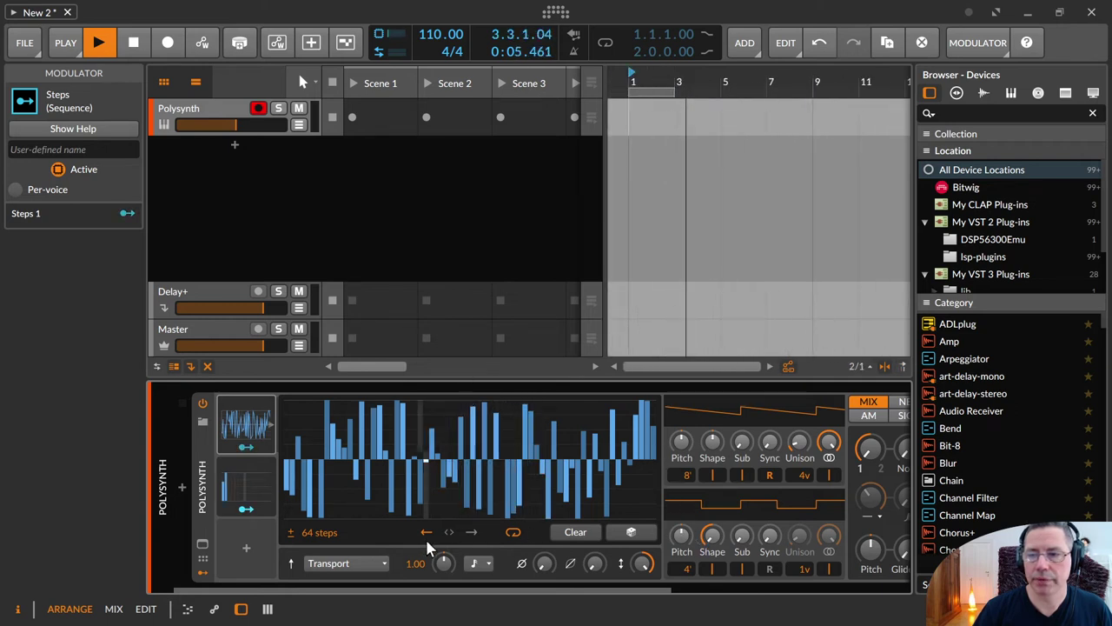
pyautogui.press('space')
pyautogui.press('space')
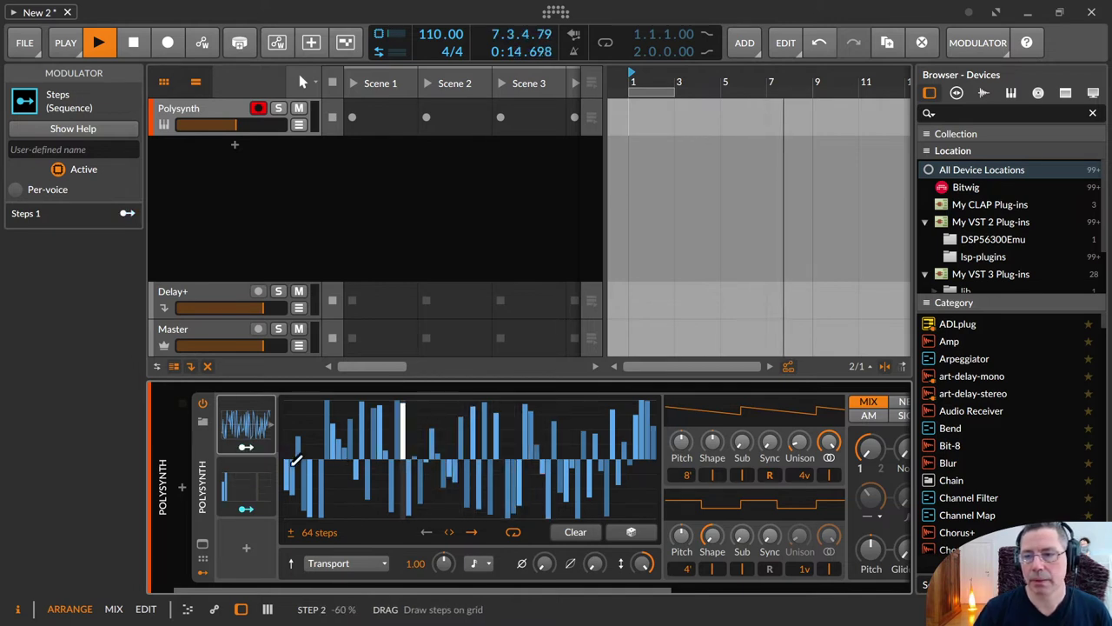
# Step: Raise the tempo to 386 BPM, audition reverse and forward directions, and disable step looping
pyautogui.moveTo(440, 34); pyautogui.dragTo(438, 74)
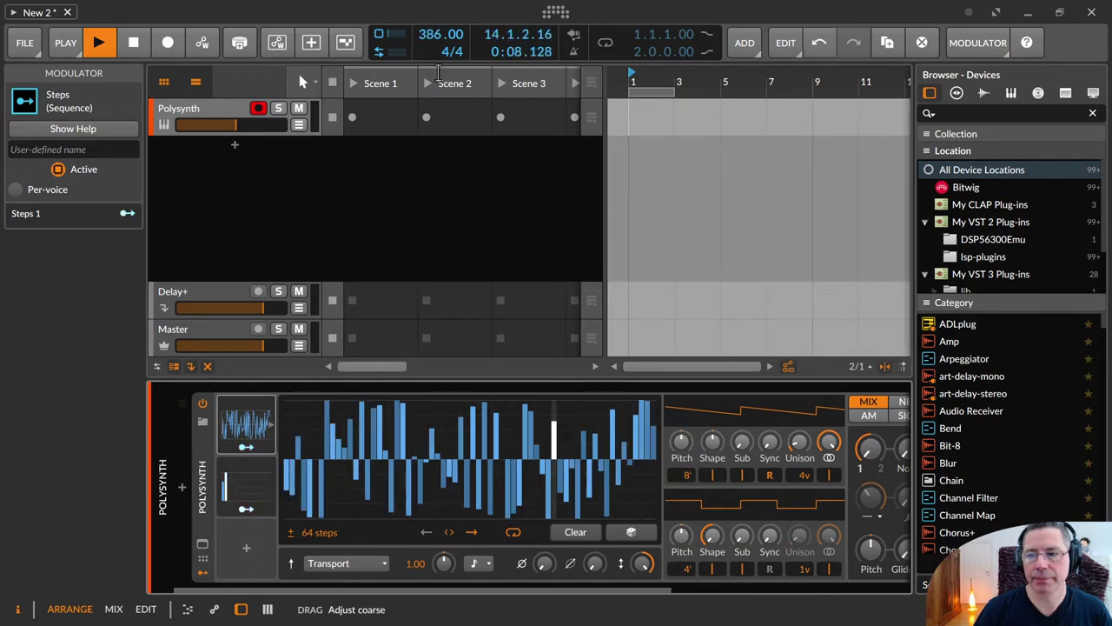
pyautogui.click(426, 533)
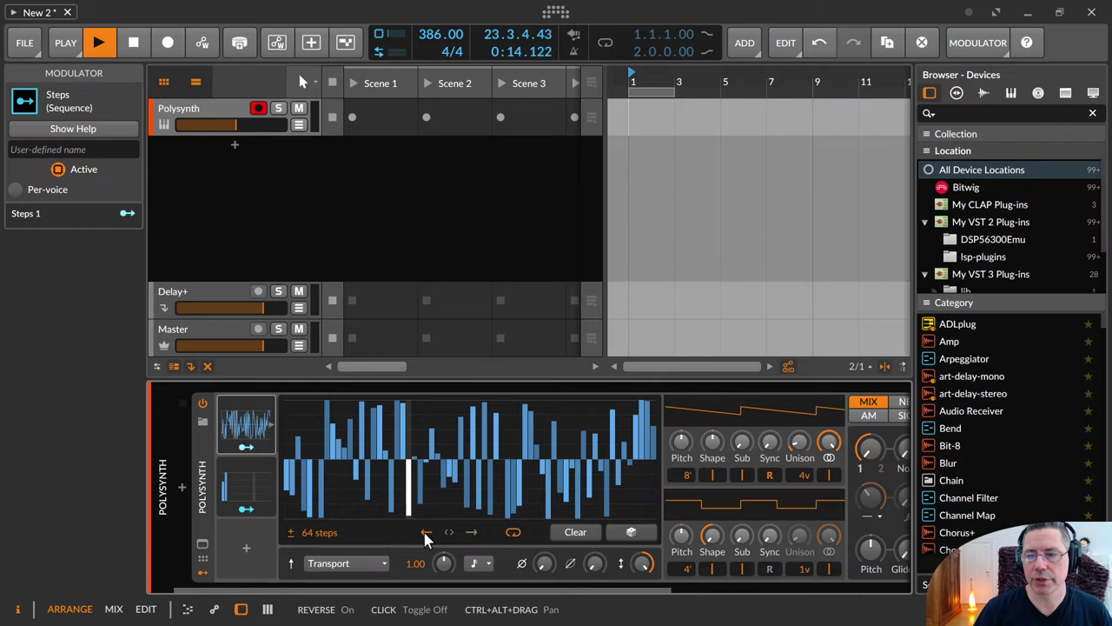
pyautogui.click(474, 532)
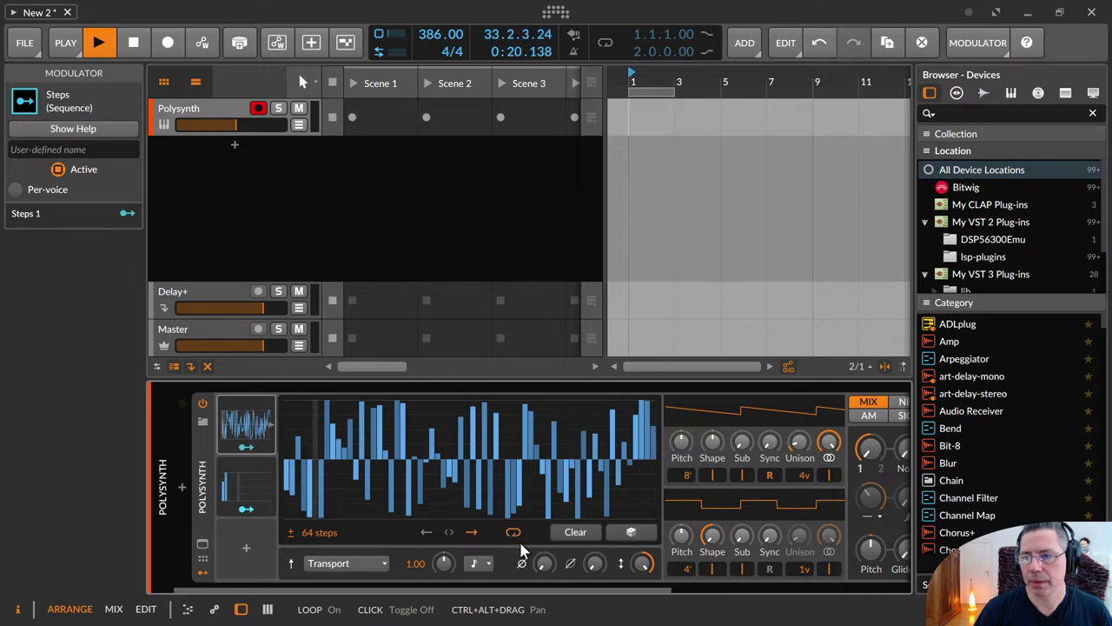
pyautogui.click(511, 532)
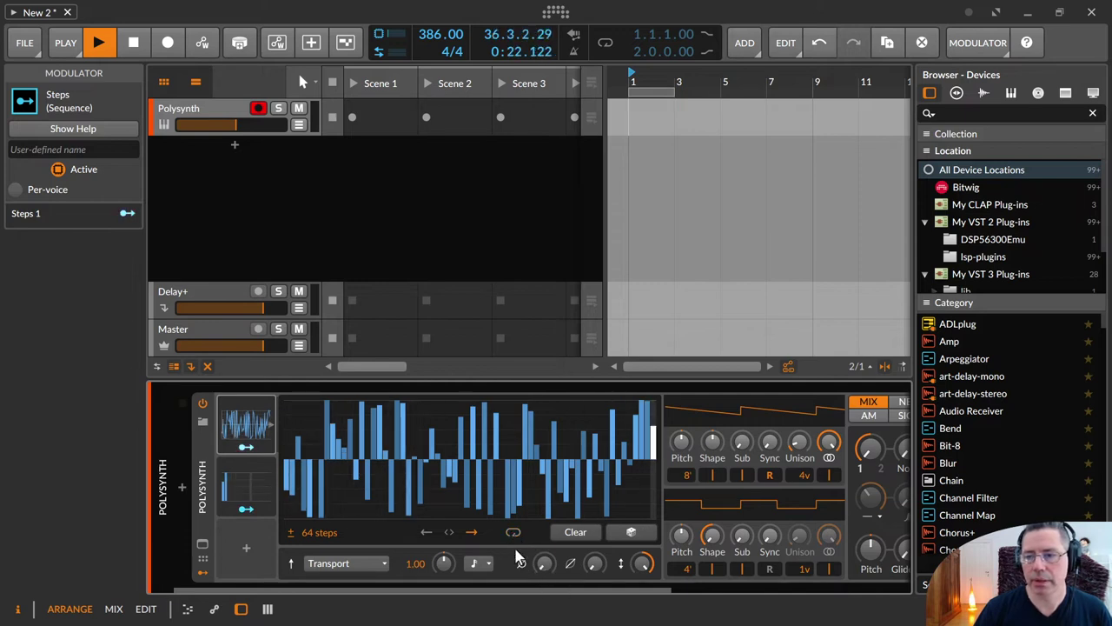
pyautogui.press('space')
pyautogui.press('space')
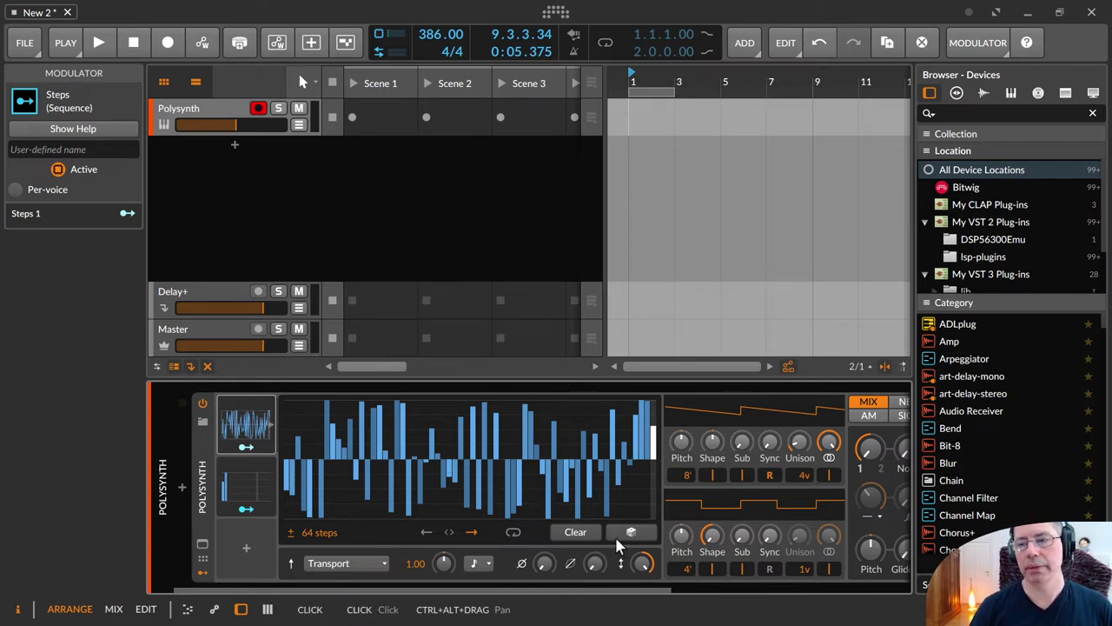
# Step: Clear all 64 steps and re-randomize them repeatedly into a new bipolar pattern
pyautogui.click(575, 534)
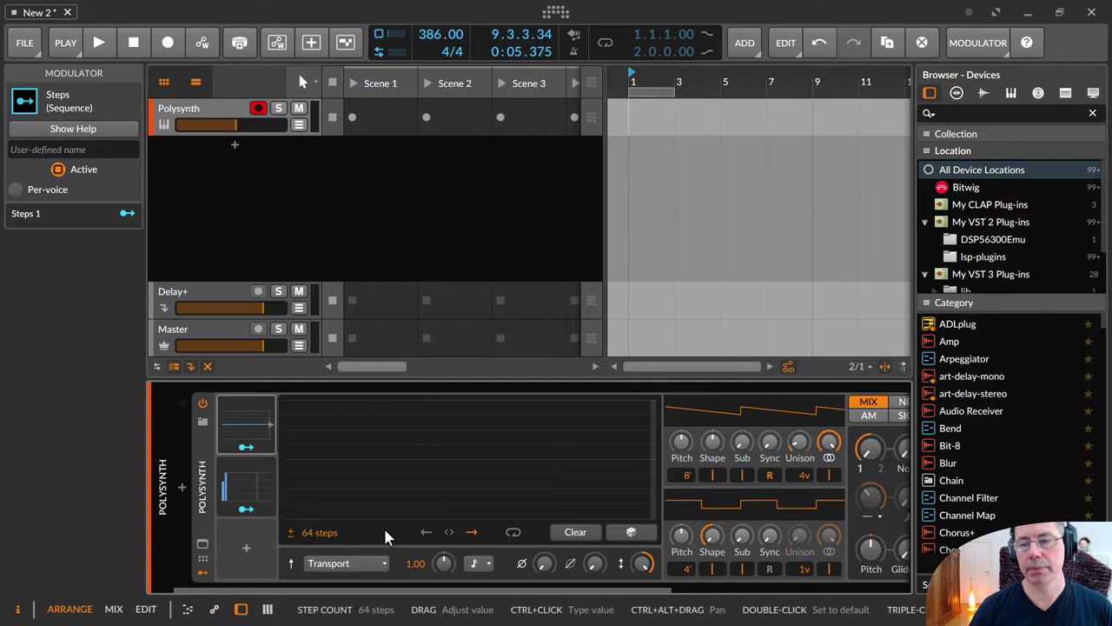
pyautogui.click(632, 533)
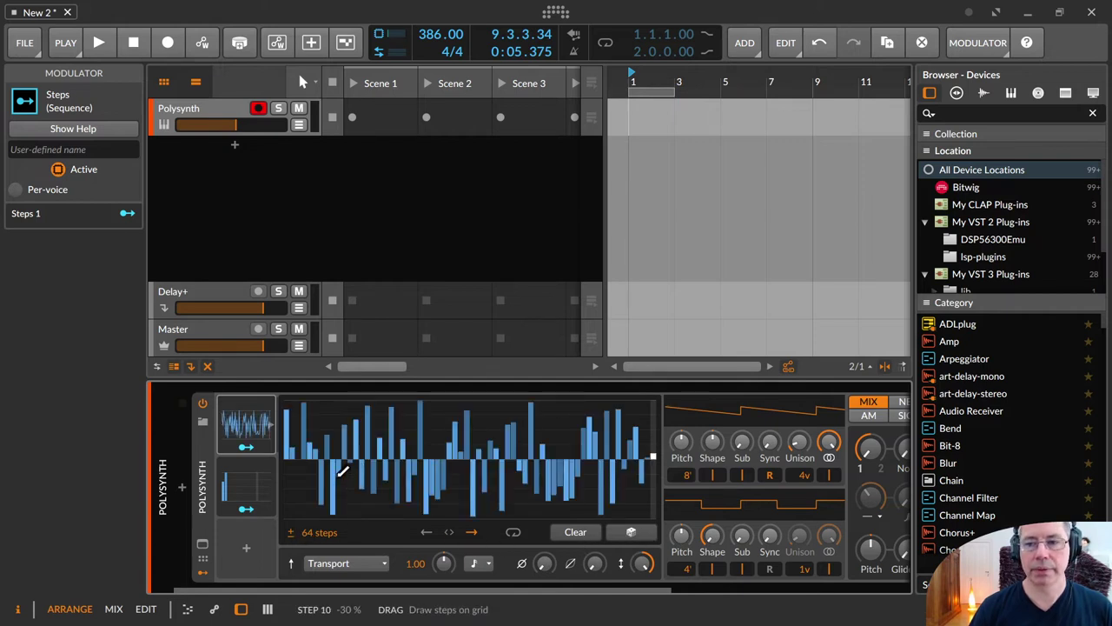
pyautogui.click(632, 534)
pyautogui.click(632, 533)
pyautogui.click(632, 534)
pyautogui.click(631, 534)
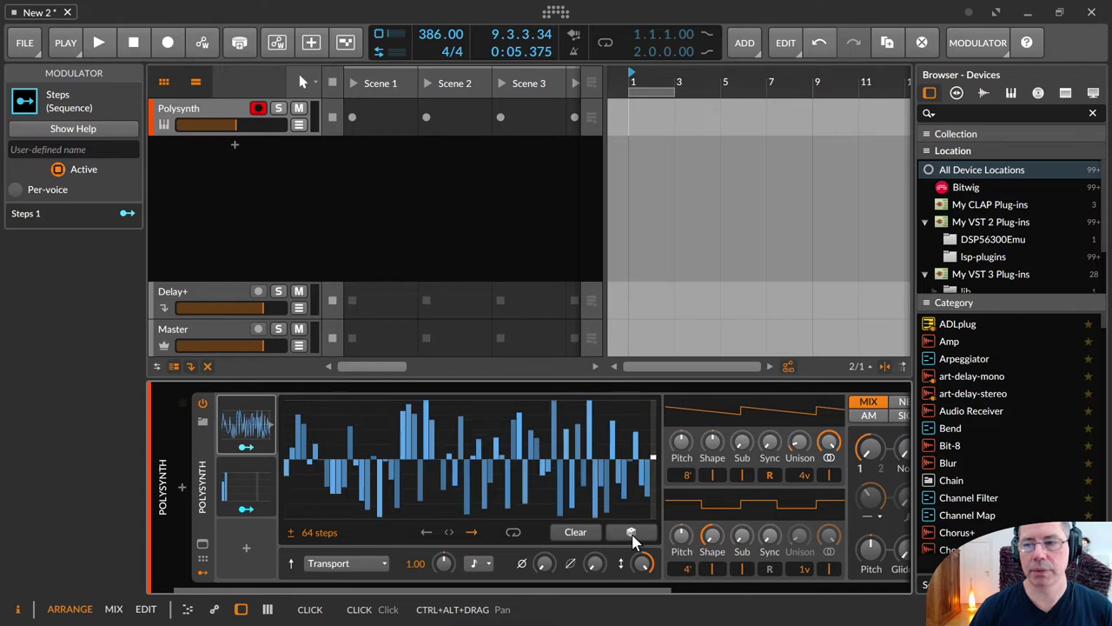
pyautogui.click(631, 534)
pyautogui.click(632, 534)
pyautogui.click(632, 534)
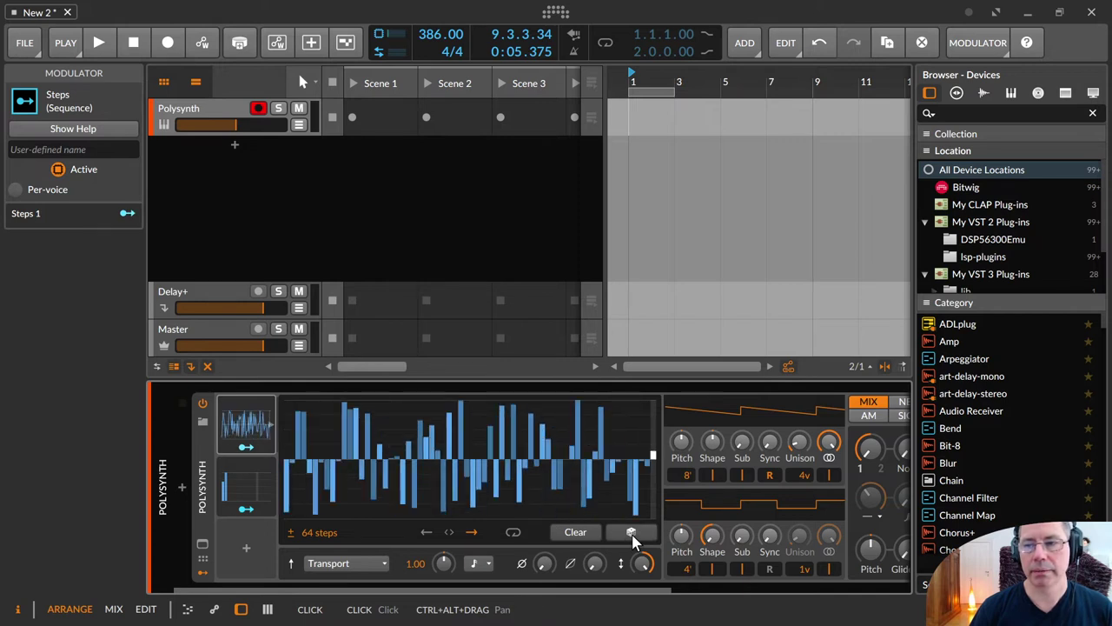
pyautogui.click(632, 534)
pyautogui.click(632, 534)
pyautogui.click(631, 534)
pyautogui.click(632, 534)
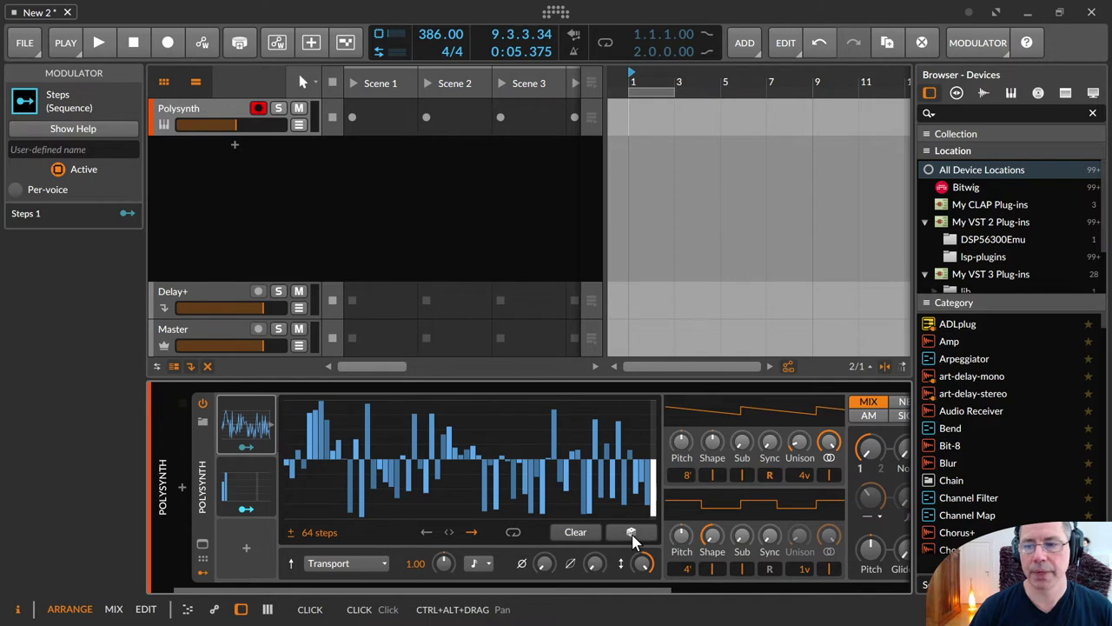
# Step: Show the Polysynth settings and set the Steps trigger mode to with Groove
pyautogui.click(294, 572)
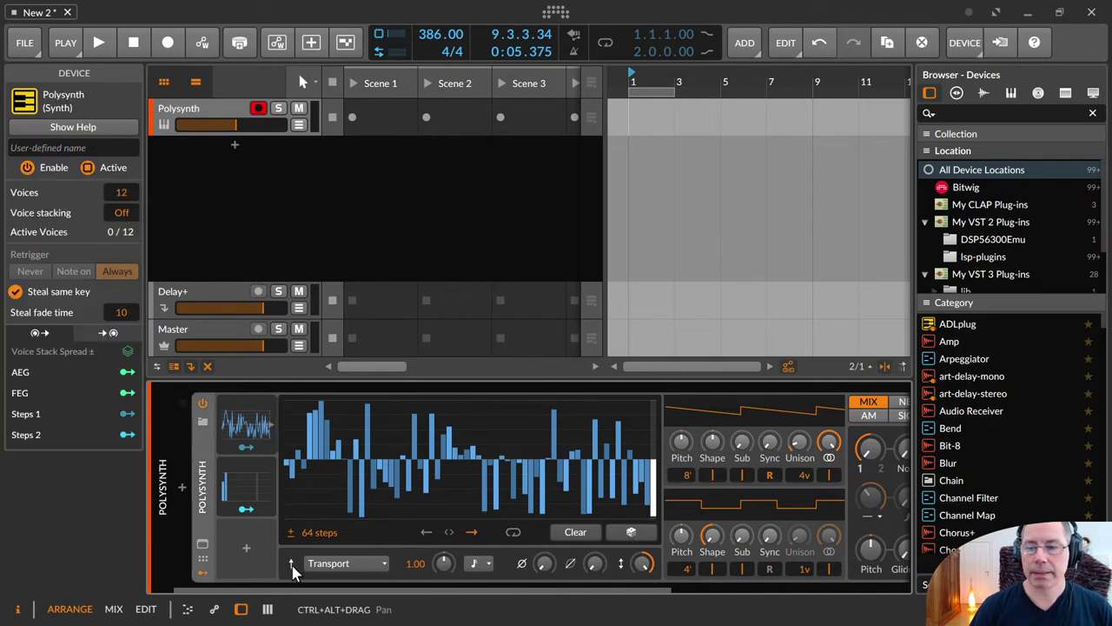
pyautogui.click(344, 564)
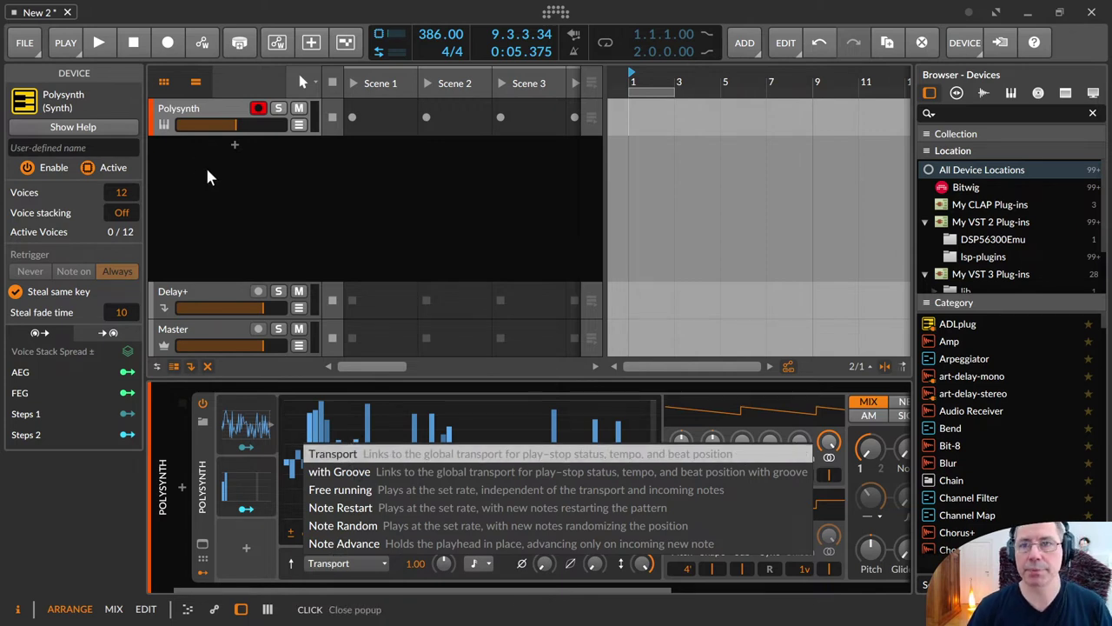
pyautogui.click(378, 471)
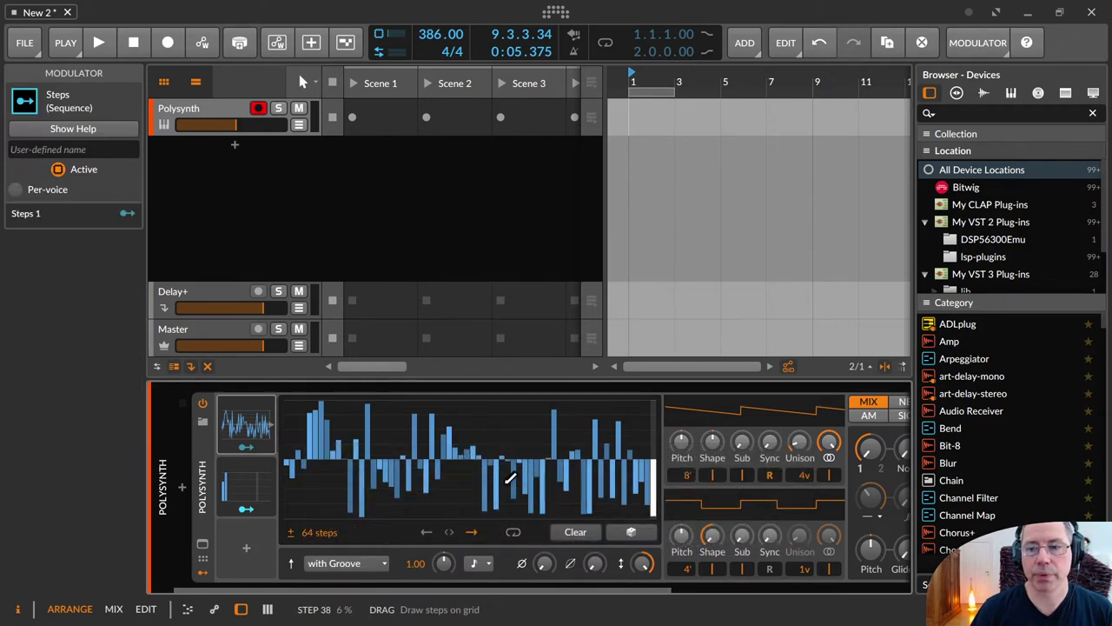
# Step: Play and review the play and recording settings before choosing another trigger mode
pyautogui.press('space')
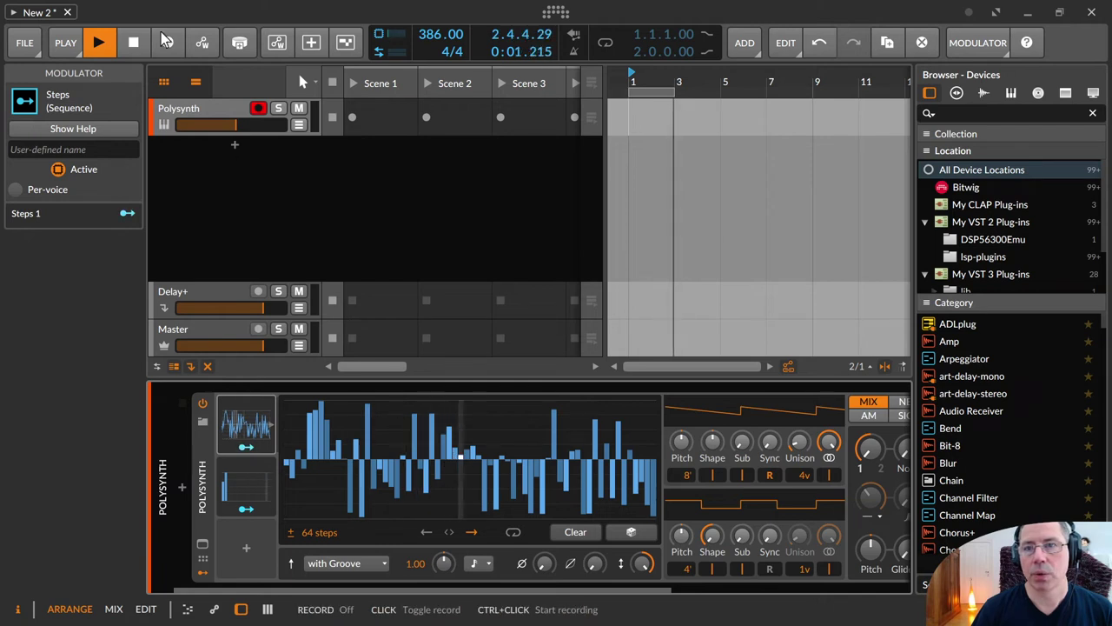
pyautogui.click(68, 43)
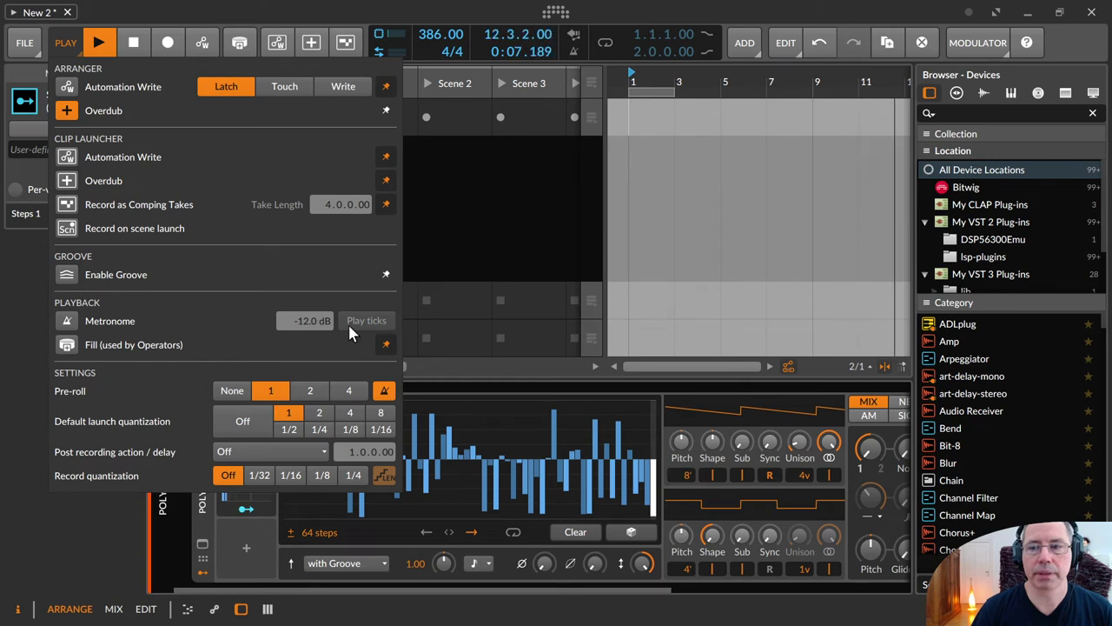
pyautogui.click(18, 288)
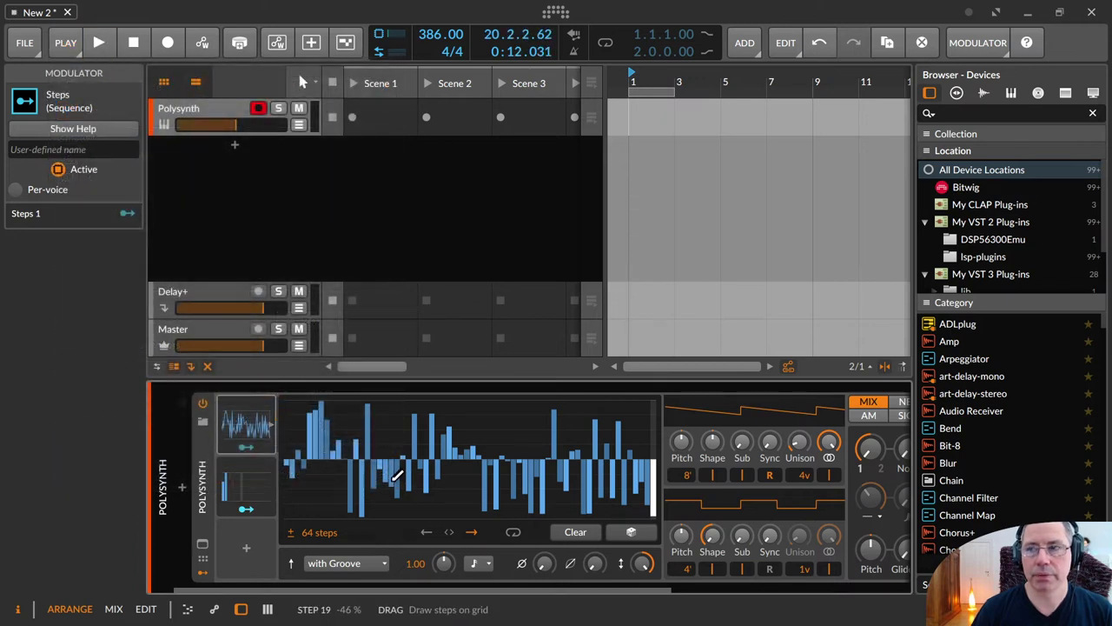
pyautogui.click(386, 563)
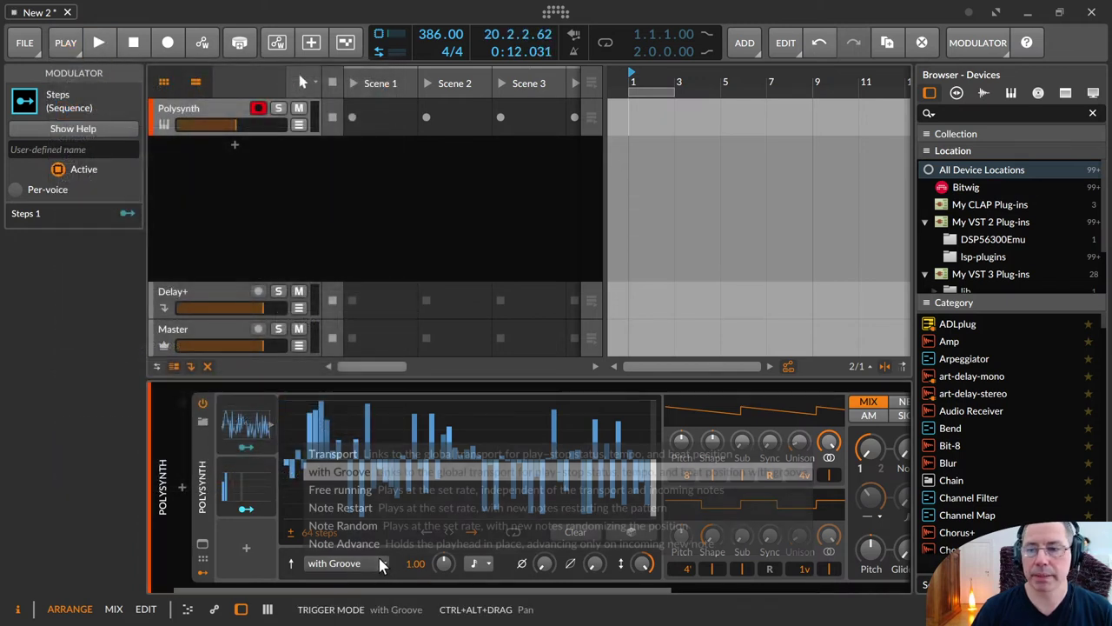
# Step: Switch the trigger mode to Free running and audition it with playback
pyautogui.click(399, 489)
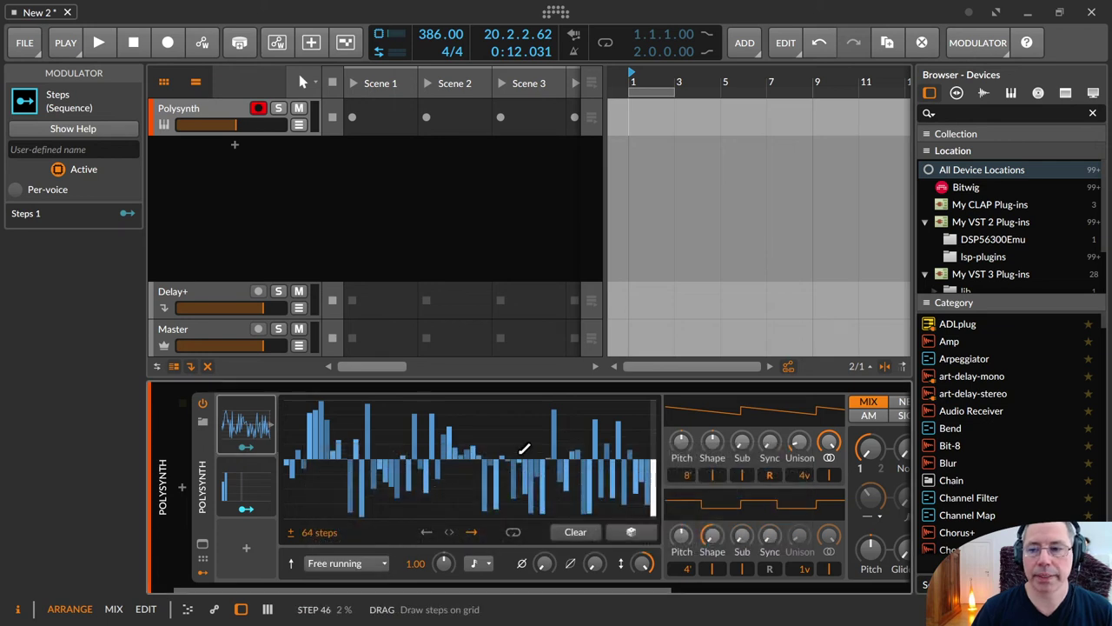
pyautogui.press('space')
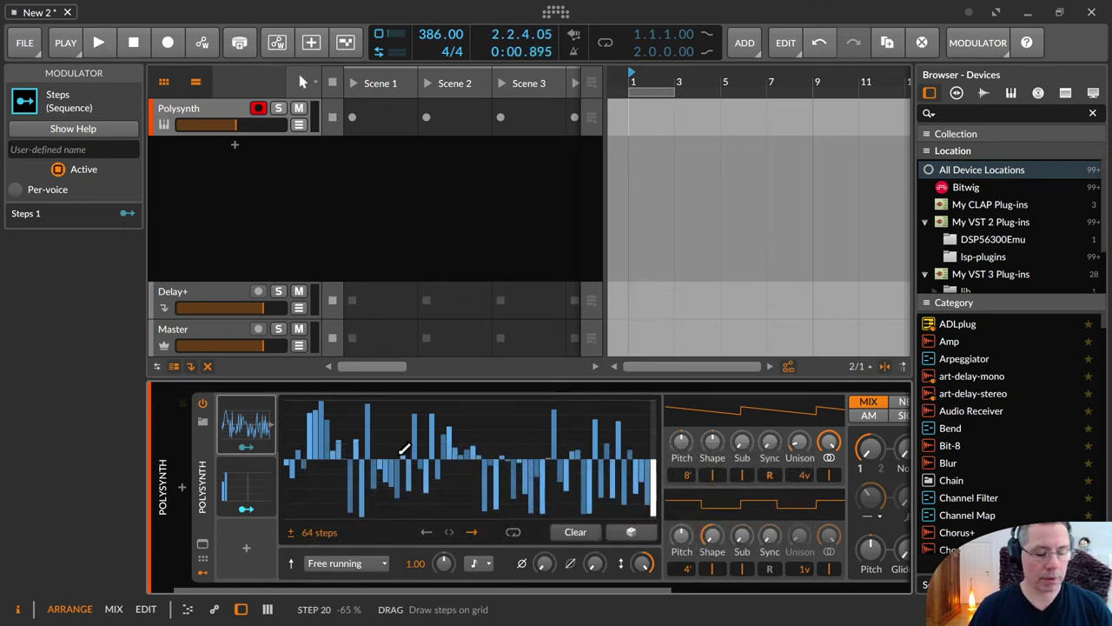
pyautogui.click(245, 430)
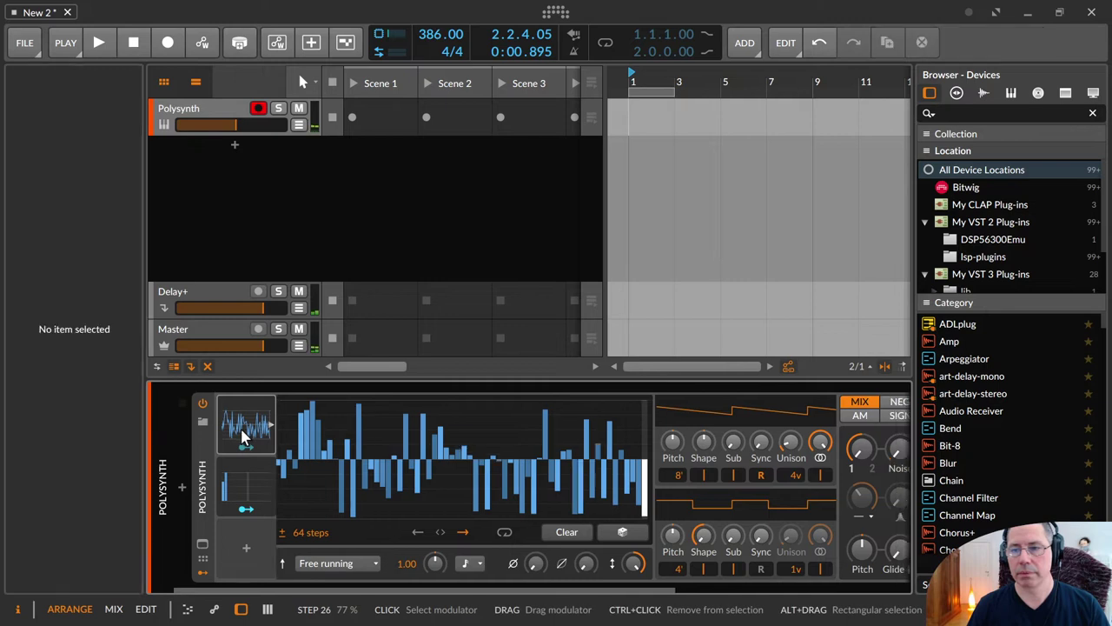
pyautogui.click(243, 439)
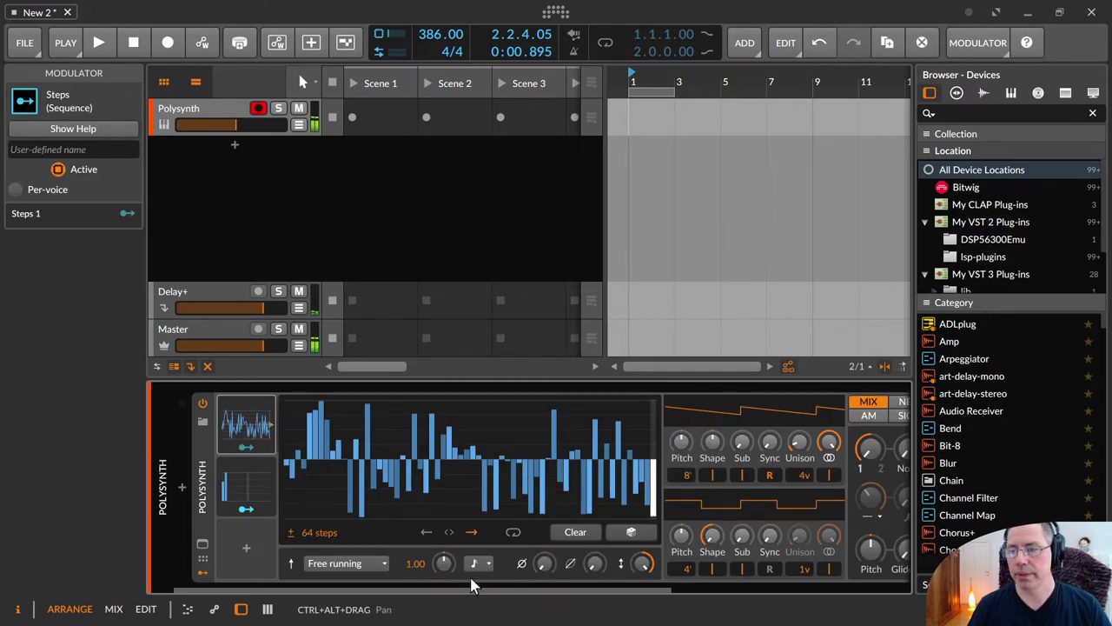
pyautogui.click(99, 43)
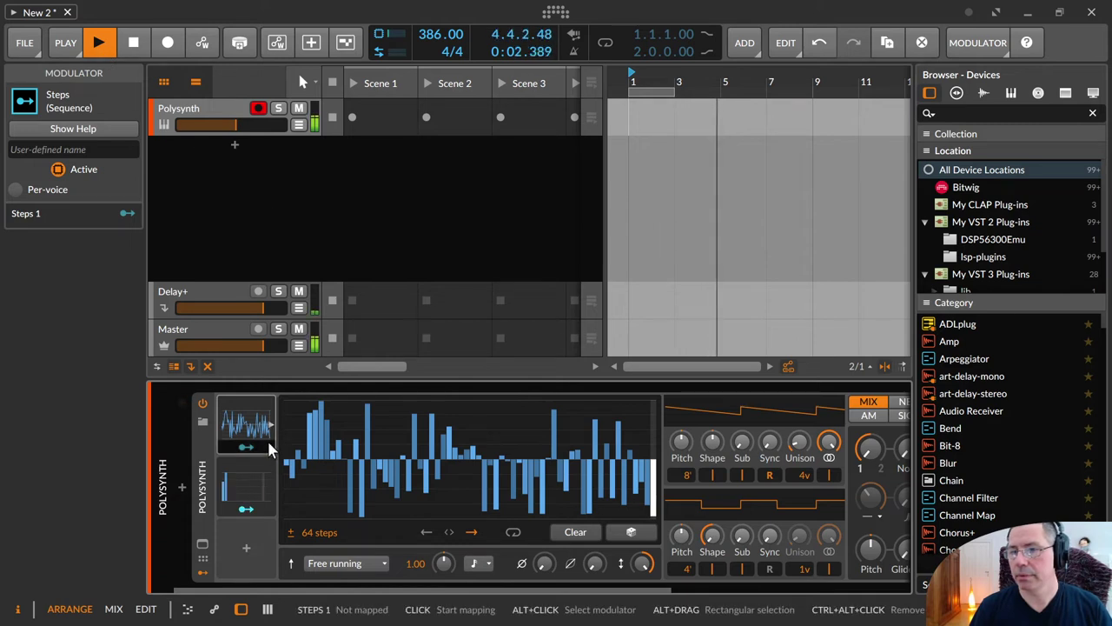
pyautogui.press('space')
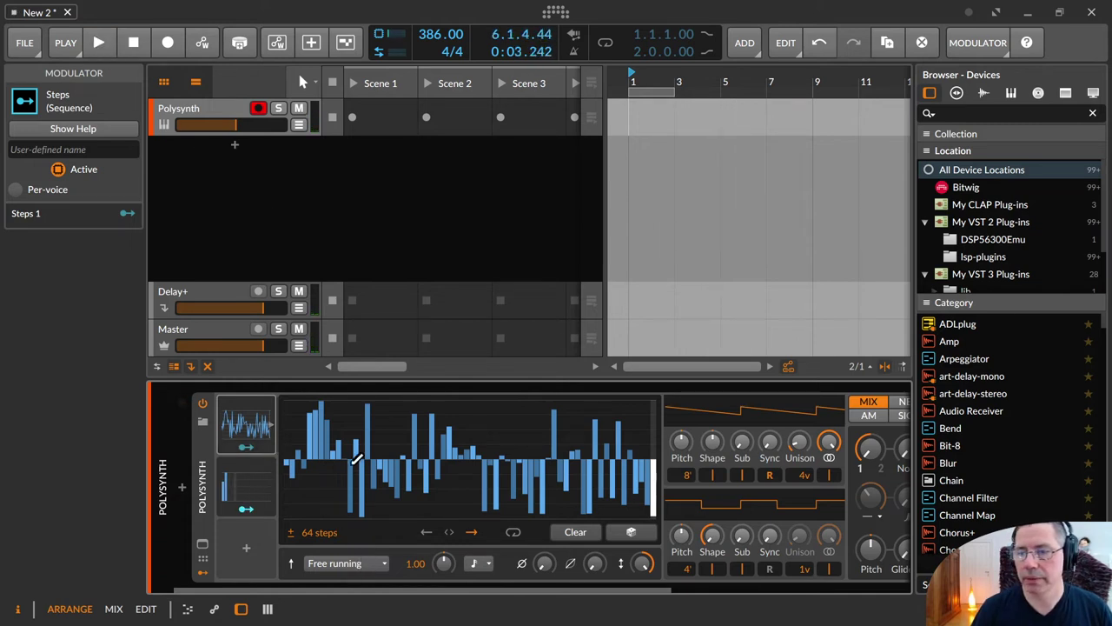
# Step: Re-enable step looping and audition the Note Restart, Note Random and Note Advance trigger modes
pyautogui.click(514, 531)
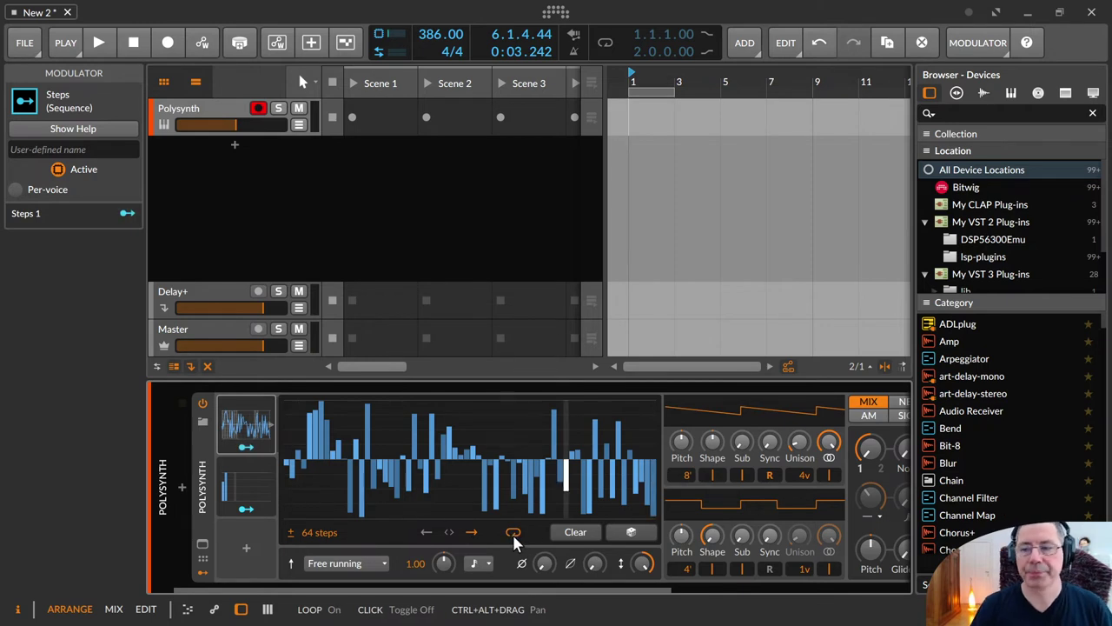
pyautogui.click(354, 565)
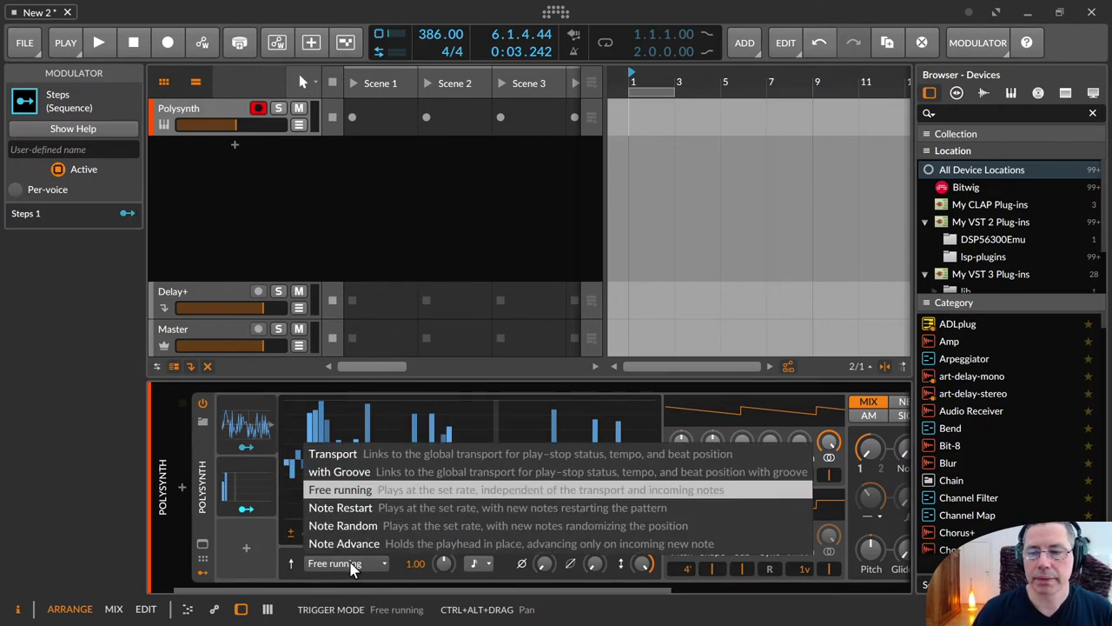
pyautogui.click(343, 508)
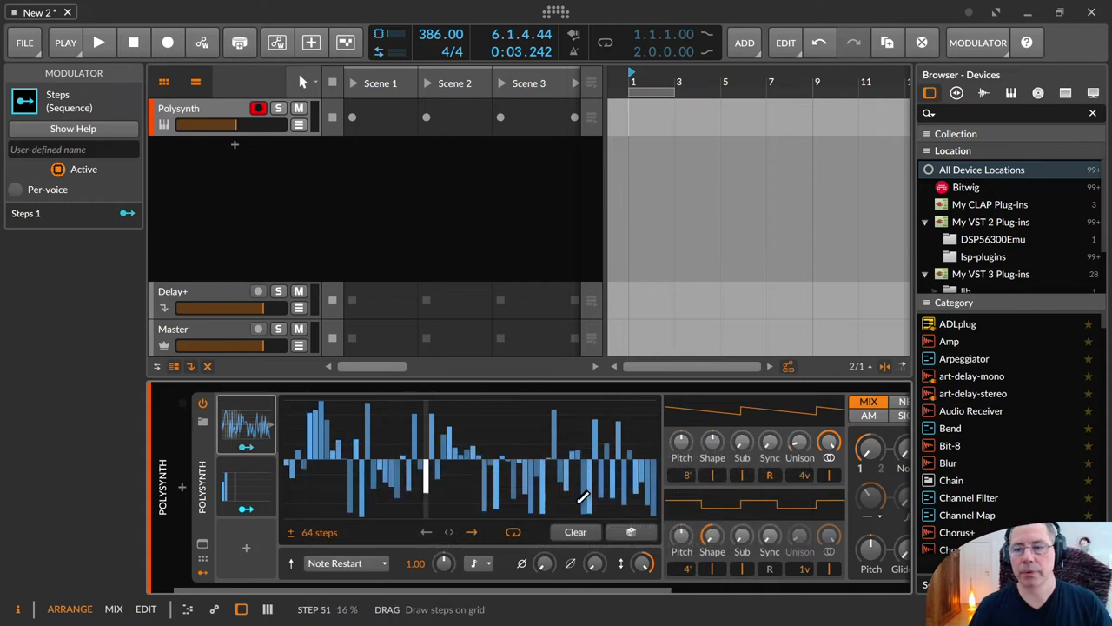
pyautogui.click(377, 565)
pyautogui.click(375, 527)
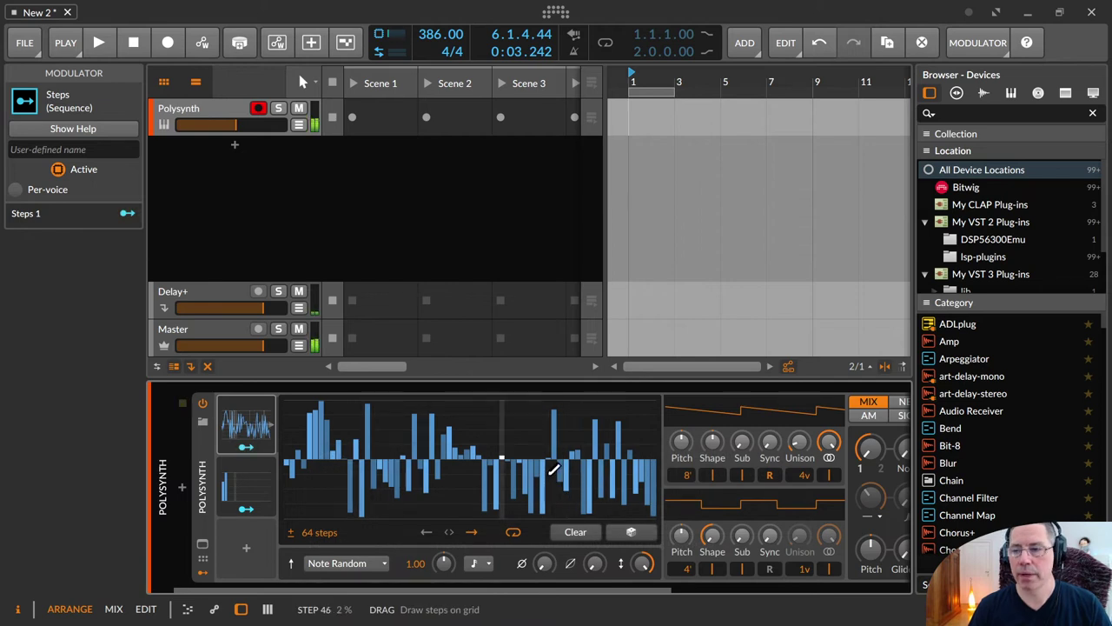
pyautogui.click(348, 565)
pyautogui.click(351, 540)
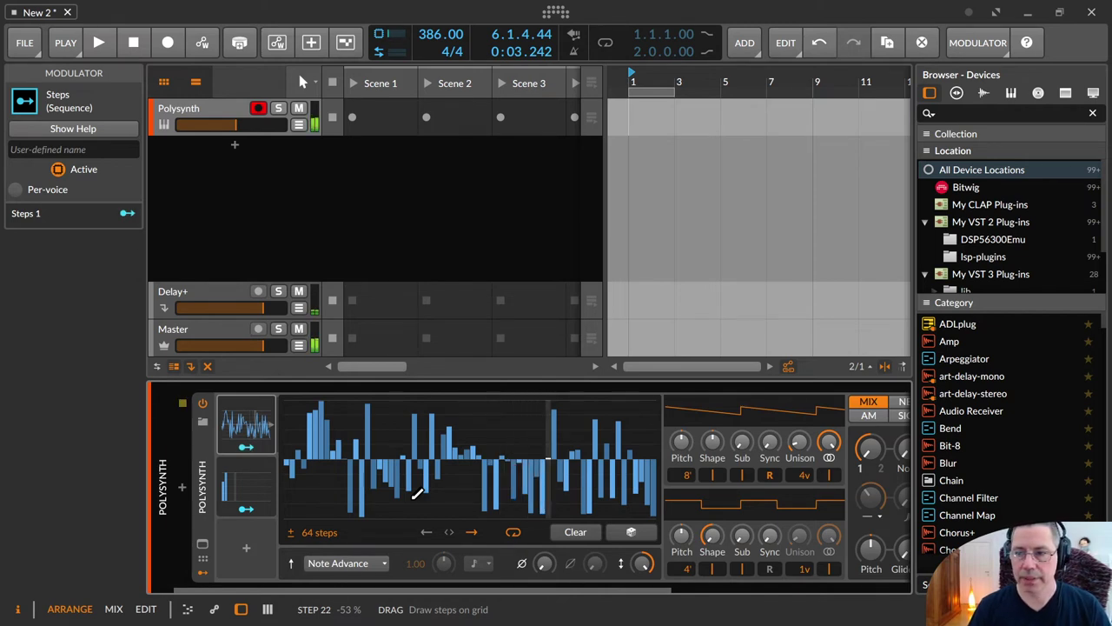
# Step: Try reverse and ping-pong playback directions, then return to Free running
pyautogui.click(448, 532)
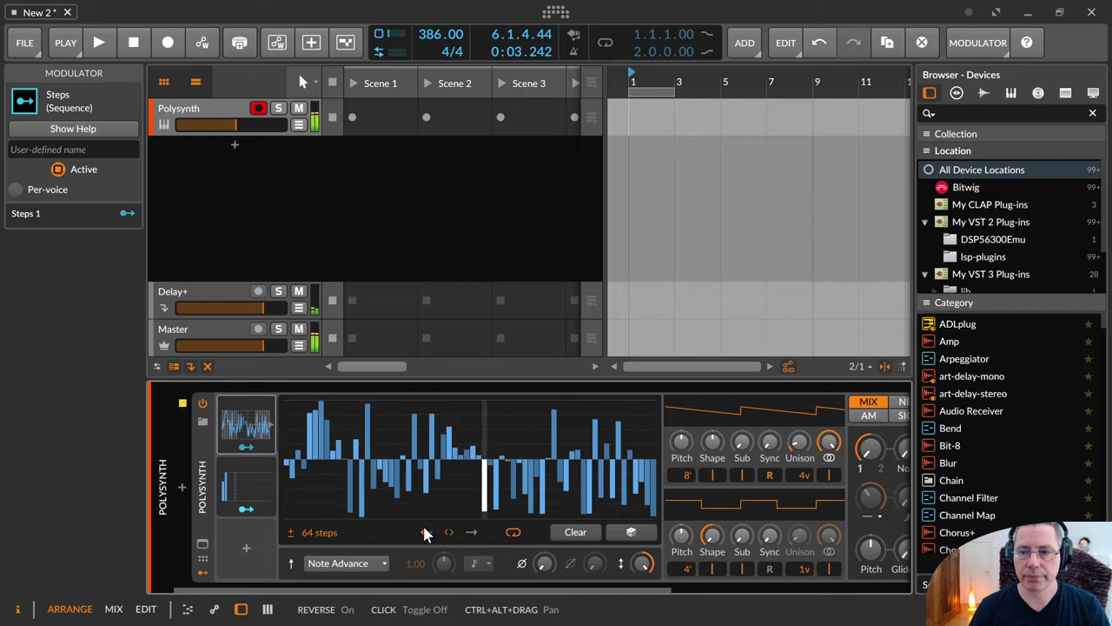
pyautogui.click(425, 531)
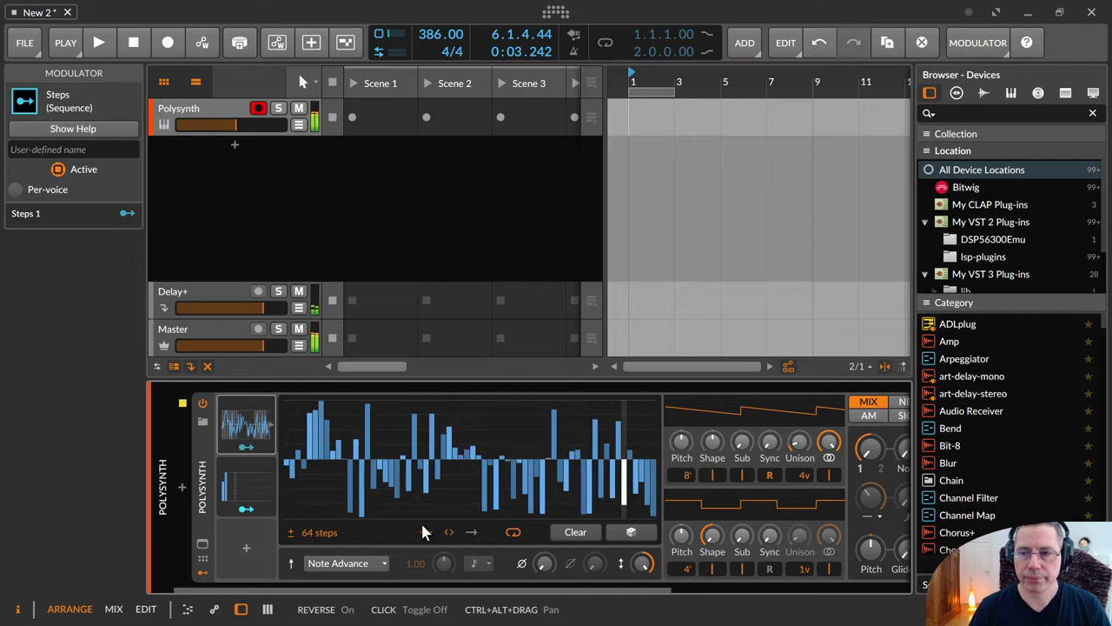
pyautogui.click(446, 533)
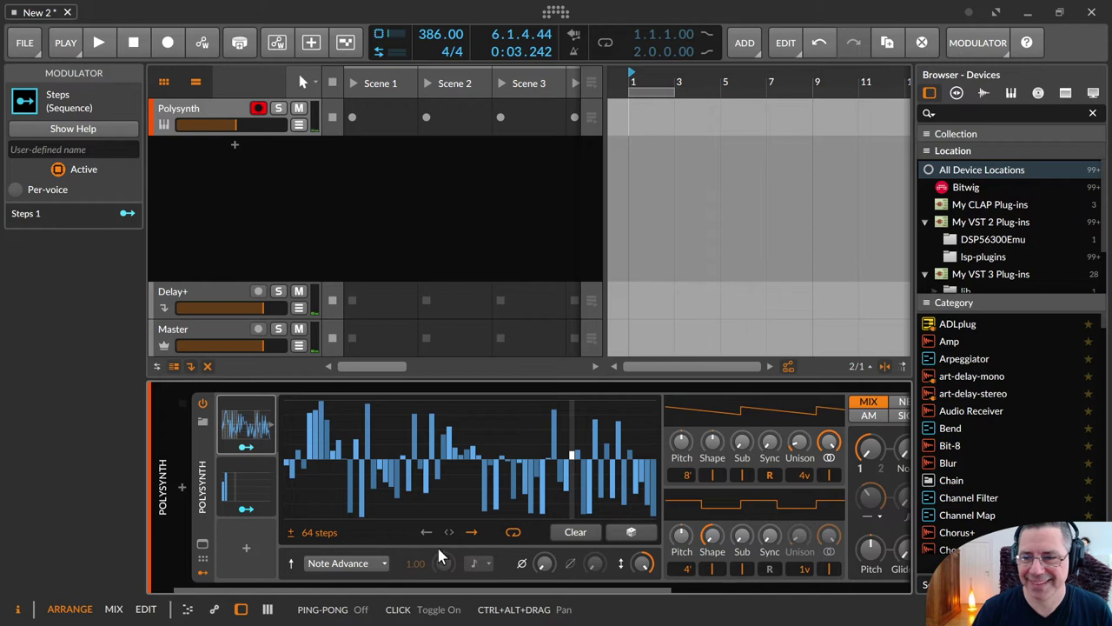
pyautogui.click(369, 563)
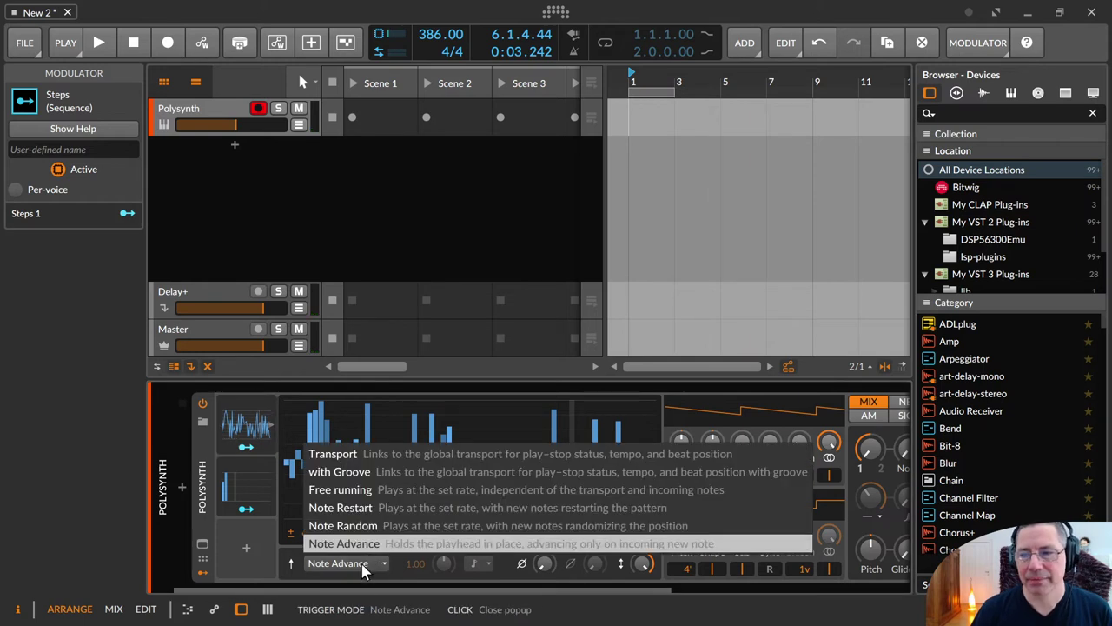
pyautogui.click(400, 489)
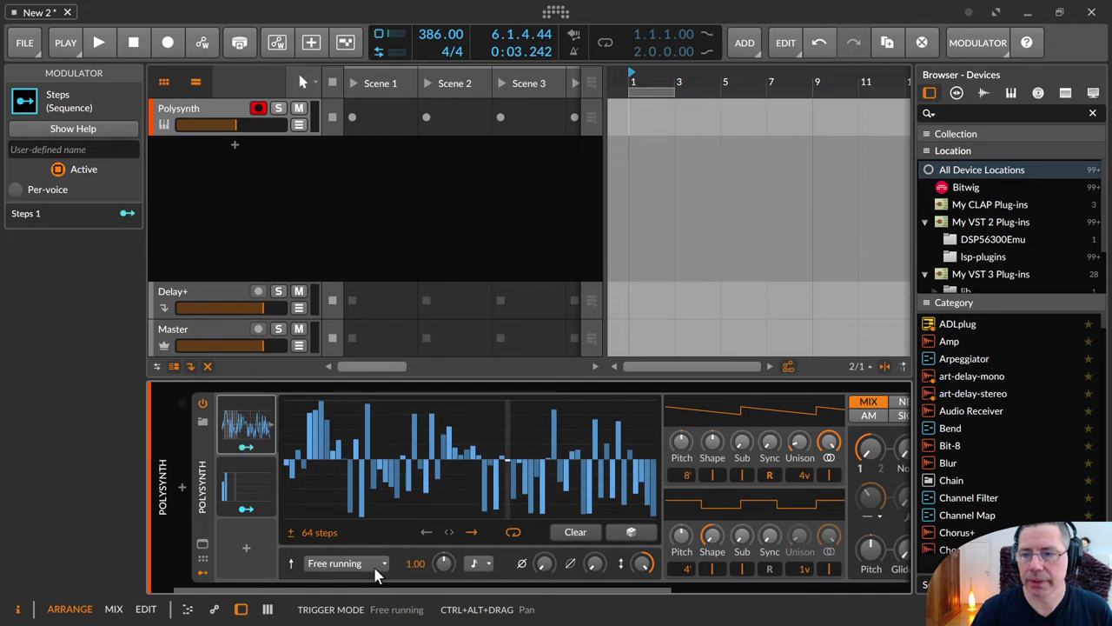
# Step: Lower the project tempo to 319 and reset the step rate to 1.00
pyautogui.moveTo(441, 34); pyautogui.dragTo(440, 93)
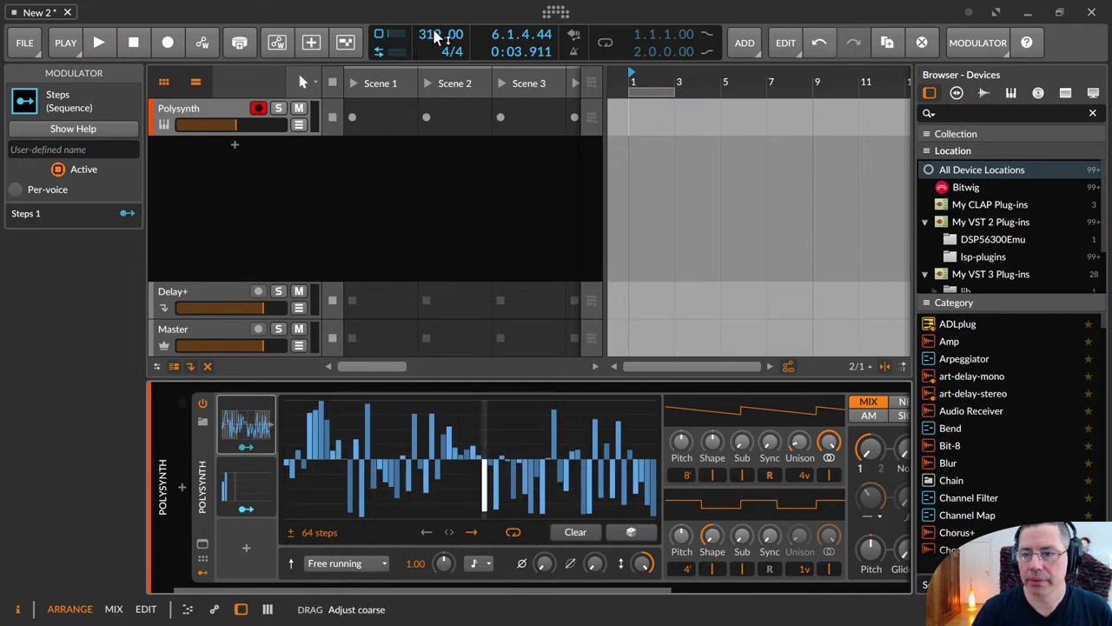
pyautogui.moveTo(444, 564)
pyautogui.mouseDown()
pyautogui.moveTo(445, 594)
pyautogui.moveTo(445, 530)
pyautogui.moveTo(445, 556)
pyautogui.mouseUp()
pyautogui.doubleClick(445, 563)
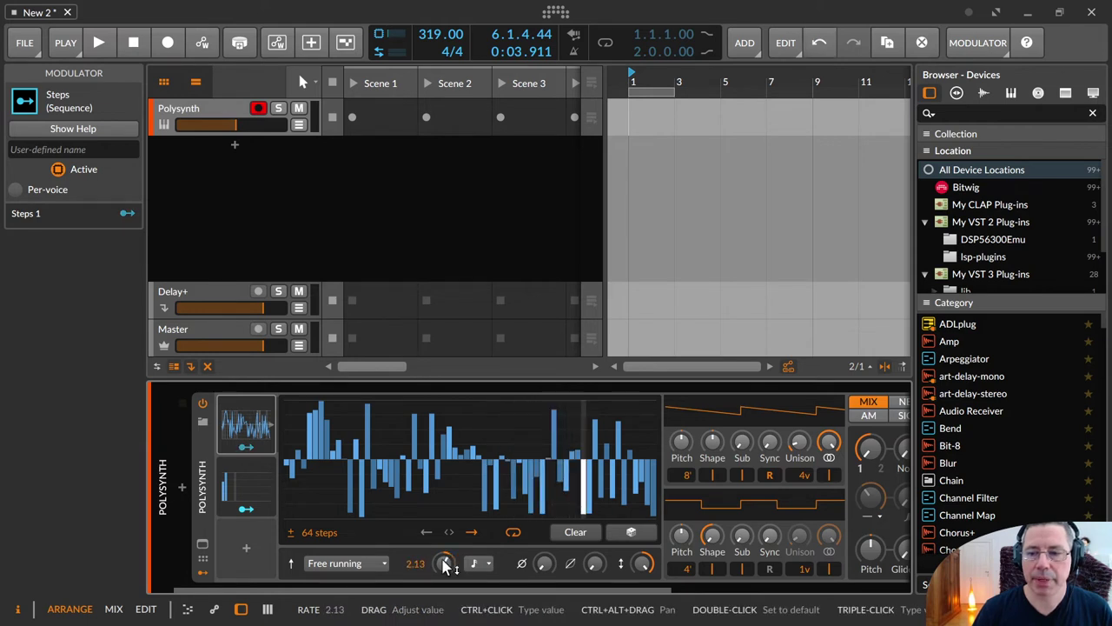
# Step: Set the step timebase to 32nd note after briefly trying half note
pyautogui.click(481, 564)
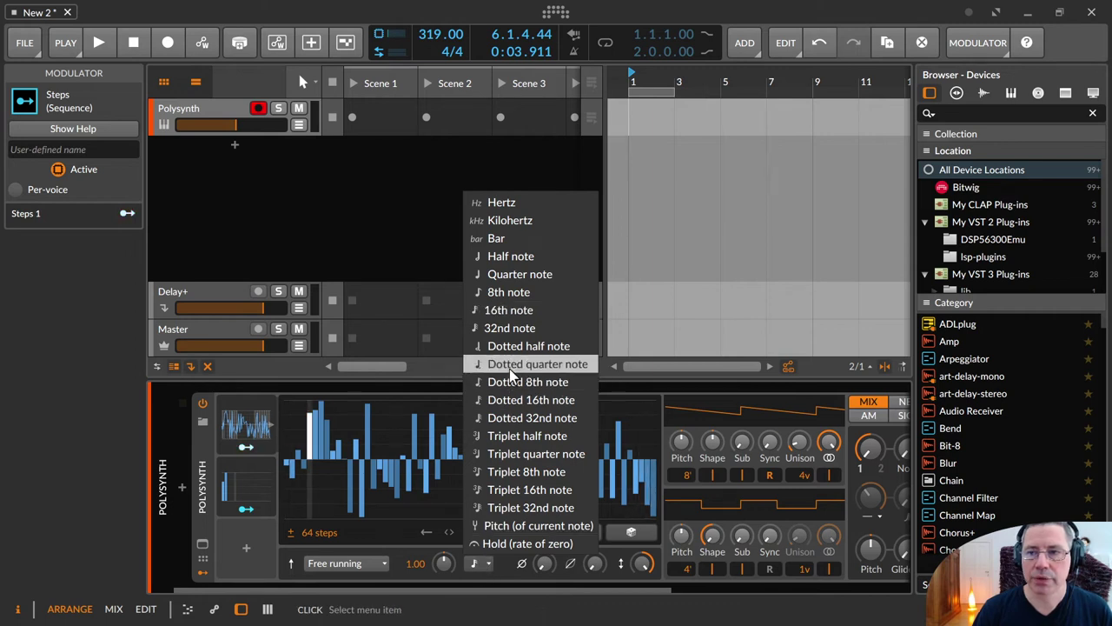
pyautogui.click(515, 256)
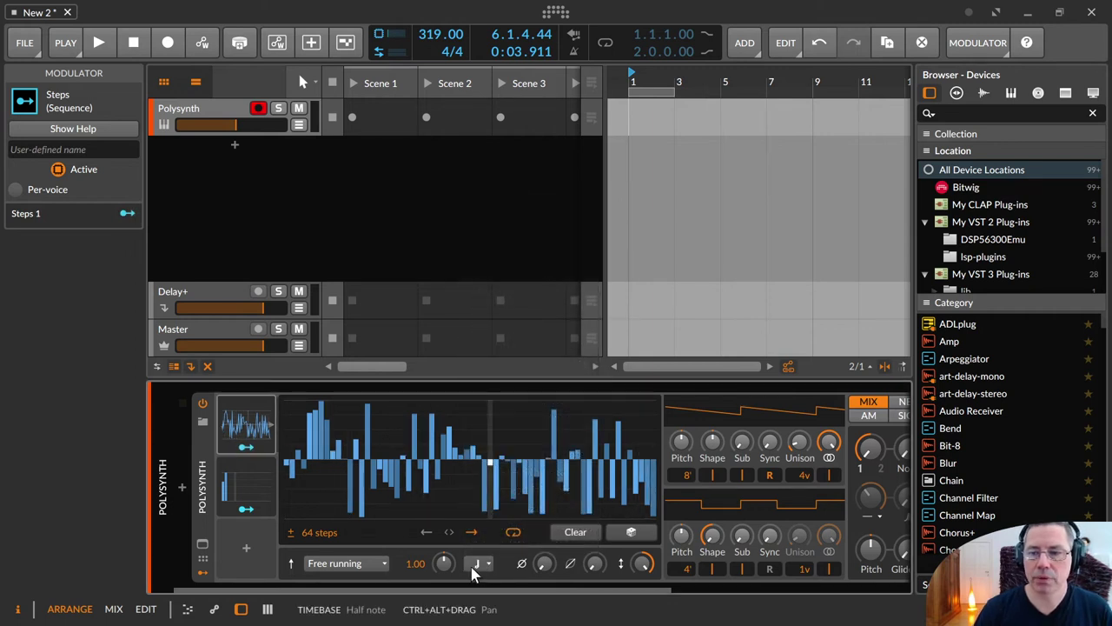
pyautogui.click(482, 564)
pyautogui.click(563, 334)
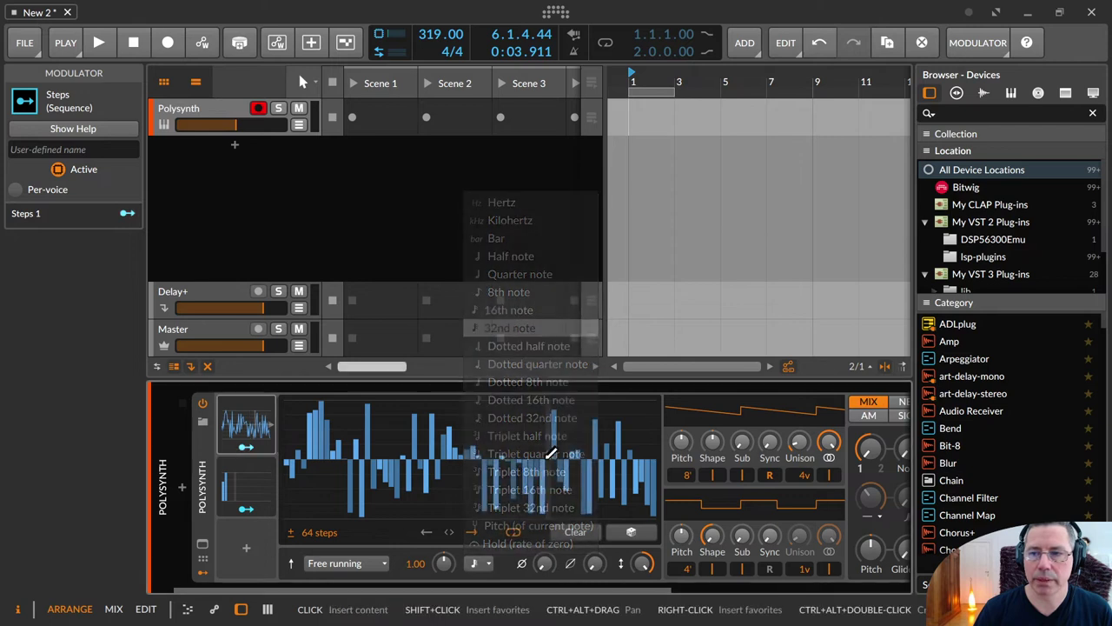
pyautogui.click(476, 565)
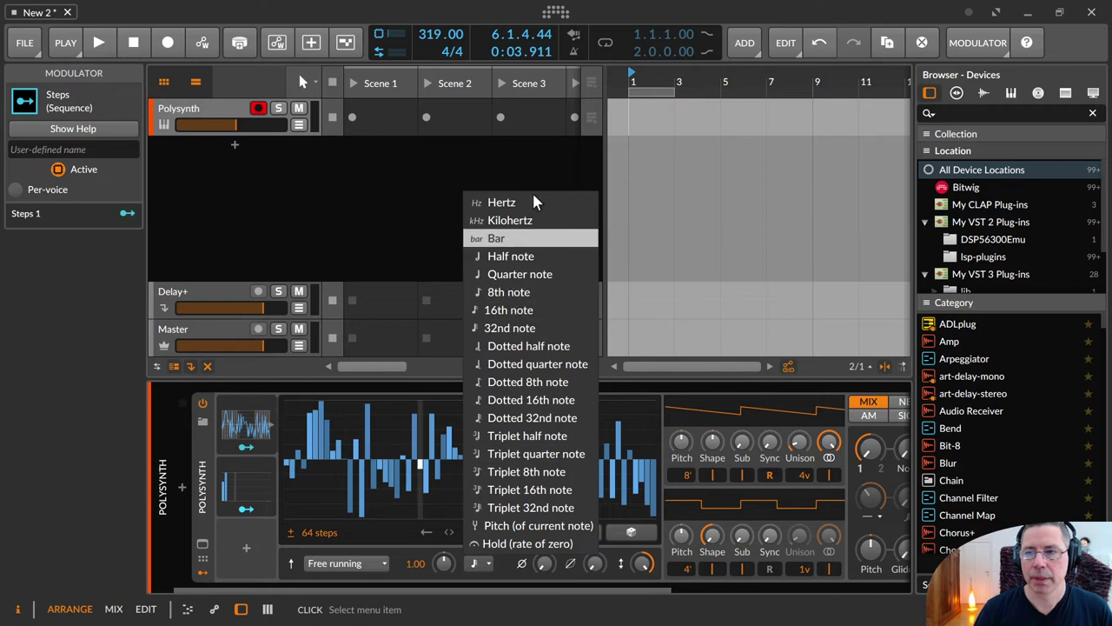
pyautogui.click(403, 529)
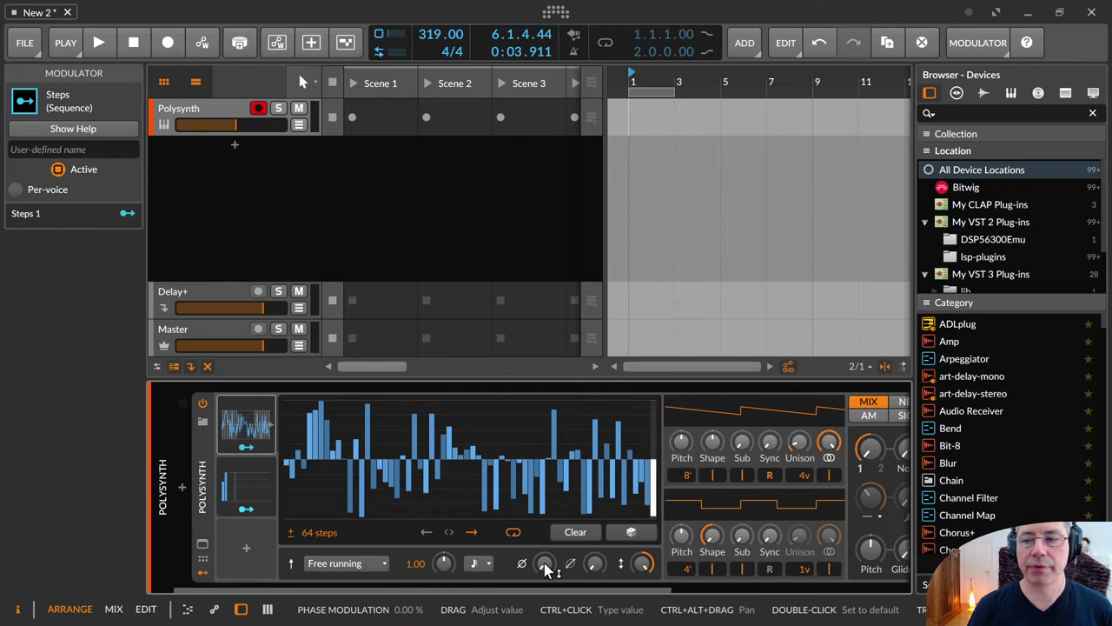
# Step: Set the step timebase to 16th note and the trigger mode to Note Restart
pyautogui.click(478, 563)
pyautogui.click(525, 310)
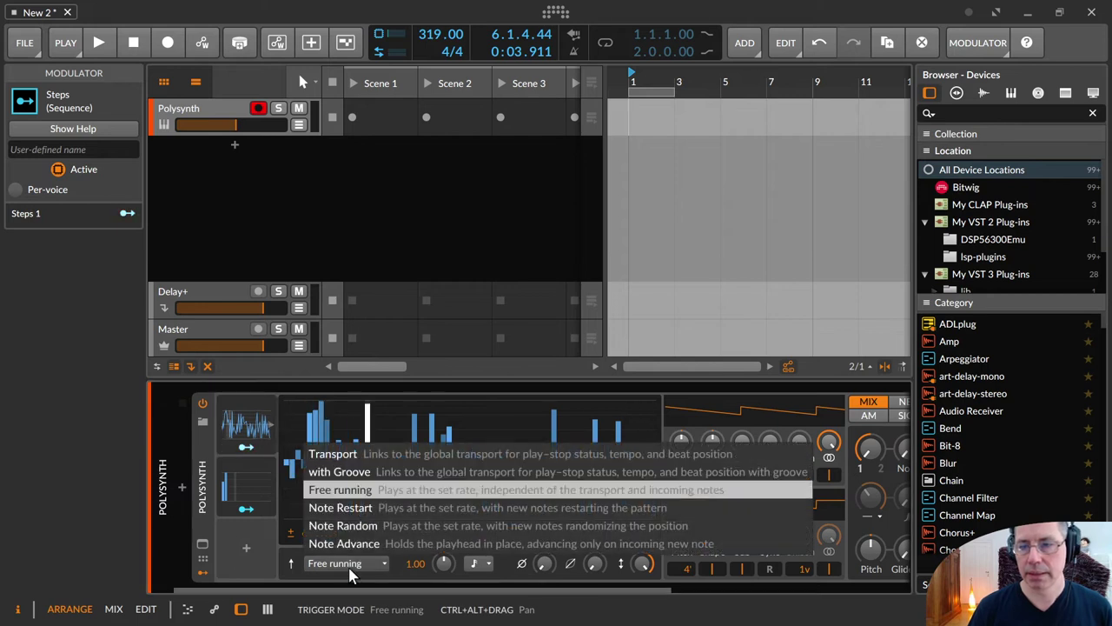
pyautogui.click(376, 509)
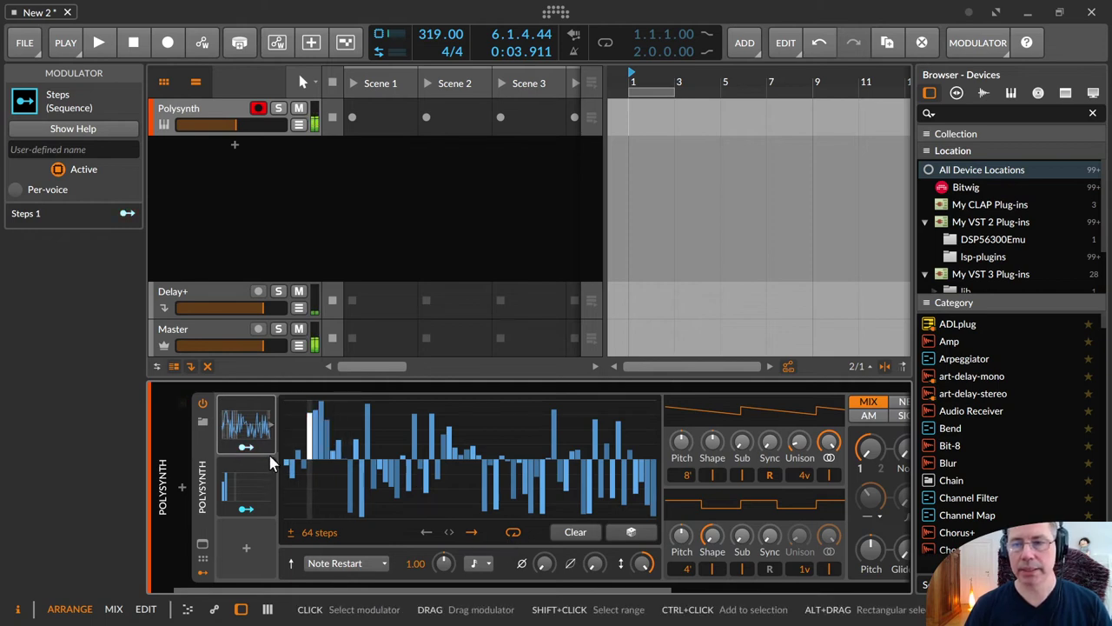
# Step: Set the sequence's phase offset to 48%
pyautogui.moveTo(543, 569)
pyautogui.mouseDown()
pyautogui.moveTo(542, 538)
pyautogui.moveTo(542, 623)
pyautogui.moveTo(542, 564)
pyautogui.moveTo(543, 623)
pyautogui.moveTo(542, 585)
pyautogui.mouseUp()
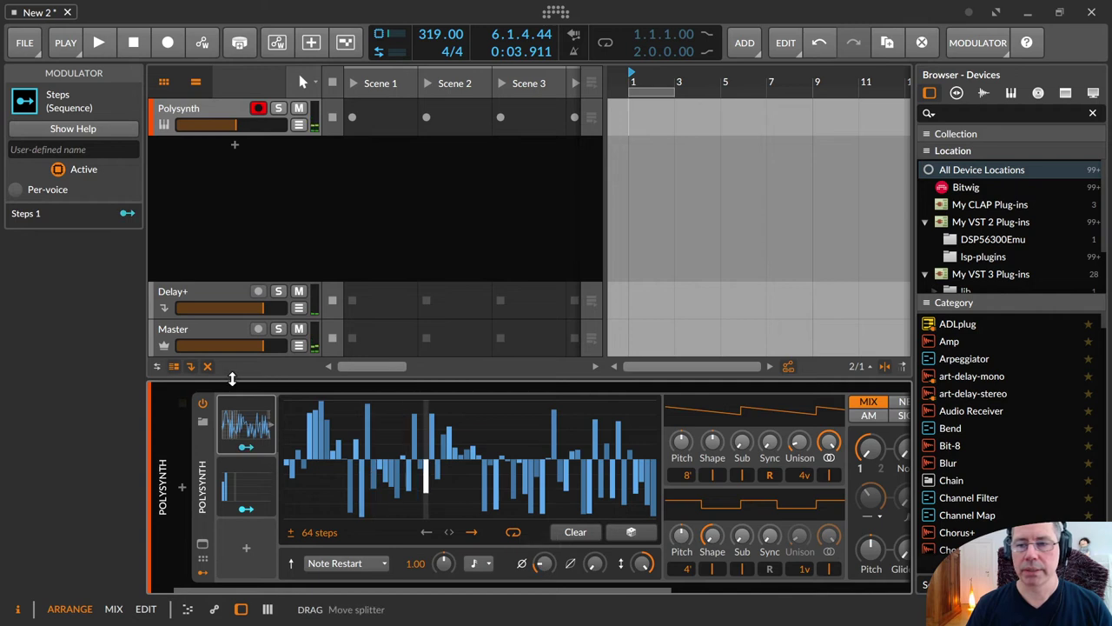
pyautogui.doubleClick(543, 563)
pyautogui.moveTo(542, 563)
pyautogui.mouseDown()
pyautogui.moveTo(542, 487)
pyautogui.moveTo(542, 563)
pyautogui.mouseUp()
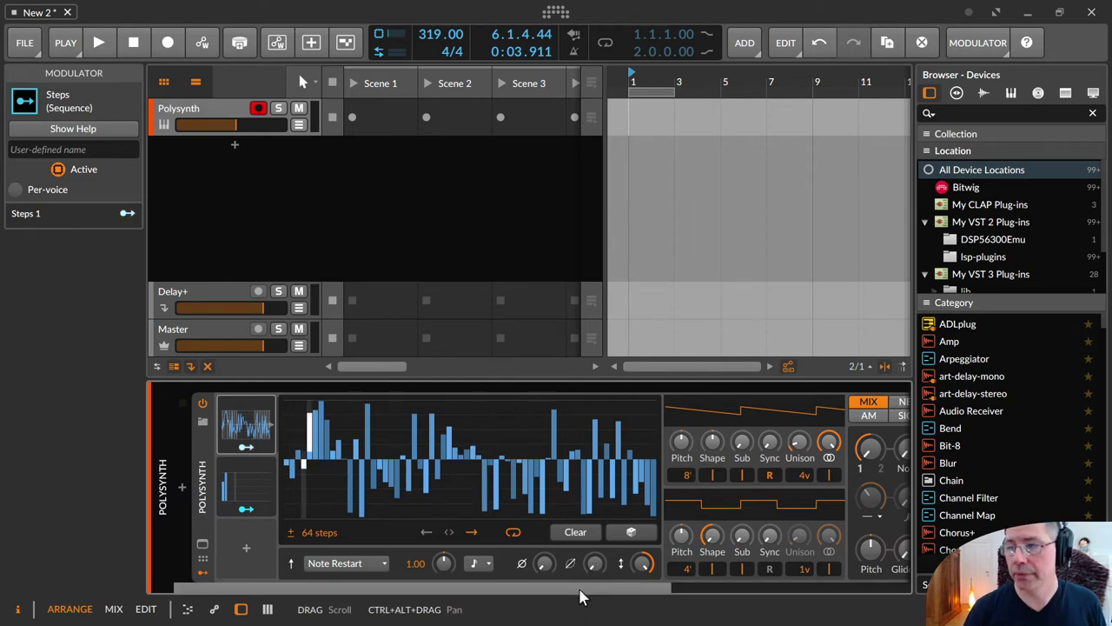
# Step: Hide the modulator details and lower the Polysynth filter frequency to 648 Hz
pyautogui.moveTo(582, 596); pyautogui.dragTo(97, 598)
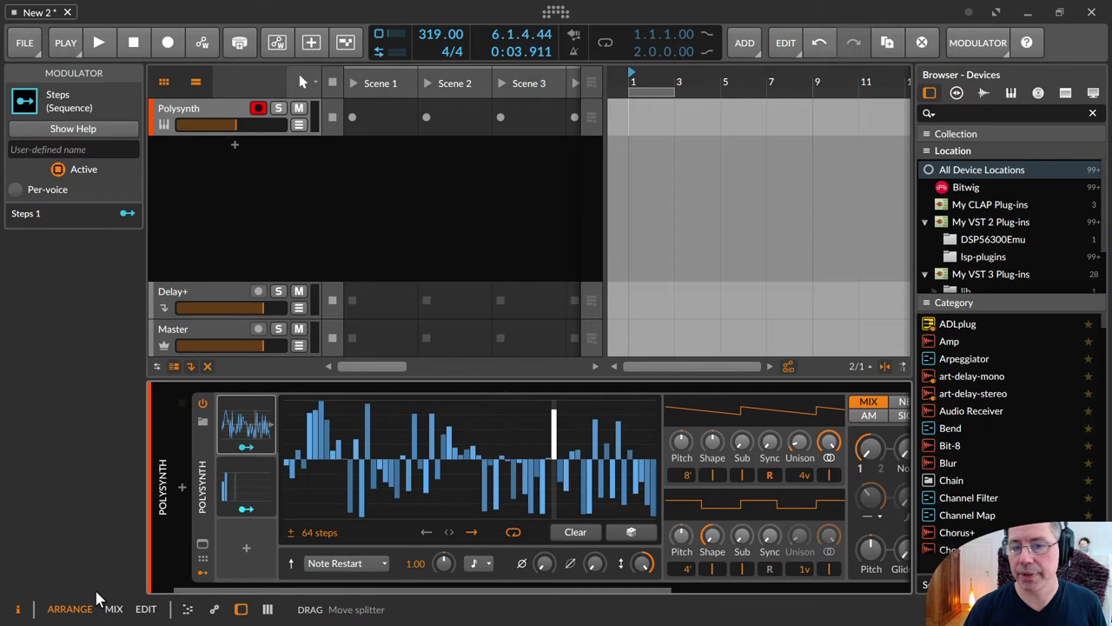
pyautogui.click(20, 610)
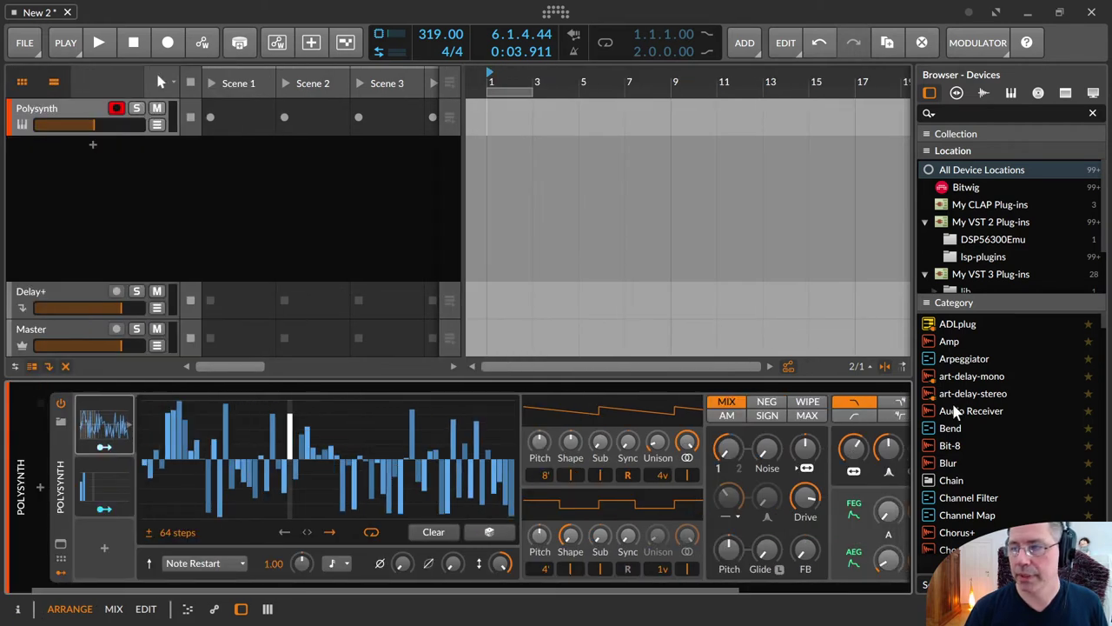
pyautogui.moveTo(848, 457); pyautogui.dragTo(848, 490)
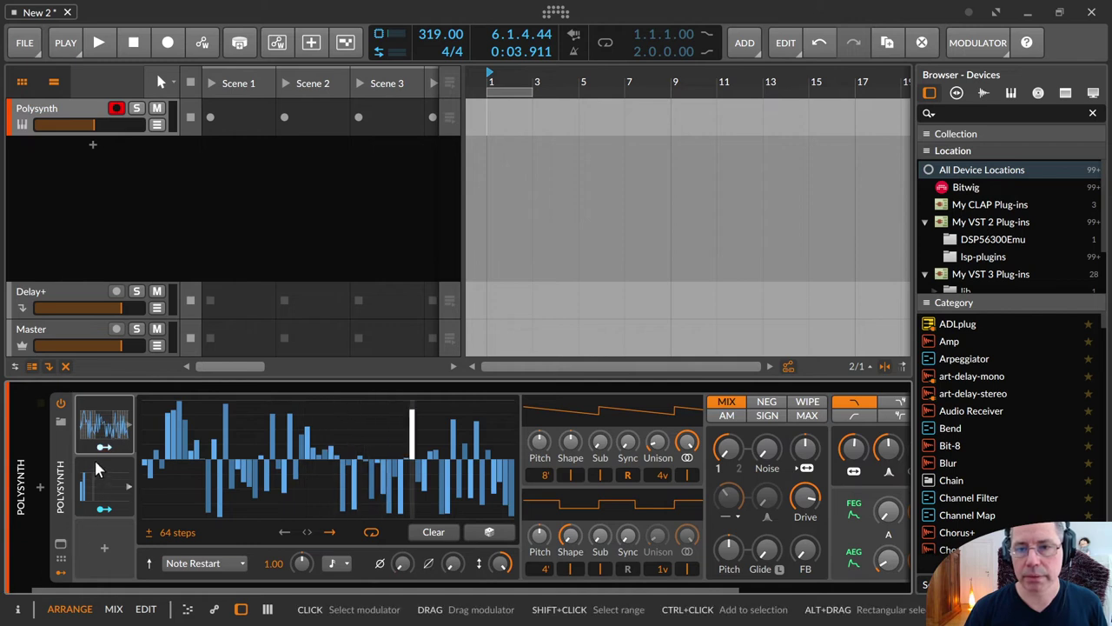
# Step: Modulate filter frequency from Steps by about 20.67 semitones, keeping the 16th-note timebase
pyautogui.moveTo(848, 457); pyautogui.dragTo(848, 436)
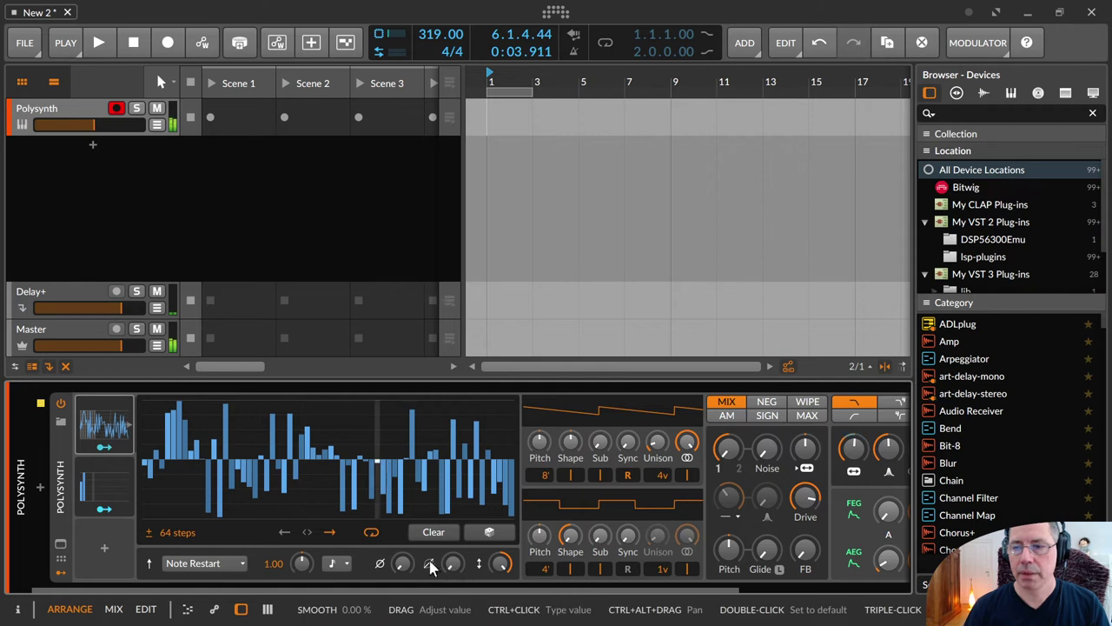
pyautogui.click(332, 563)
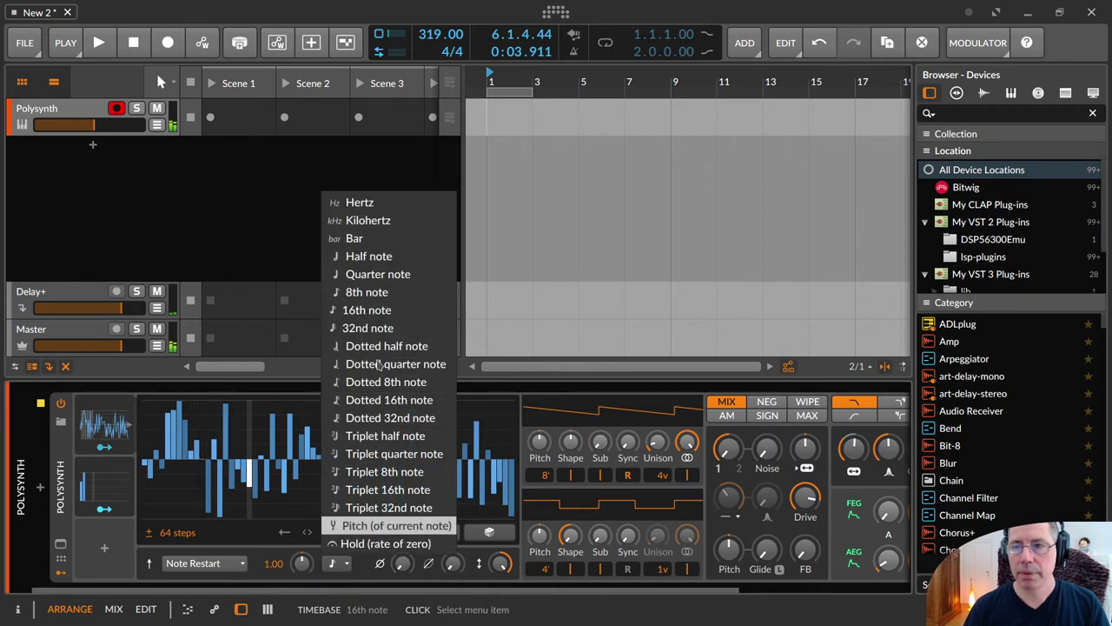
pyautogui.click(391, 310)
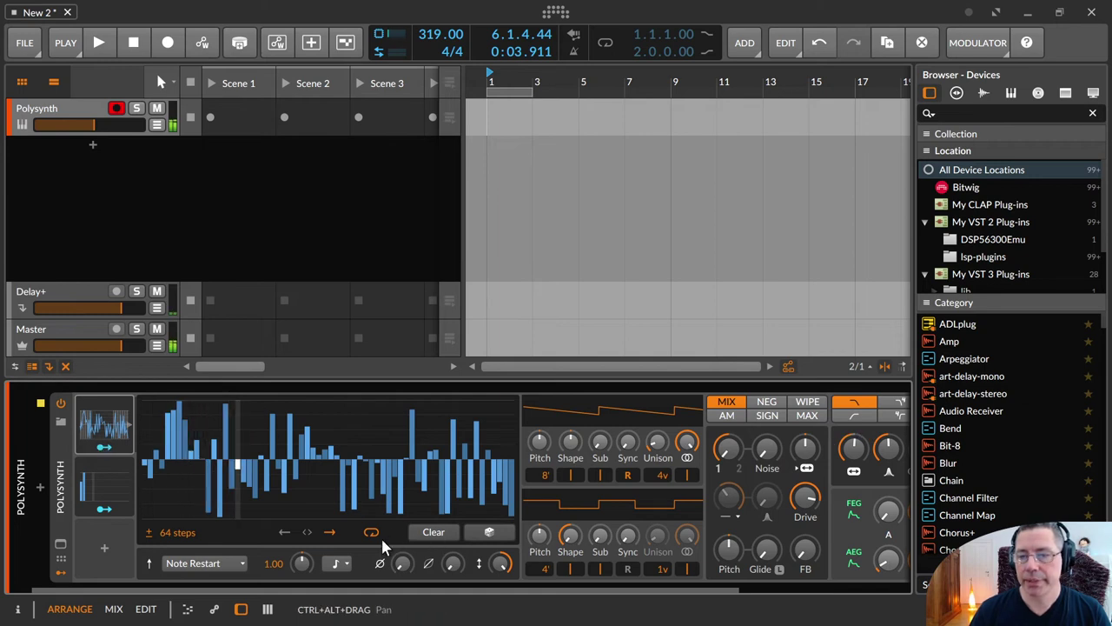
# Step: Shorten the sequence to 20 steps, keep the 8th-note timebase, and raise Smooth to about 7%
pyautogui.moveTo(311, 562); pyautogui.dragTo(310, 601)
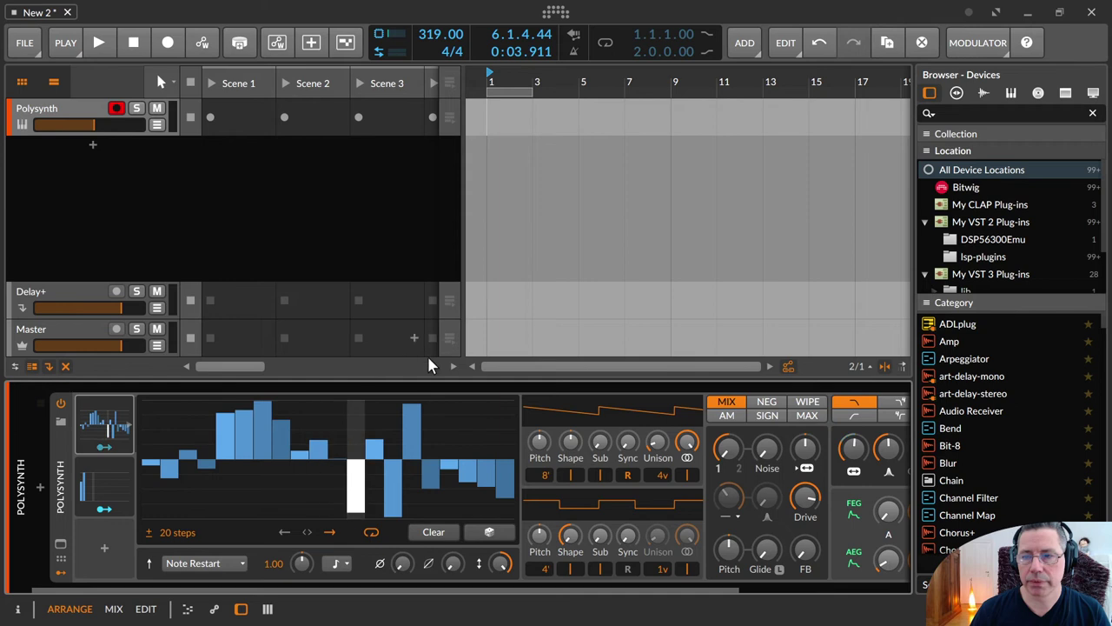
pyautogui.click(339, 564)
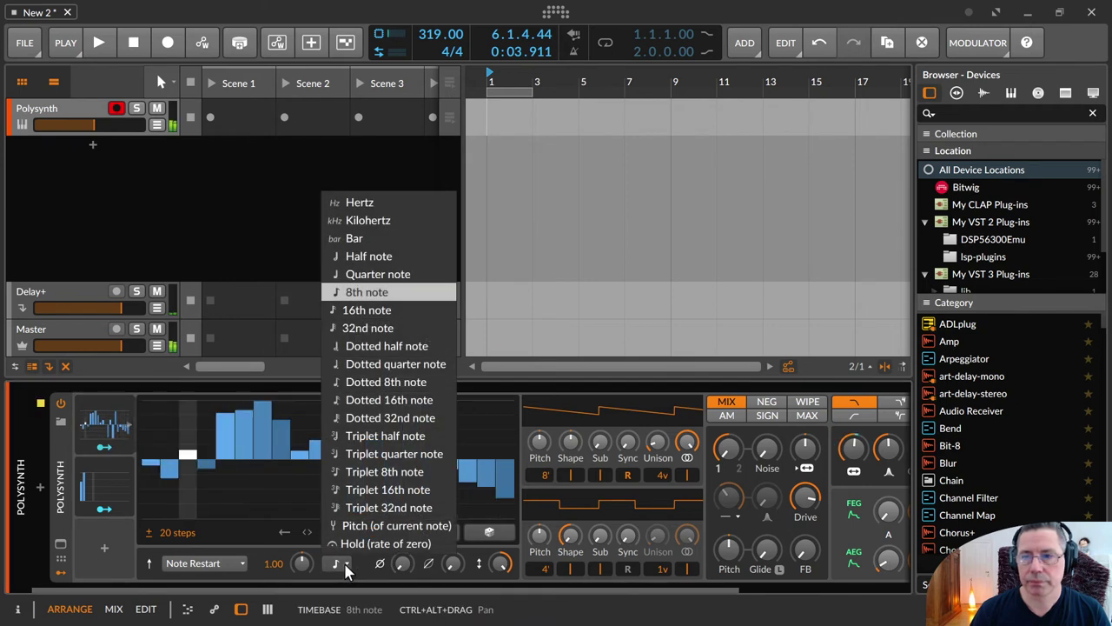
pyautogui.click(339, 564)
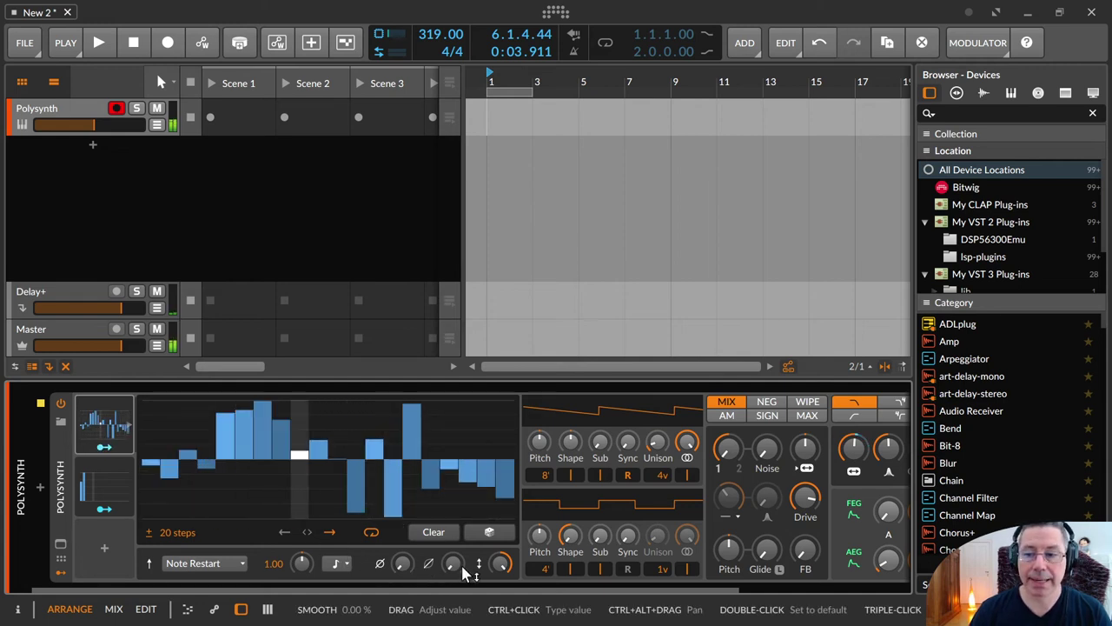
pyautogui.moveTo(453, 563)
pyautogui.mouseDown()
pyautogui.moveTo(453, 504)
pyautogui.moveTo(451, 545)
pyautogui.mouseUp()
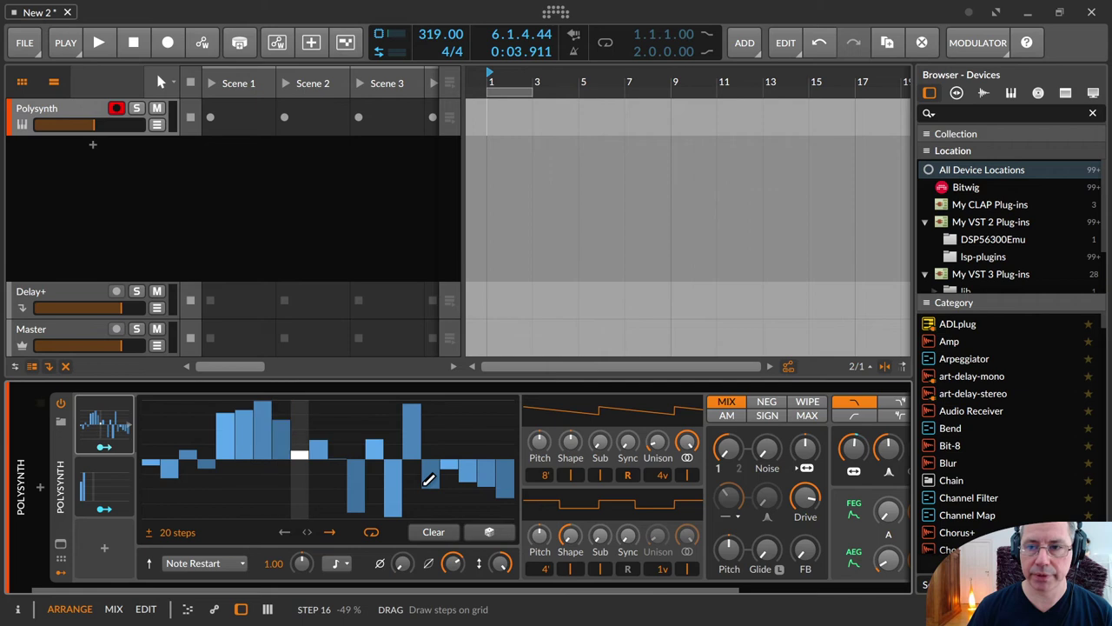
# Step: Slow the Steps rate to quarter notes, then to half notes
pyautogui.click(338, 563)
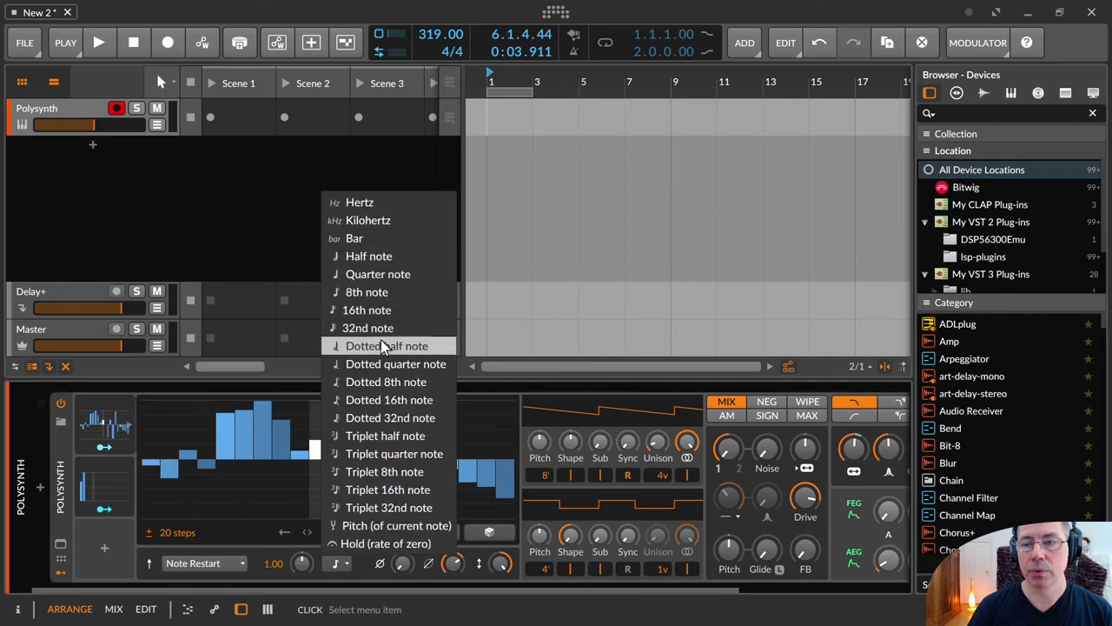
pyautogui.click(383, 275)
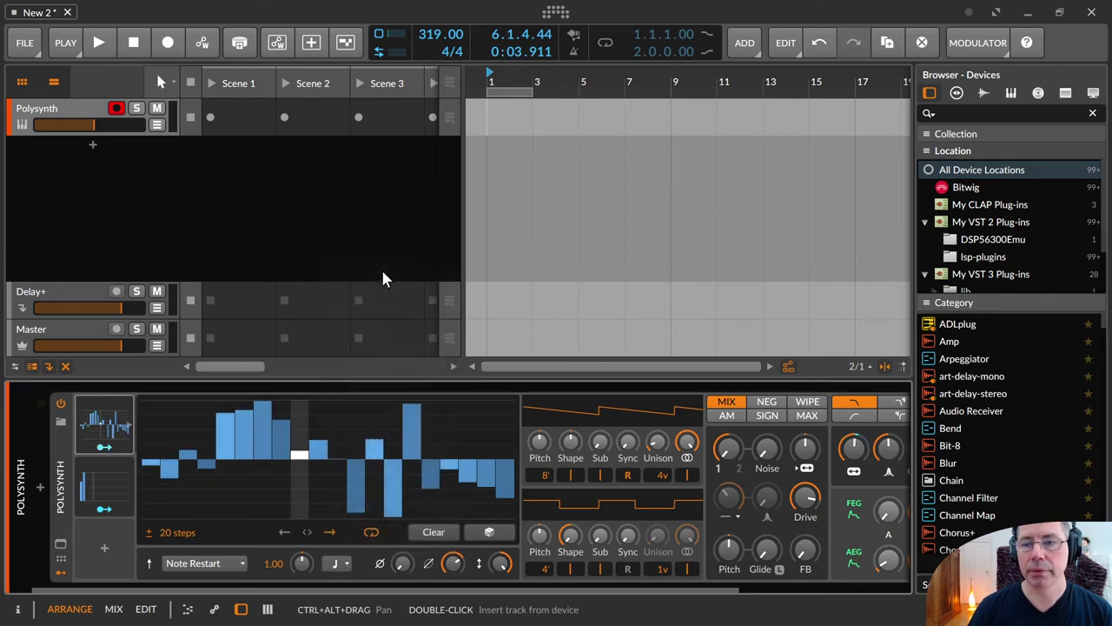
pyautogui.click(337, 563)
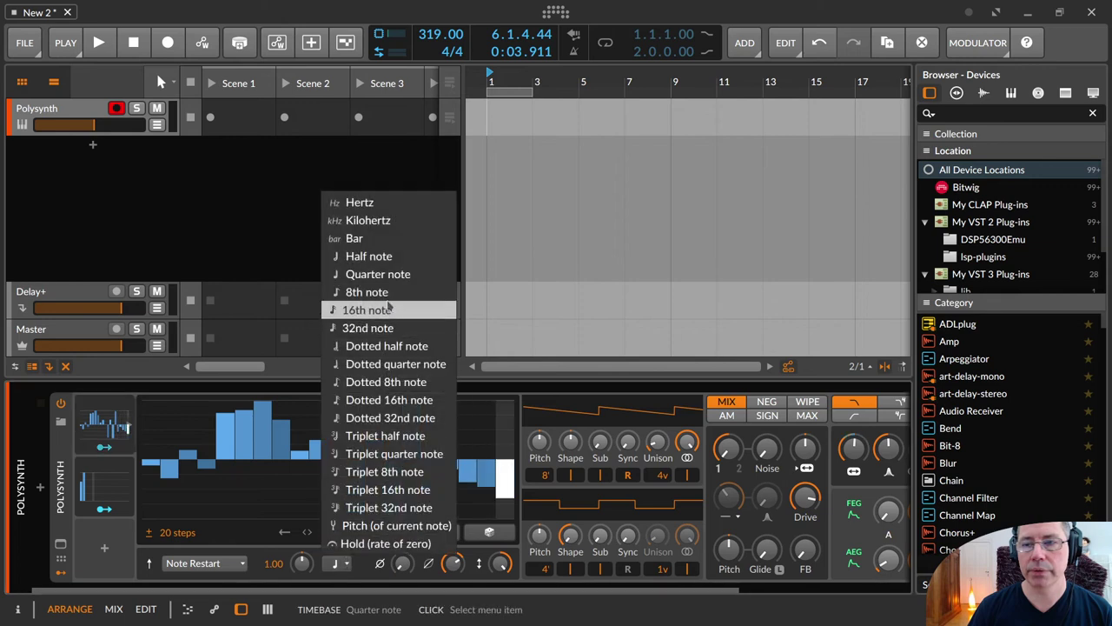
pyautogui.click(365, 252)
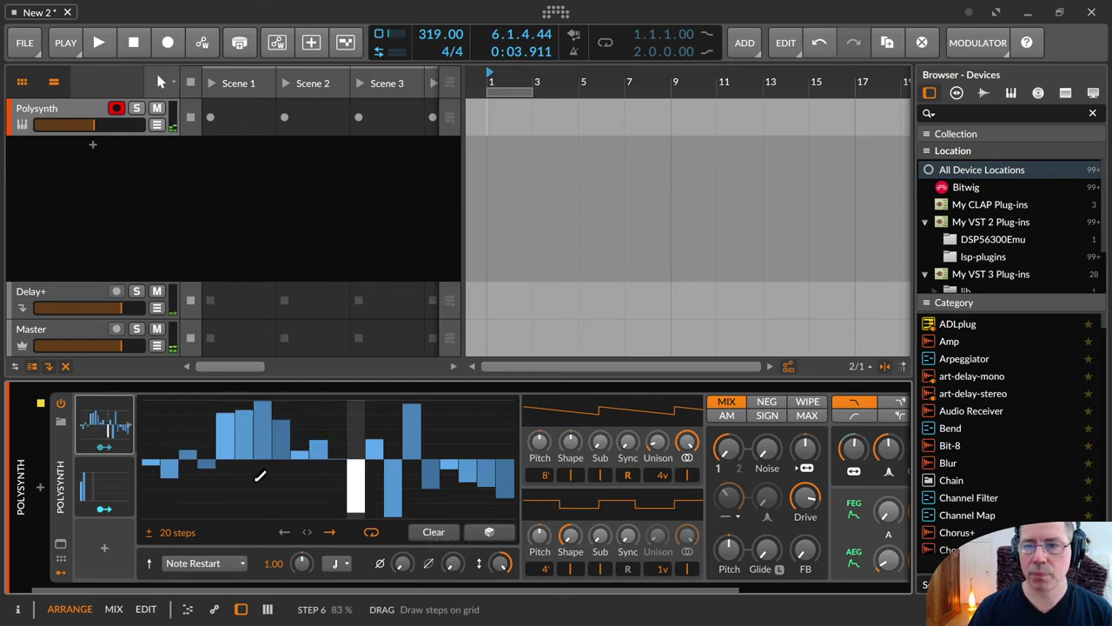
# Step: Redraw steps 1, 5, 19 and a middle step, trying several smoothing values
pyautogui.moveTo(260, 474); pyautogui.dragTo(263, 526)
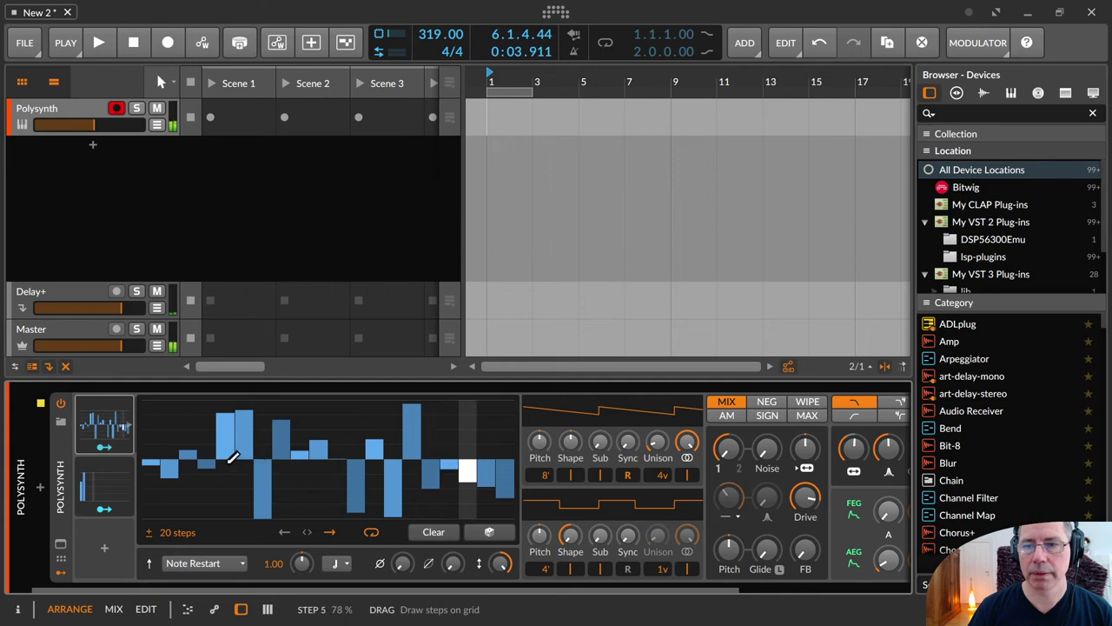
pyautogui.moveTo(233, 445); pyautogui.dragTo(233, 427)
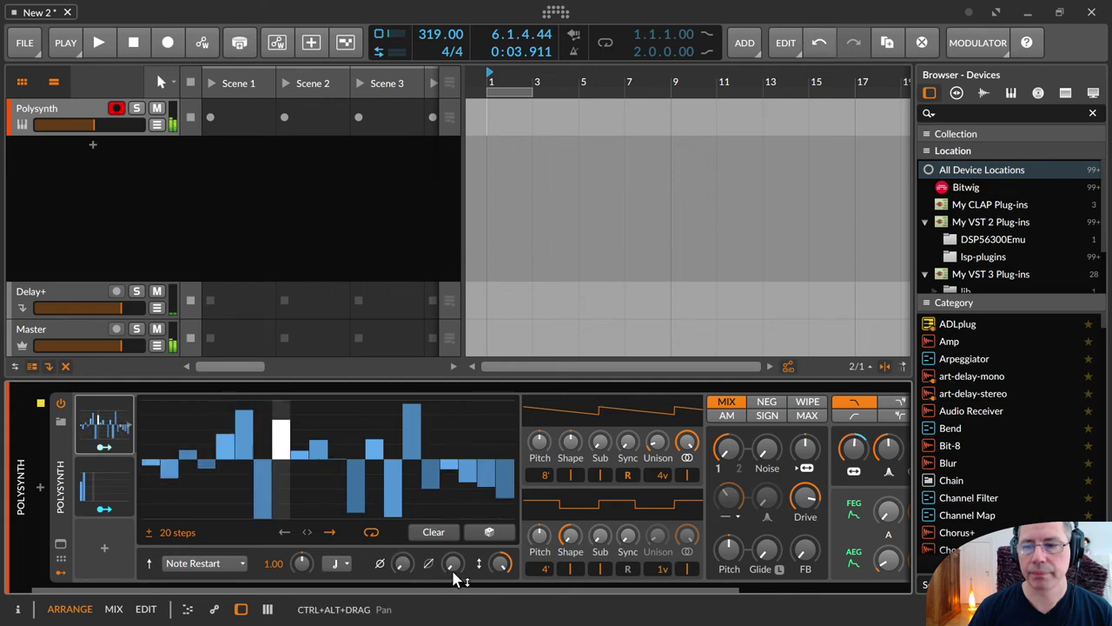
pyautogui.moveTo(451, 563); pyautogui.dragTo(452, 530)
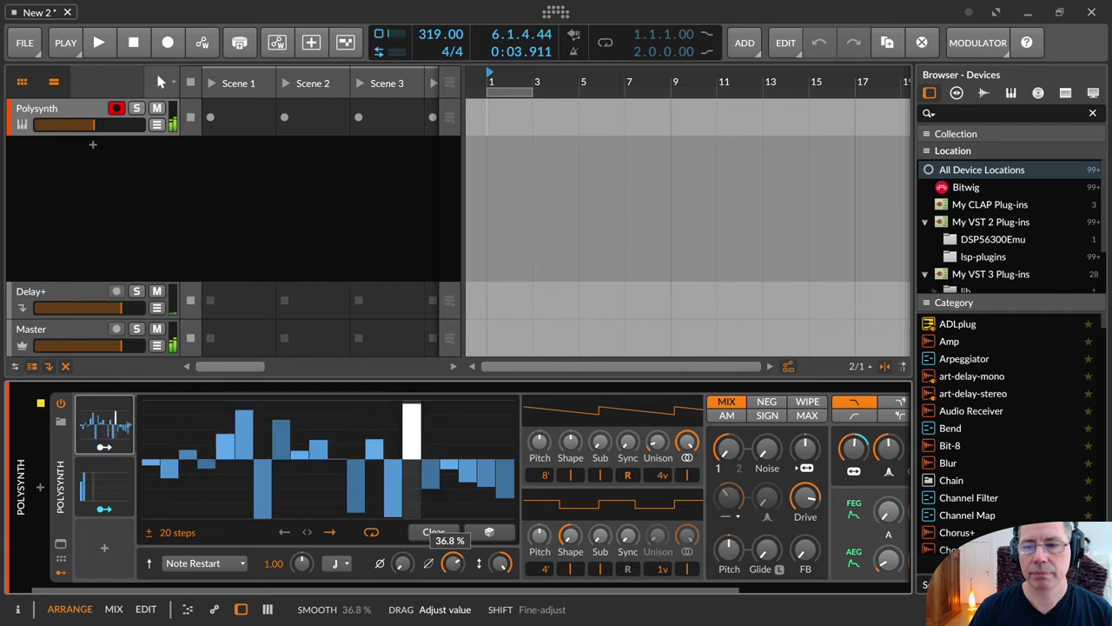
pyautogui.doubleClick(453, 563)
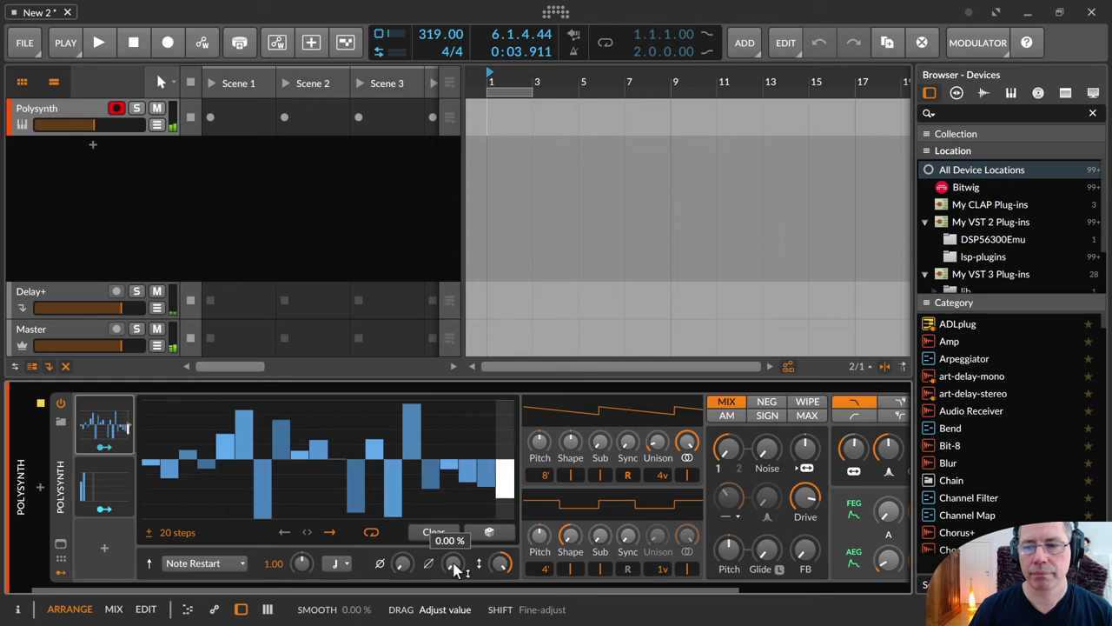
pyautogui.click(487, 424)
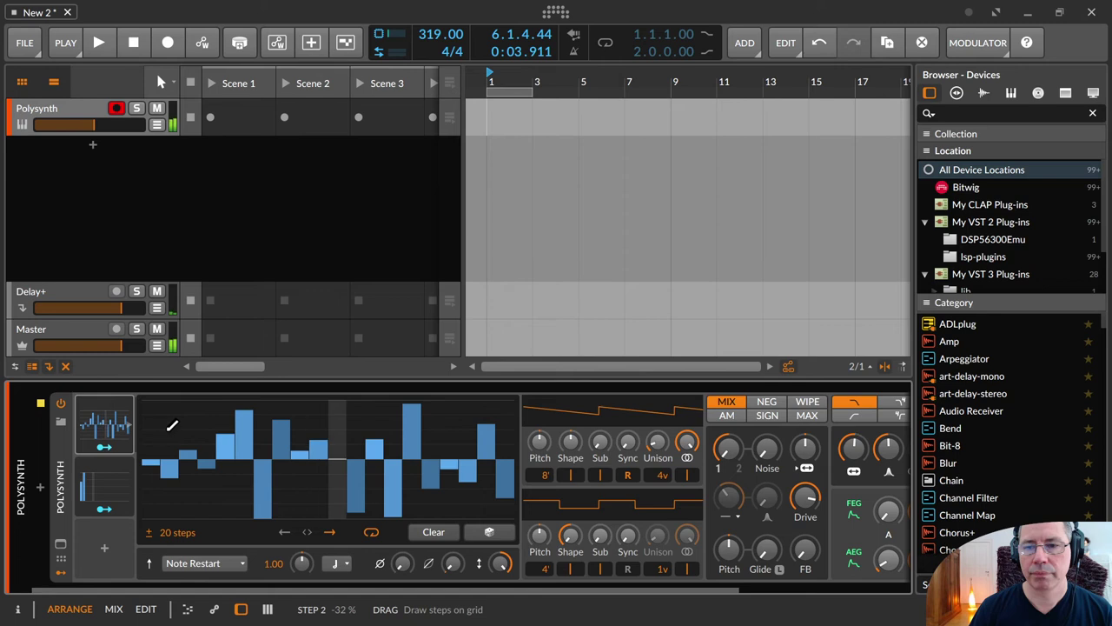
pyautogui.moveTo(153, 455); pyautogui.dragTo(154, 430)
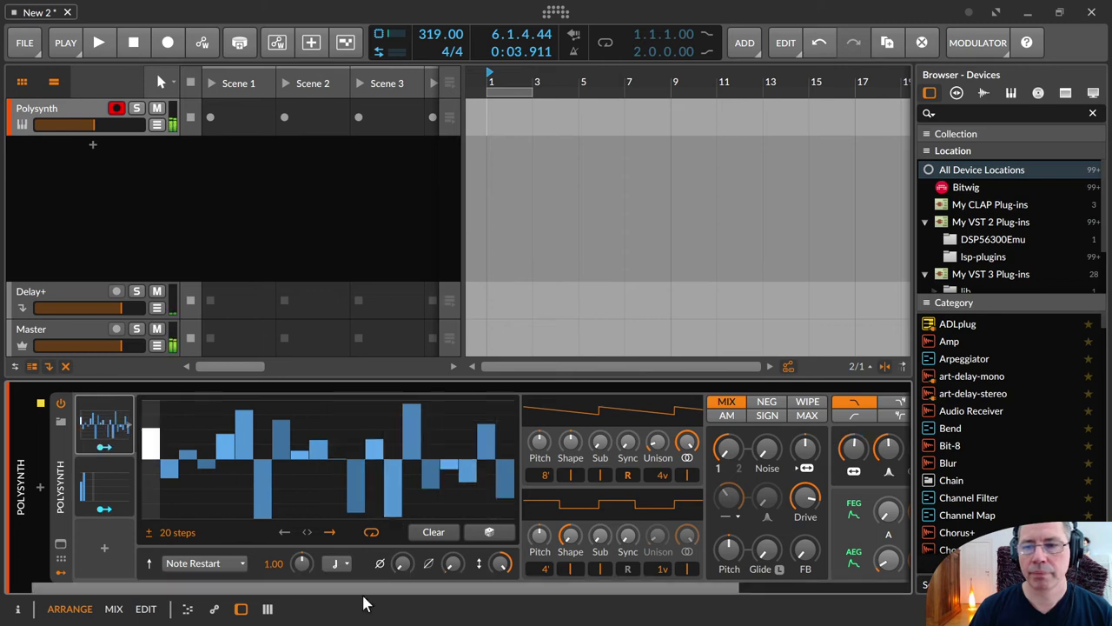
pyautogui.moveTo(452, 563); pyautogui.dragTo(452, 530)
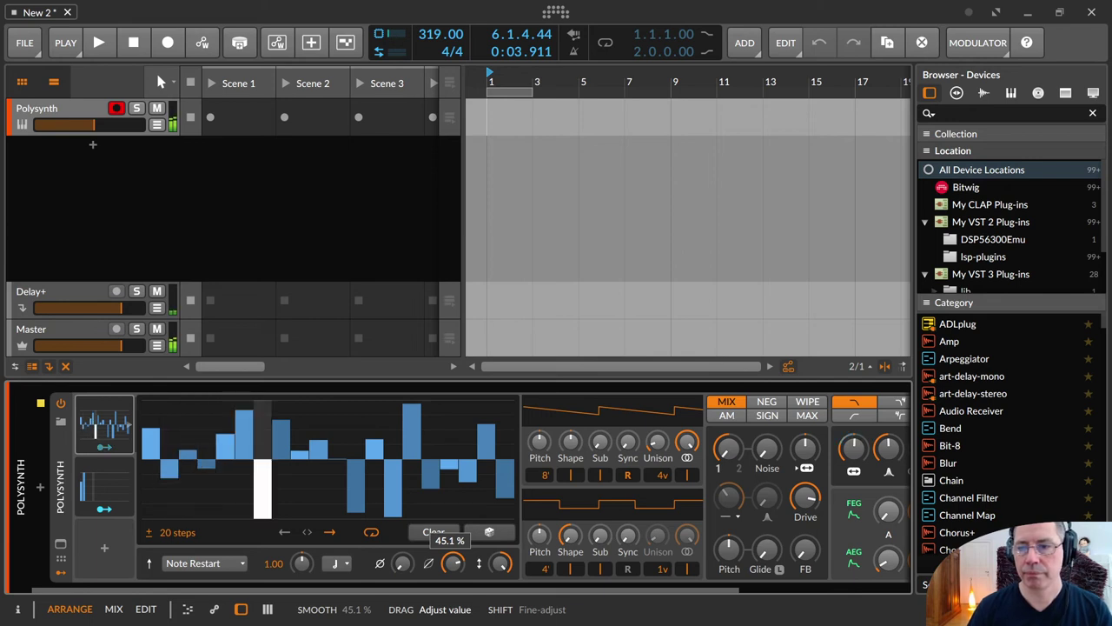
pyautogui.moveTo(453, 563); pyautogui.dragTo(458, 595)
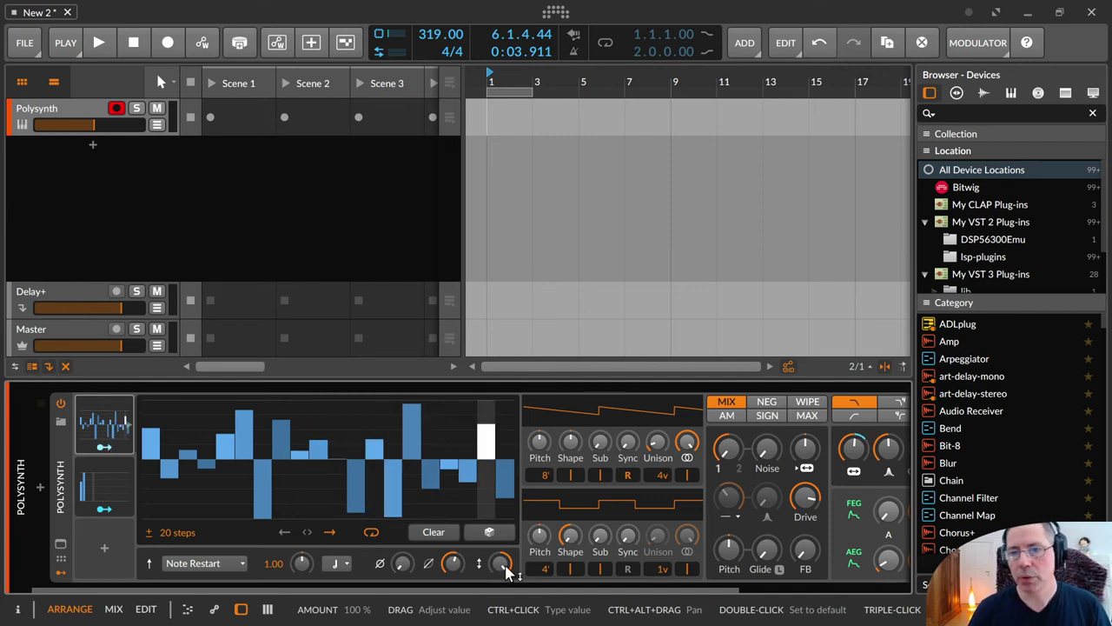
# Step: Map Steps to Filter Frequency and sweep the amount from near zero to about 61%
pyautogui.click(104, 448)
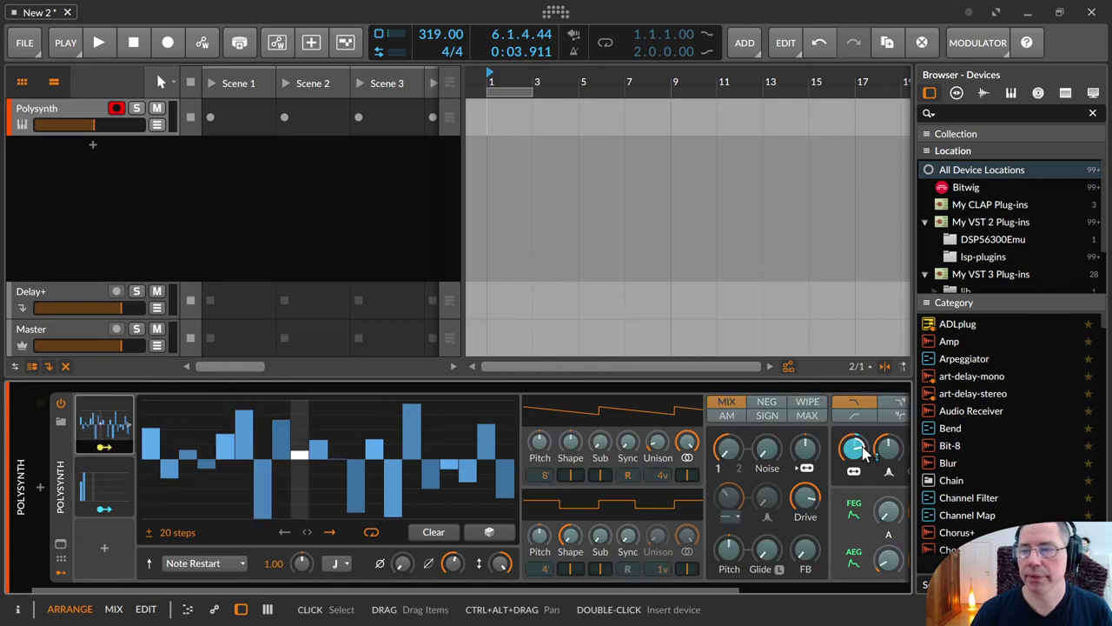
pyautogui.moveTo(865, 452); pyautogui.dragTo(865, 455)
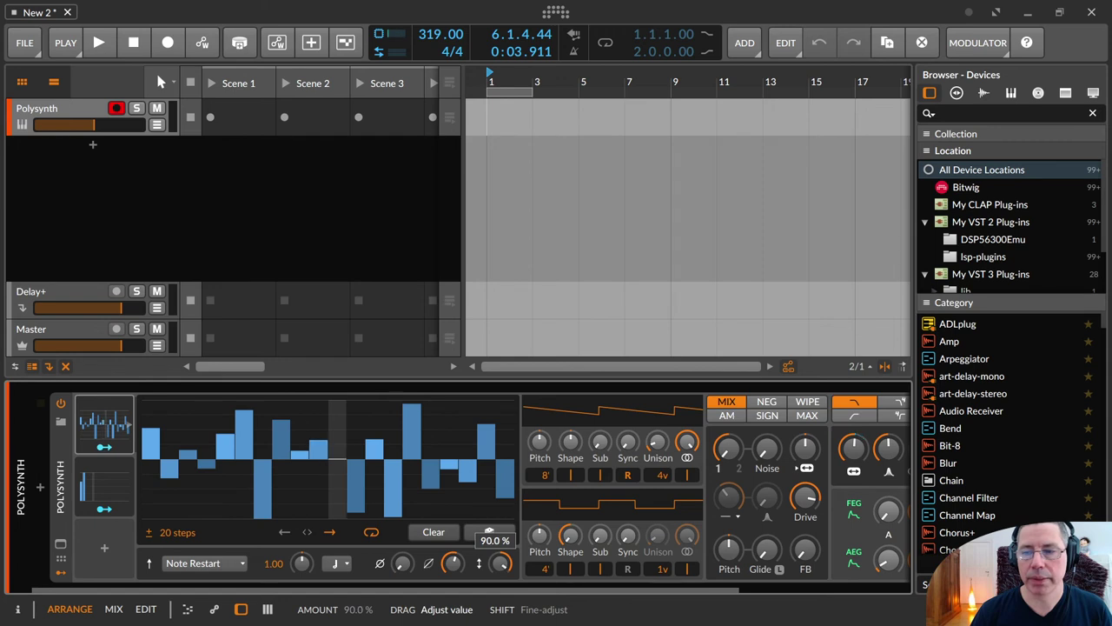
pyautogui.moveTo(501, 563); pyautogui.dragTo(501, 564)
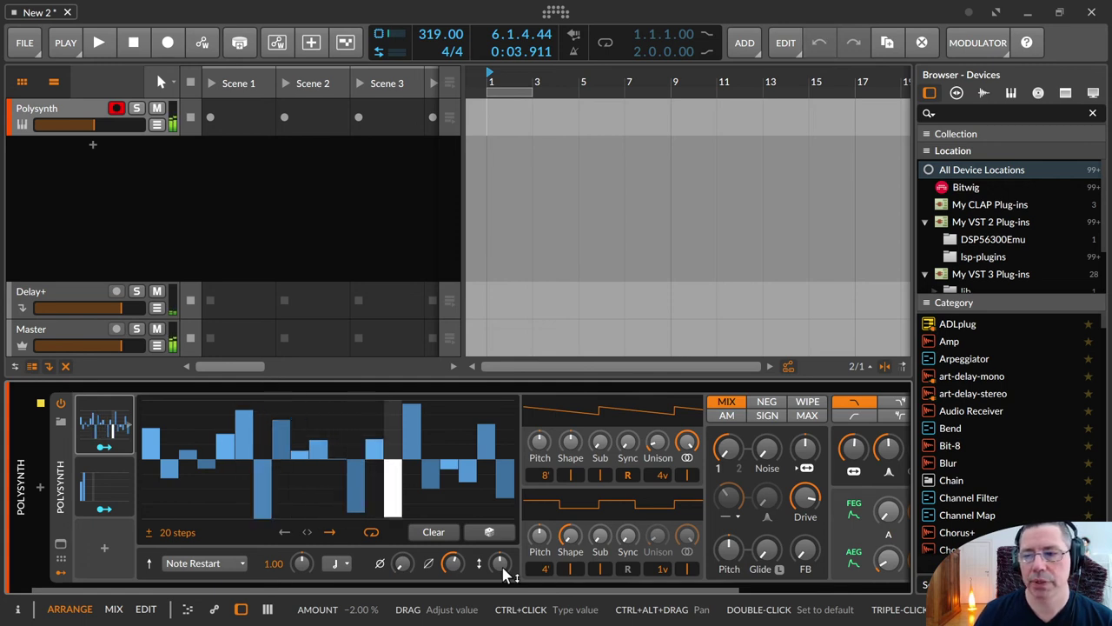
pyautogui.moveTo(504, 571); pyautogui.dragTo(504, 541)
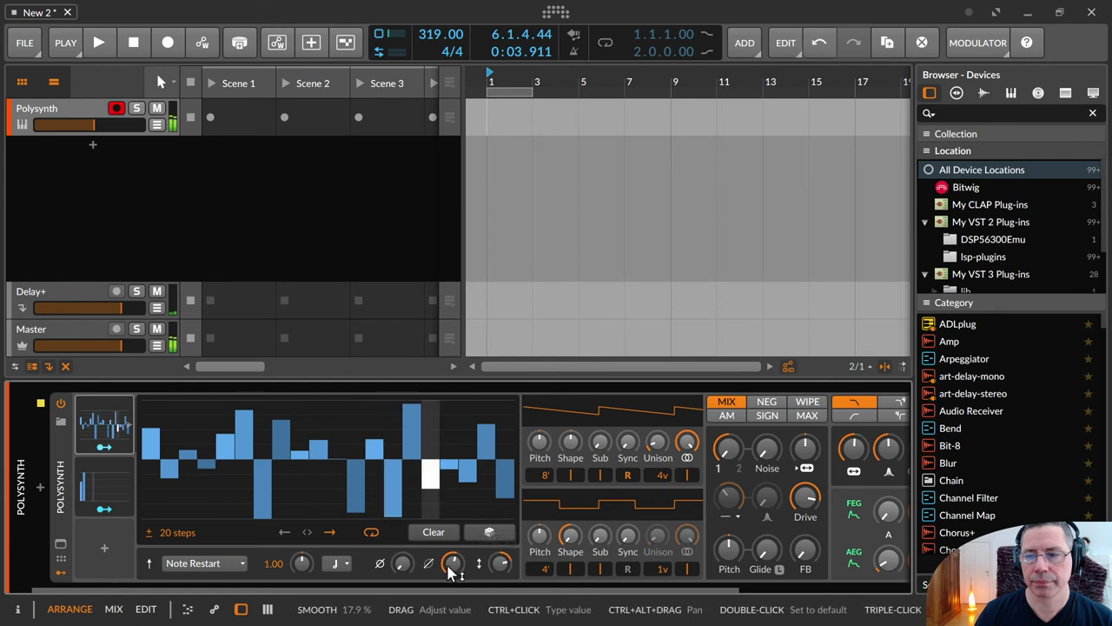
pyautogui.moveTo(452, 564); pyautogui.dragTo(501, 553)
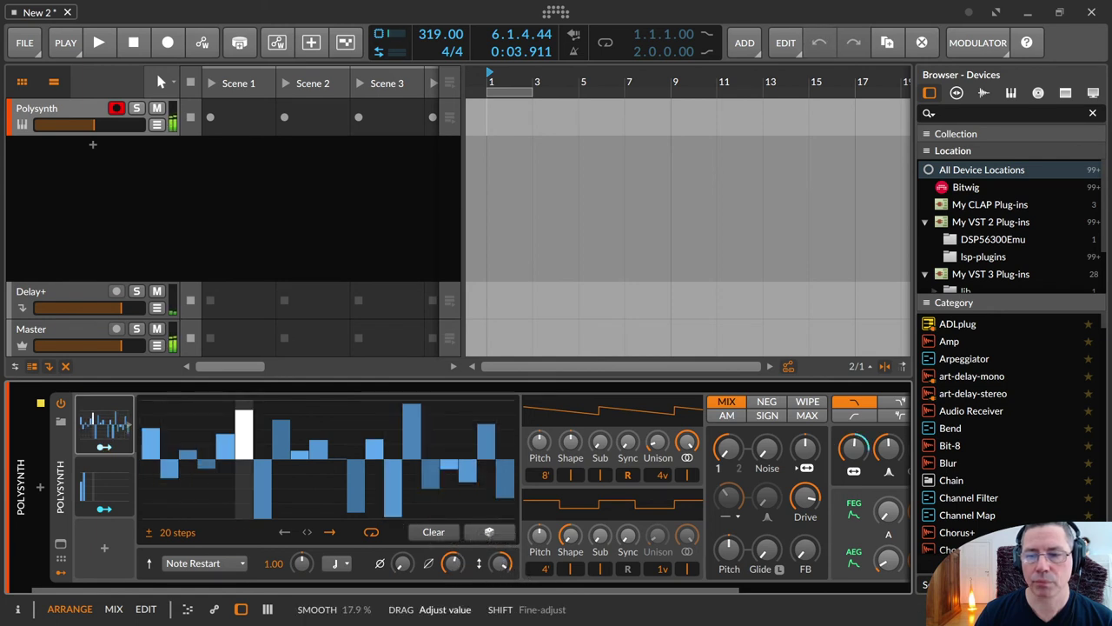
# Step: Set smoothing to about 17.6% and lower the modulation amount to about 13%
pyautogui.moveTo(452, 564); pyautogui.dragTo(452, 556)
pyautogui.click(504, 564)
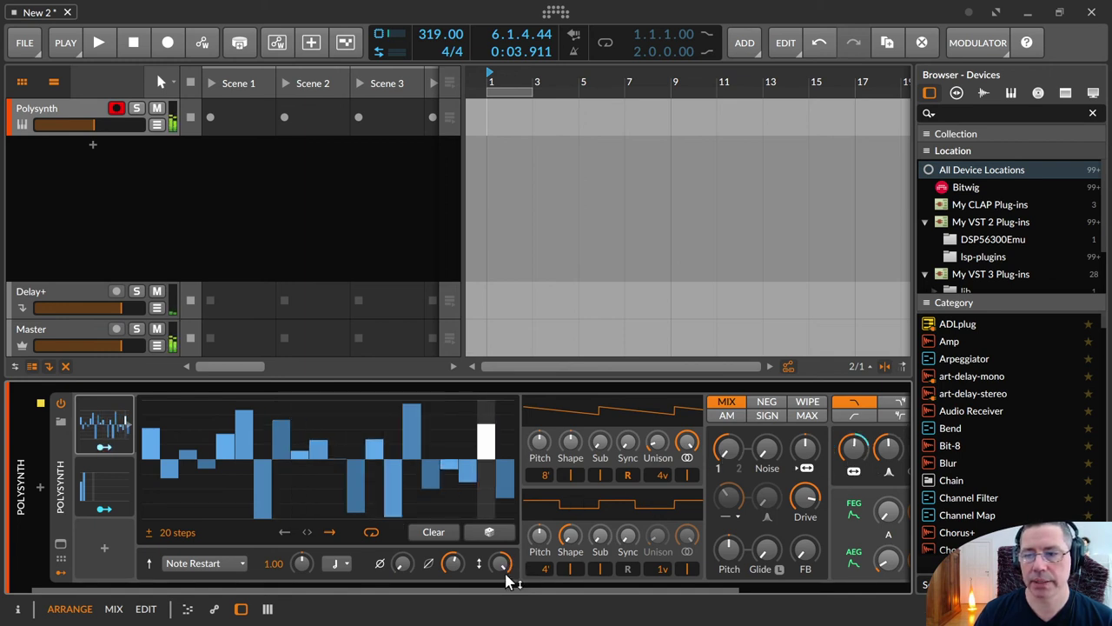
pyautogui.moveTo(500, 563)
pyautogui.mouseDown()
pyautogui.moveTo(501, 611)
pyautogui.moveTo(501, 562)
pyautogui.mouseUp()
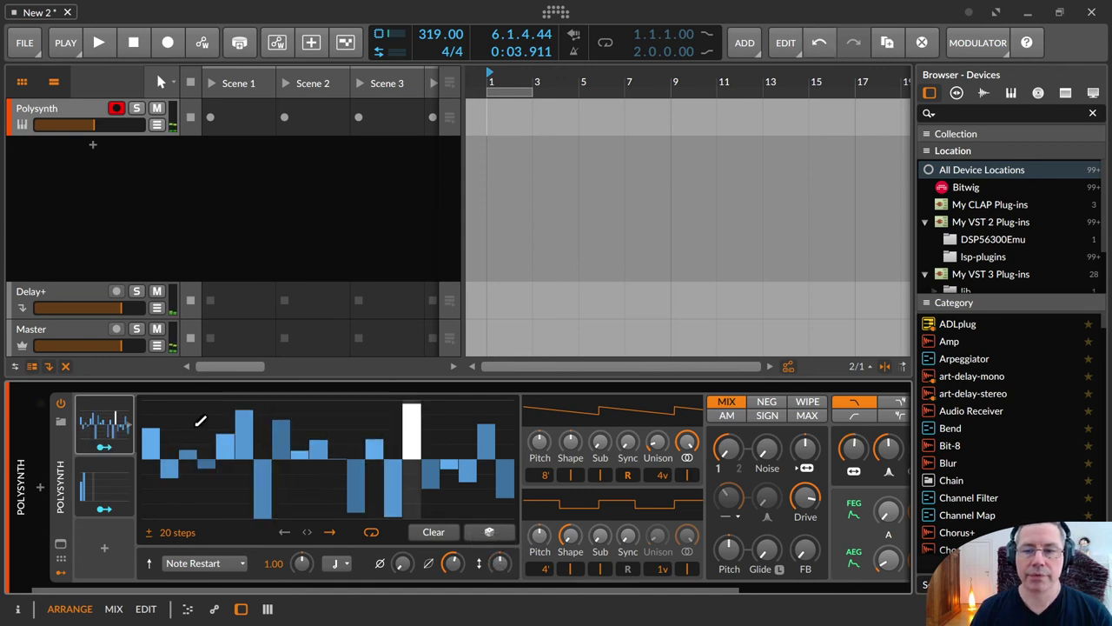
# Step: Turn on Per voice for the Steps modulator and select the Polysynth device
pyautogui.click(17, 611)
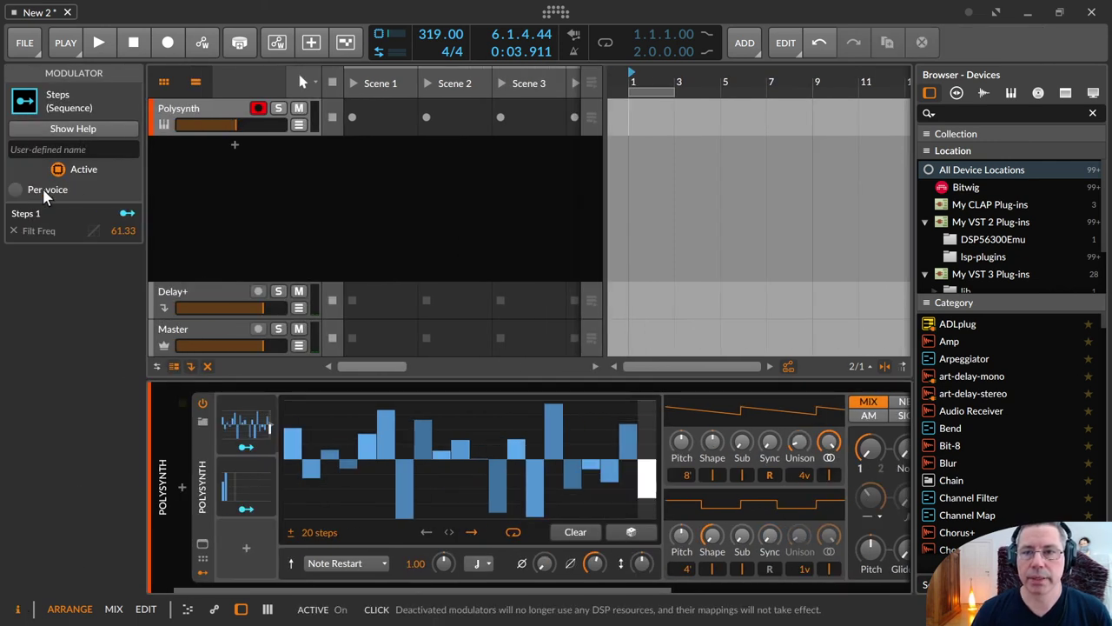
pyautogui.click(14, 189)
pyautogui.click(204, 484)
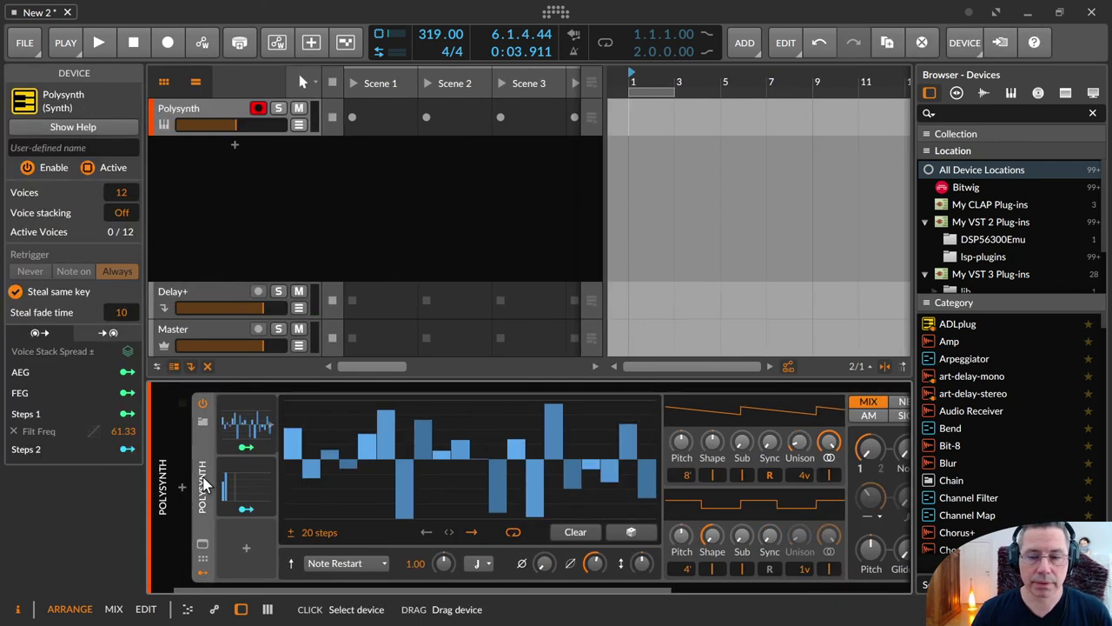
# Step: Sweep the modulation amount from 70% down to about 8%, with smoothing near 28%
pyautogui.moveTo(641, 563); pyautogui.dragTo(641, 563)
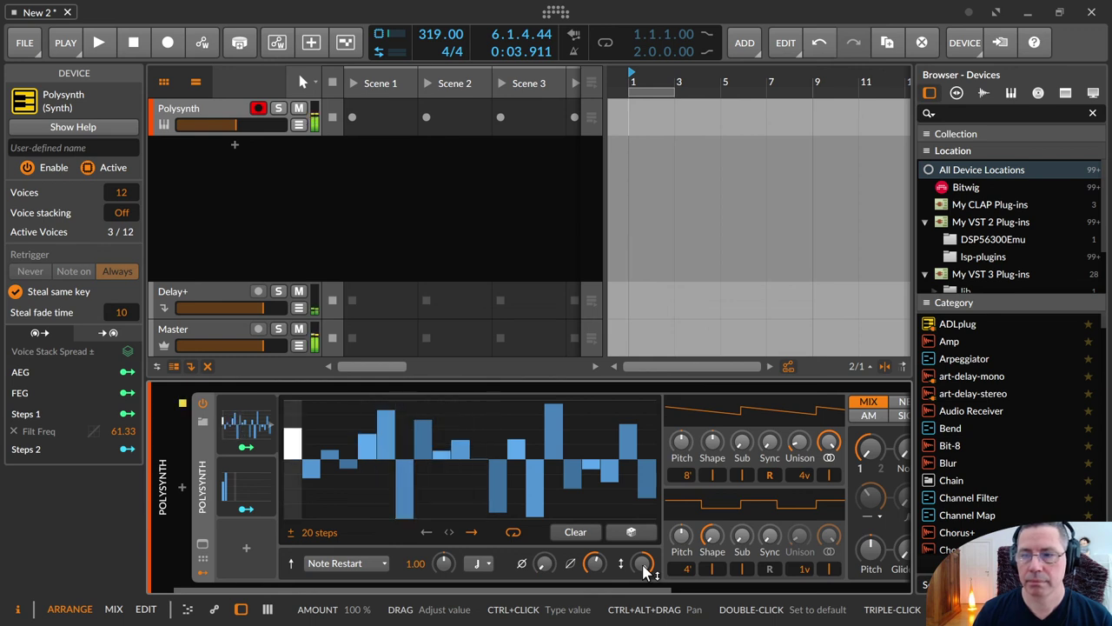
pyautogui.moveTo(643, 565); pyautogui.dragTo(643, 565)
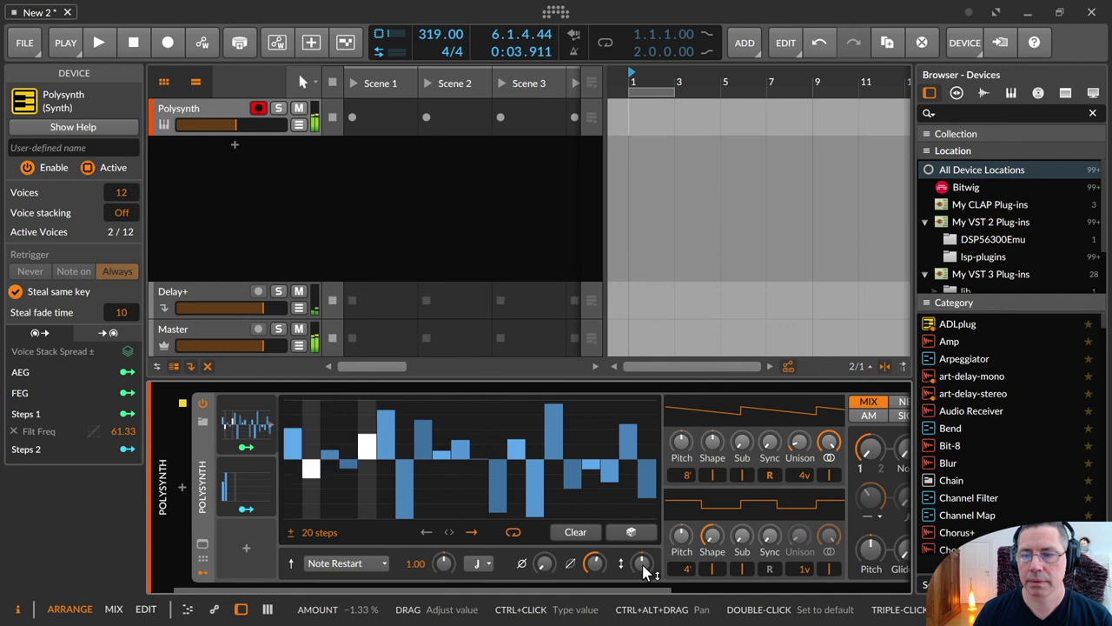
pyautogui.moveTo(643, 565); pyautogui.dragTo(643, 509)
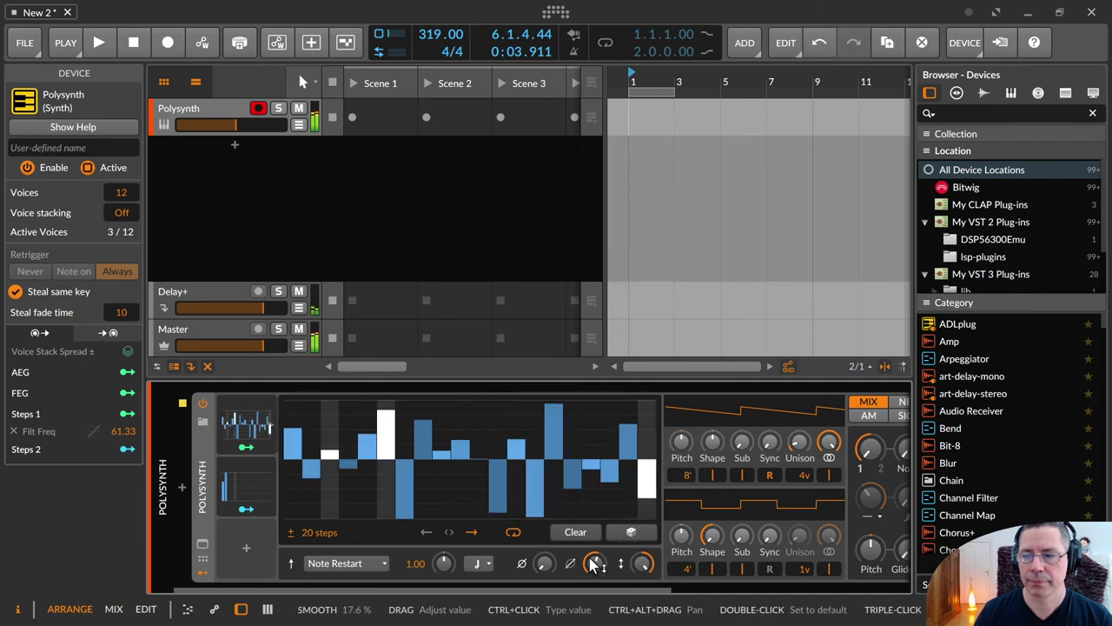
pyautogui.moveTo(595, 563); pyautogui.dragTo(595, 551)
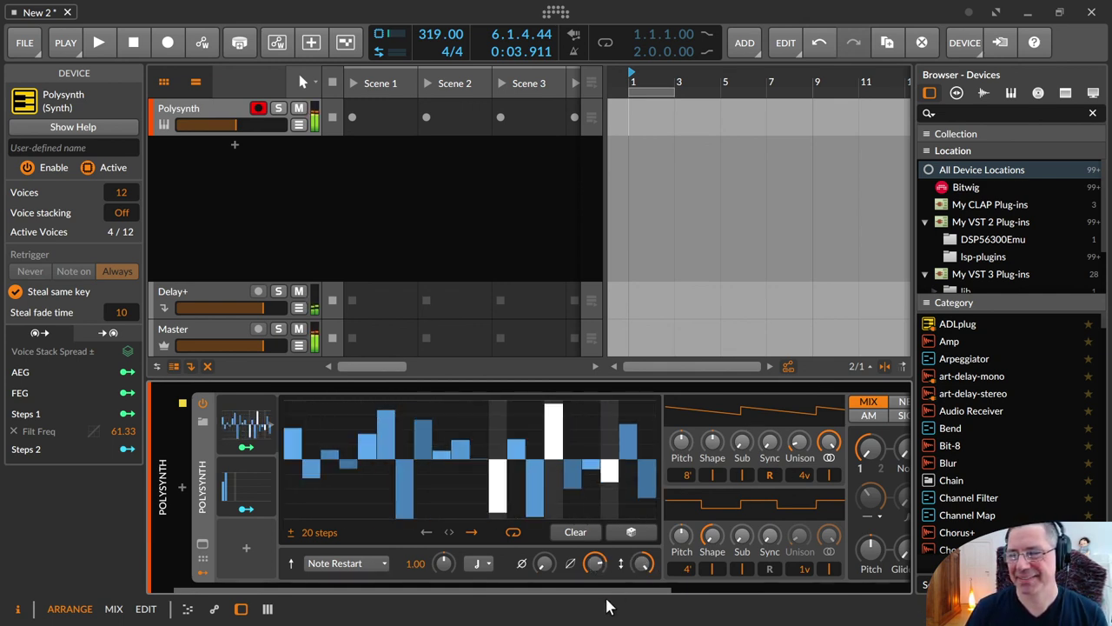
# Step: Turn down the filter resonance and pull the Steps amount to about -0.67%
pyautogui.moveTo(608, 591); pyautogui.dragTo(722, 599)
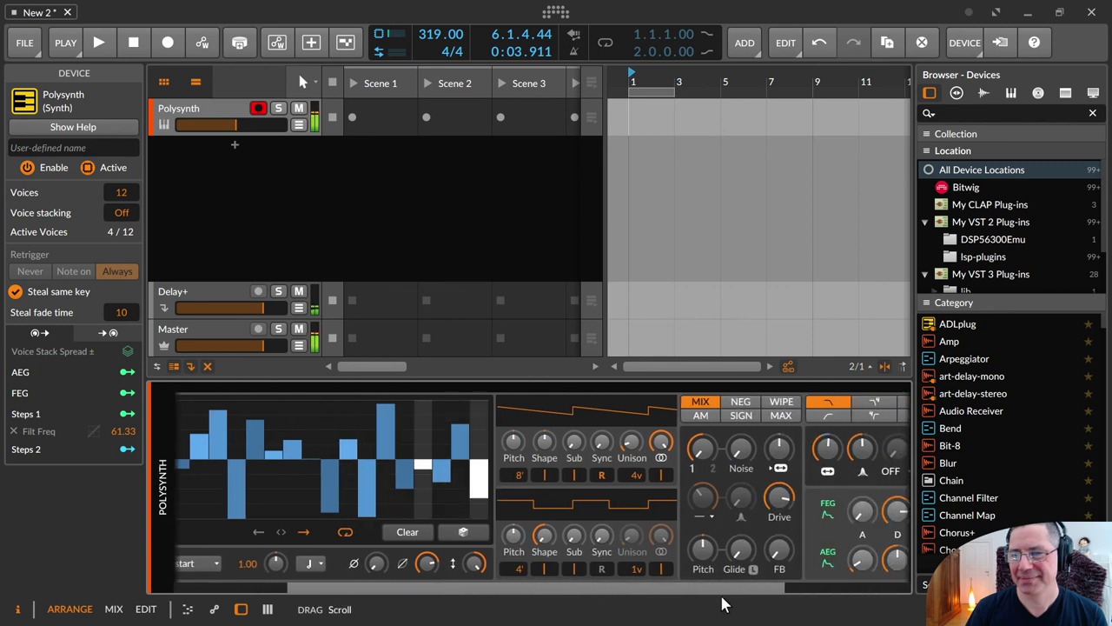
pyautogui.moveTo(786, 493); pyautogui.dragTo(786, 506)
pyautogui.moveTo(861, 448)
pyautogui.mouseDown()
pyautogui.moveTo(861, 481)
pyautogui.moveTo(862, 452)
pyautogui.mouseUp()
pyautogui.hscroll(-5, 551, 590)
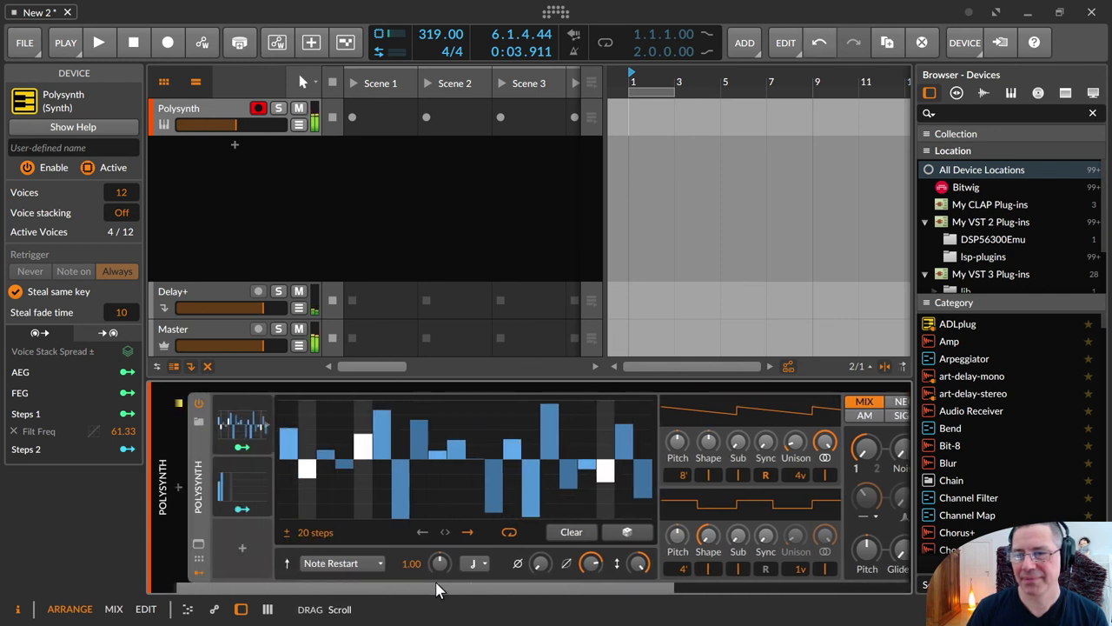
pyautogui.moveTo(641, 563); pyautogui.dragTo(641, 570)
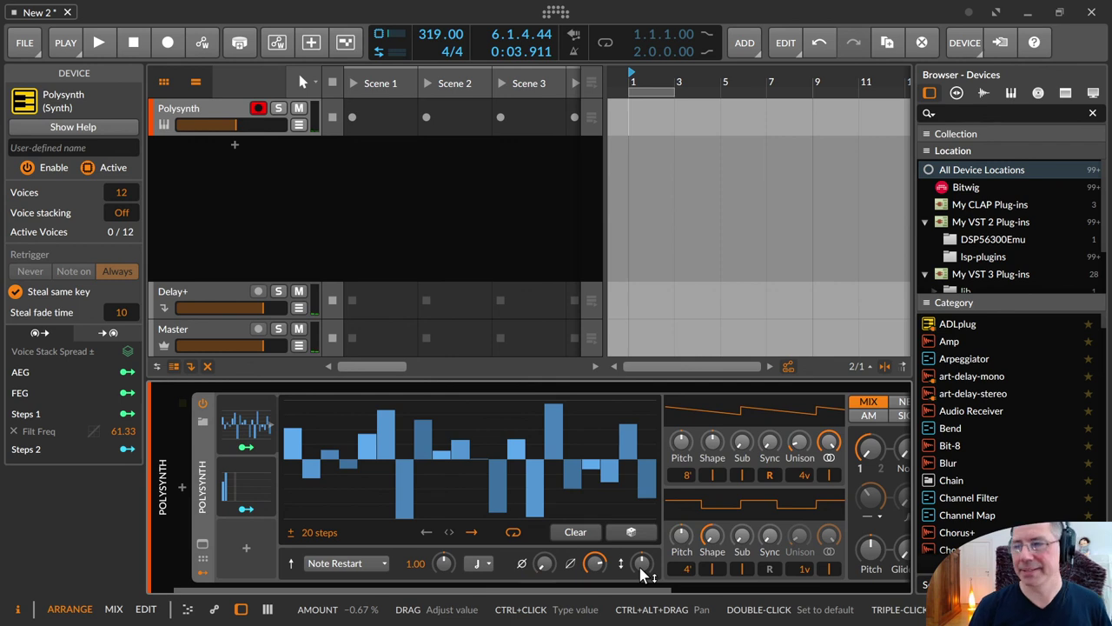